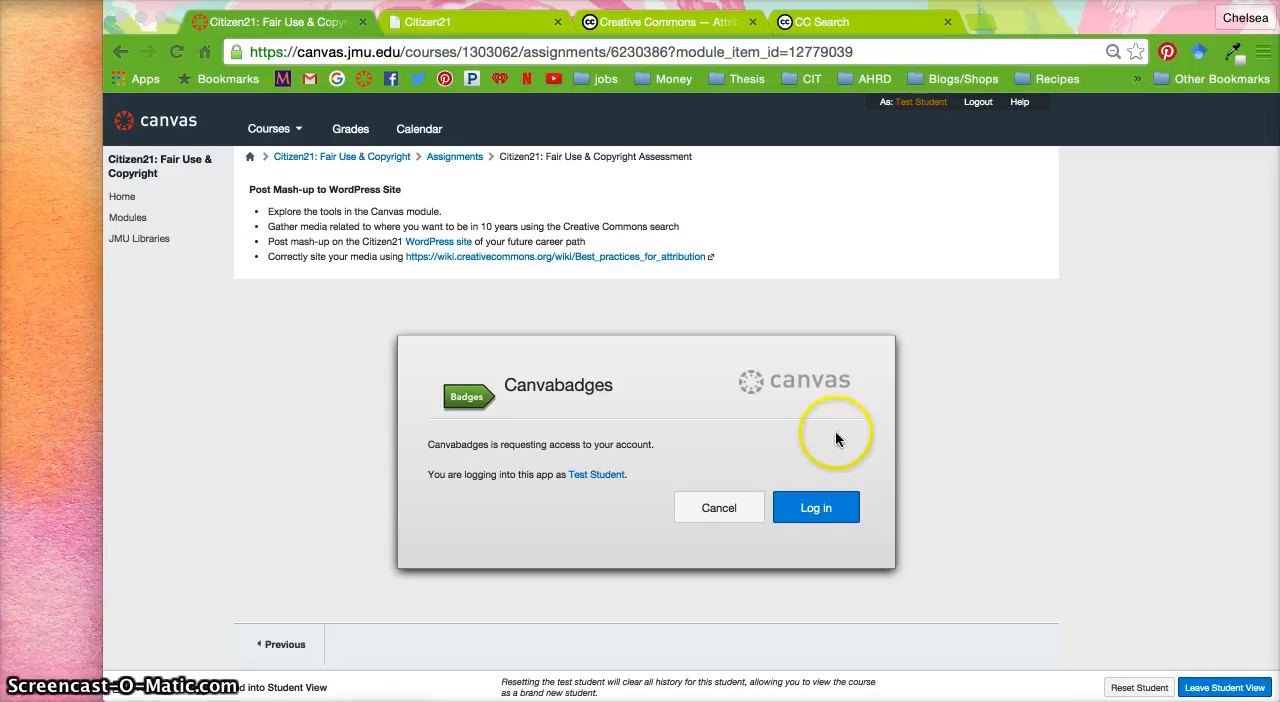
Log in to Canvabadges and review the Fair Use & Copyright badge requirements through to the evidence URL submission area
left_click(818, 512)
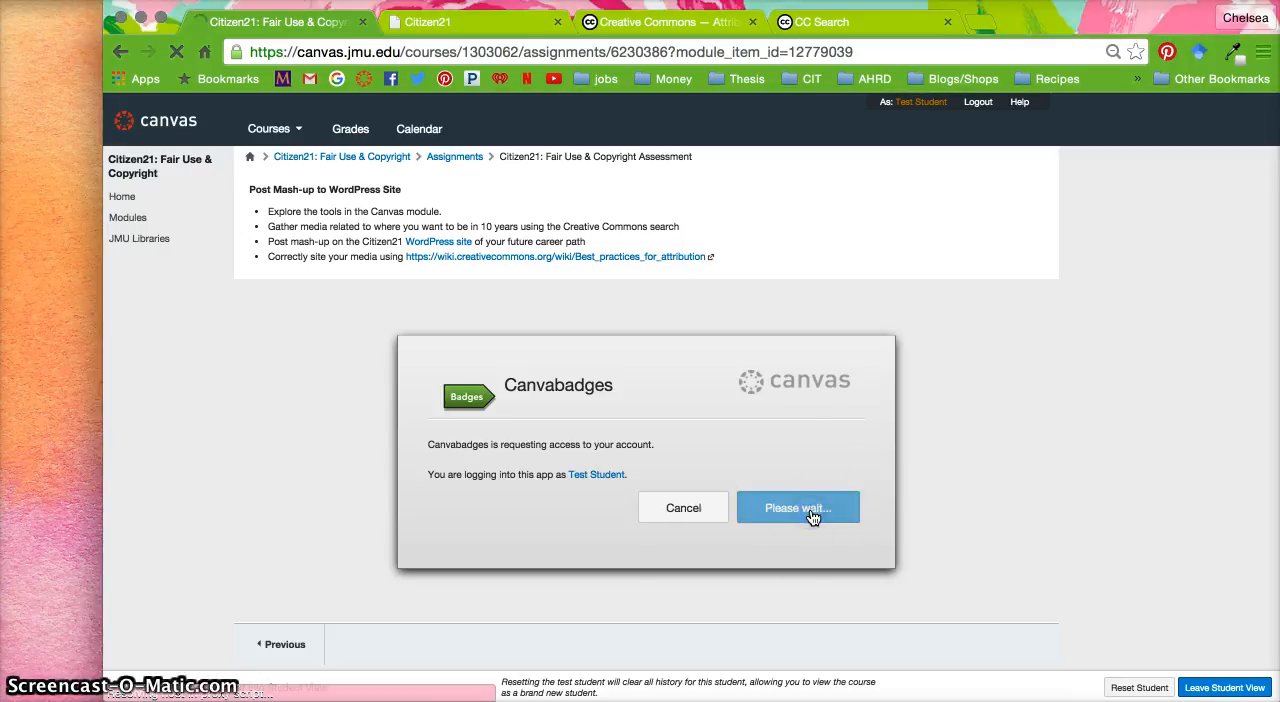
scroll(812, 516, "down", 2)
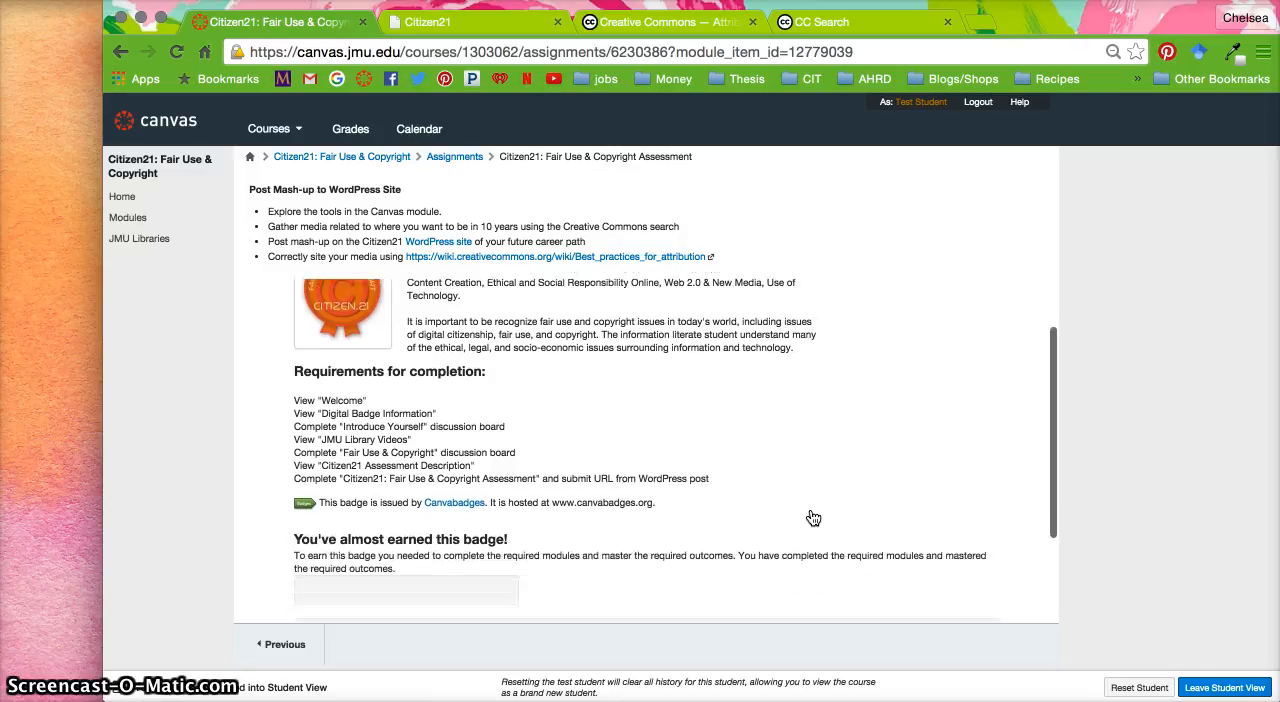
scroll(813, 517, "up", 2)
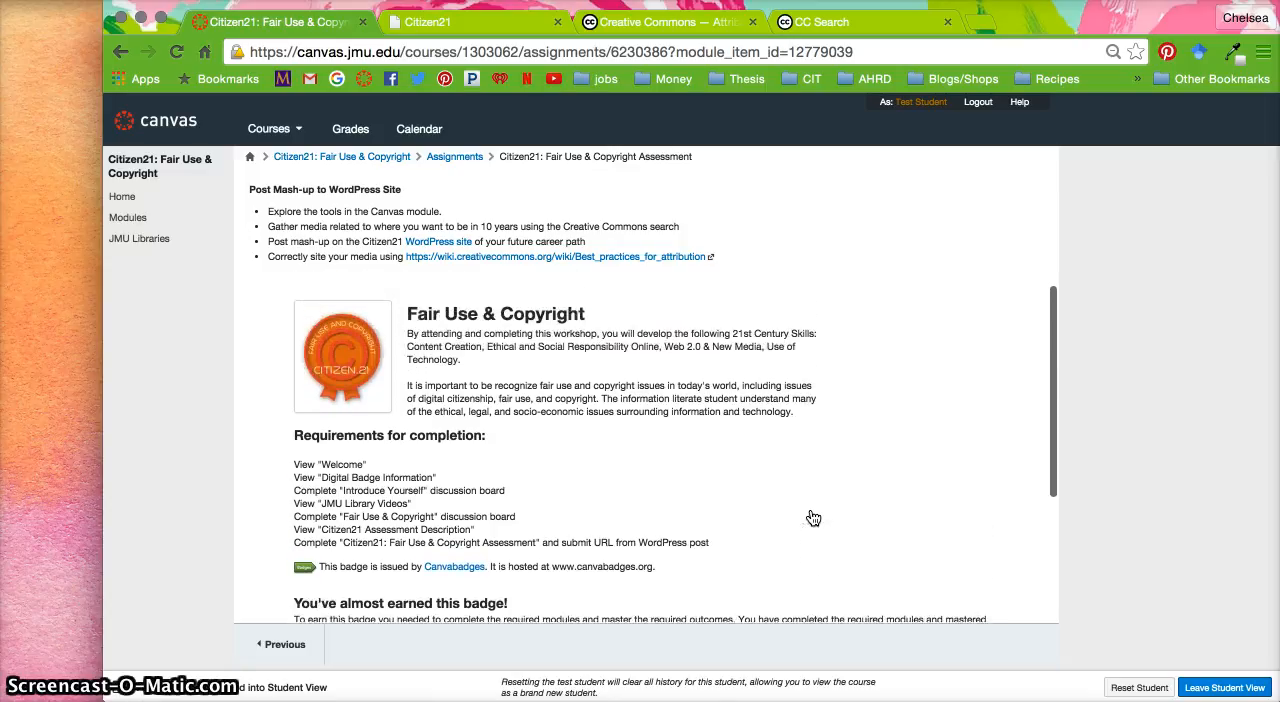
scroll(813, 517, "down", 5)
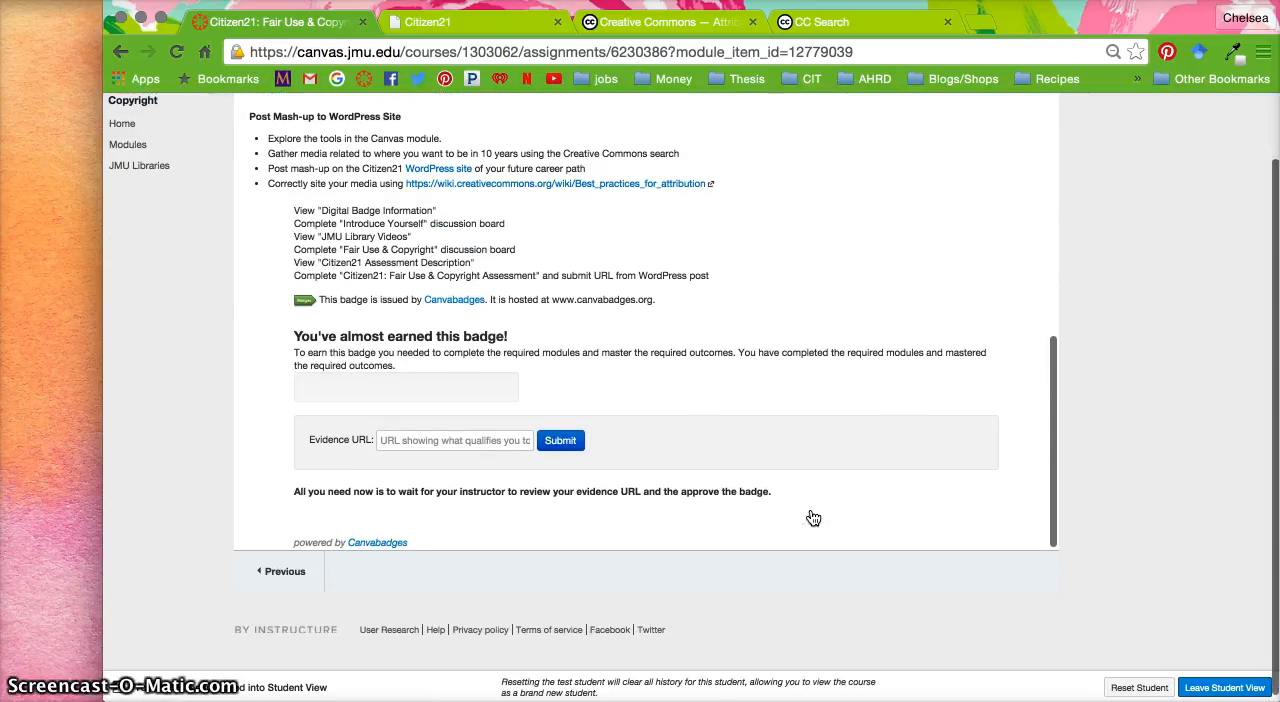
left_click(706, 362)
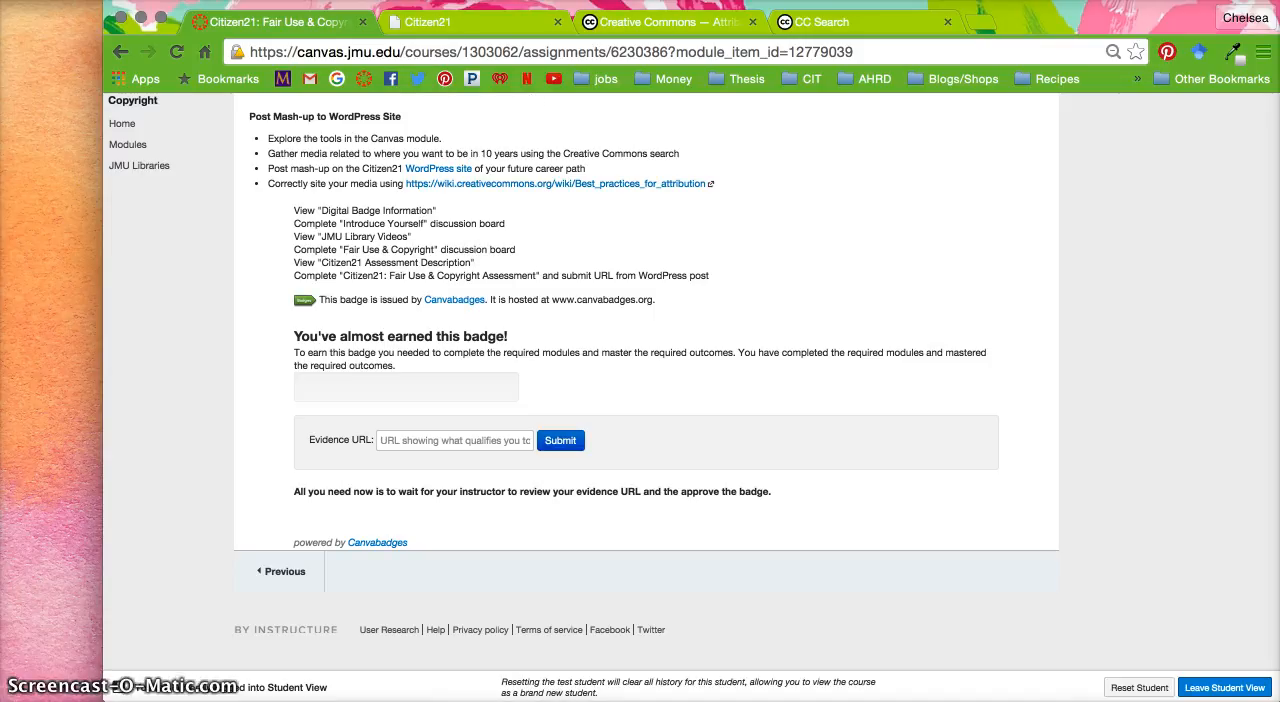
Search CC Search for "money" using Google Images, and open the Flickr page of the first image result
left_click(862, 28)
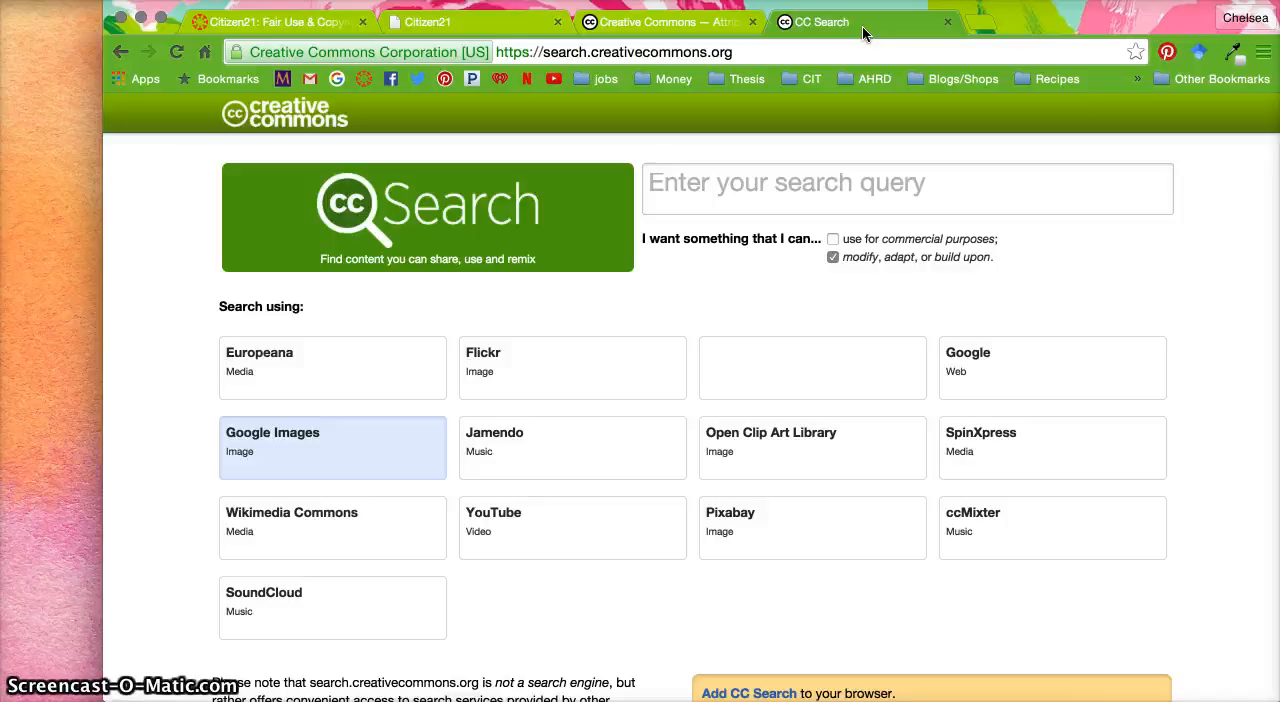
left_click(732, 194)
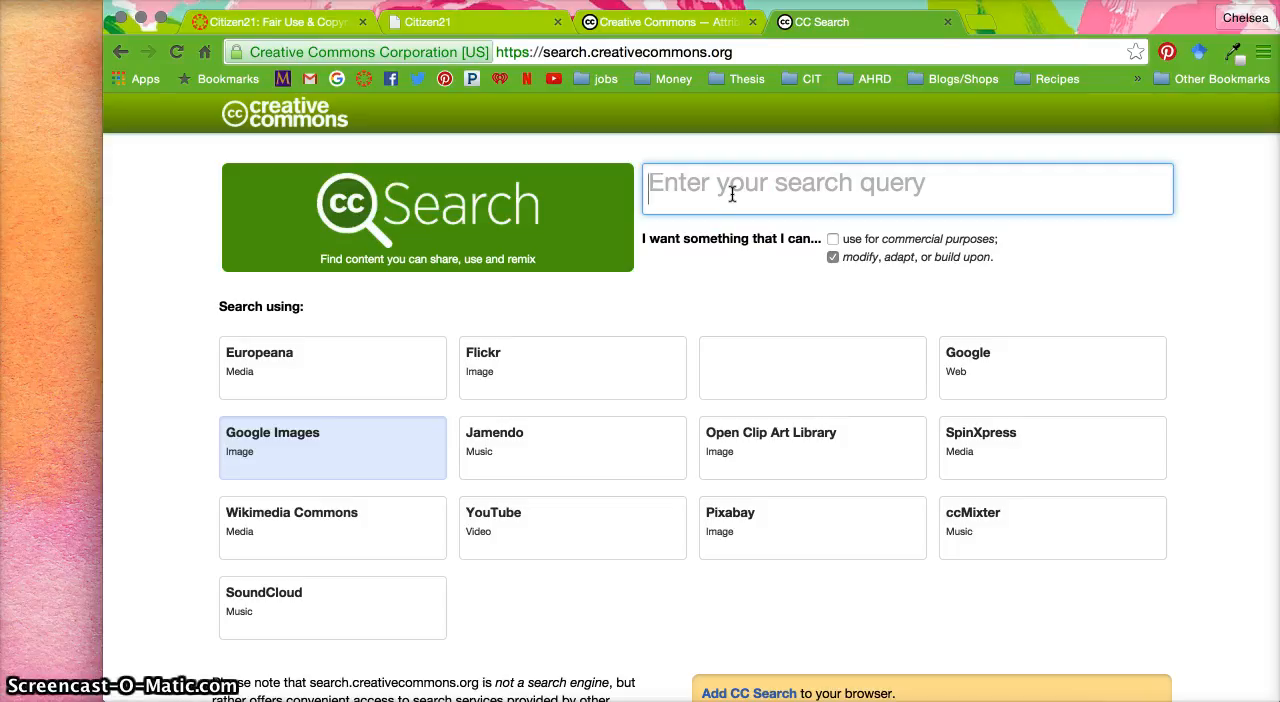
type("money")
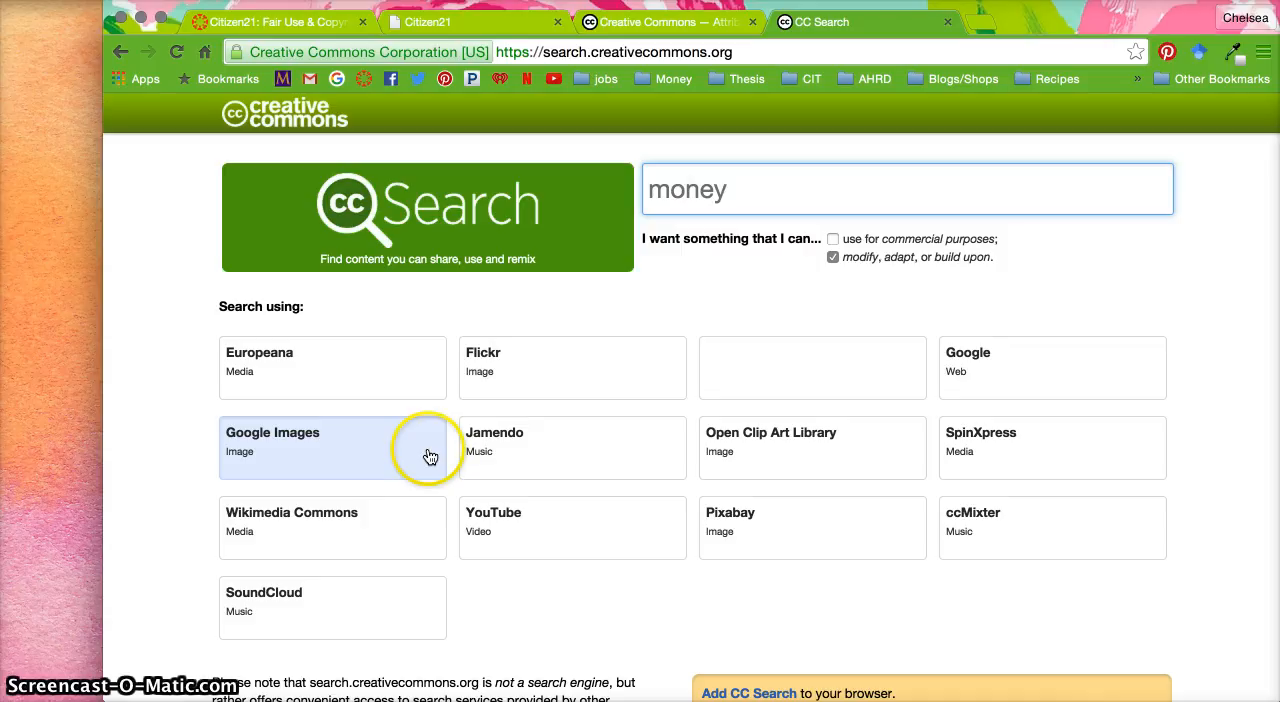
left_click(356, 456)
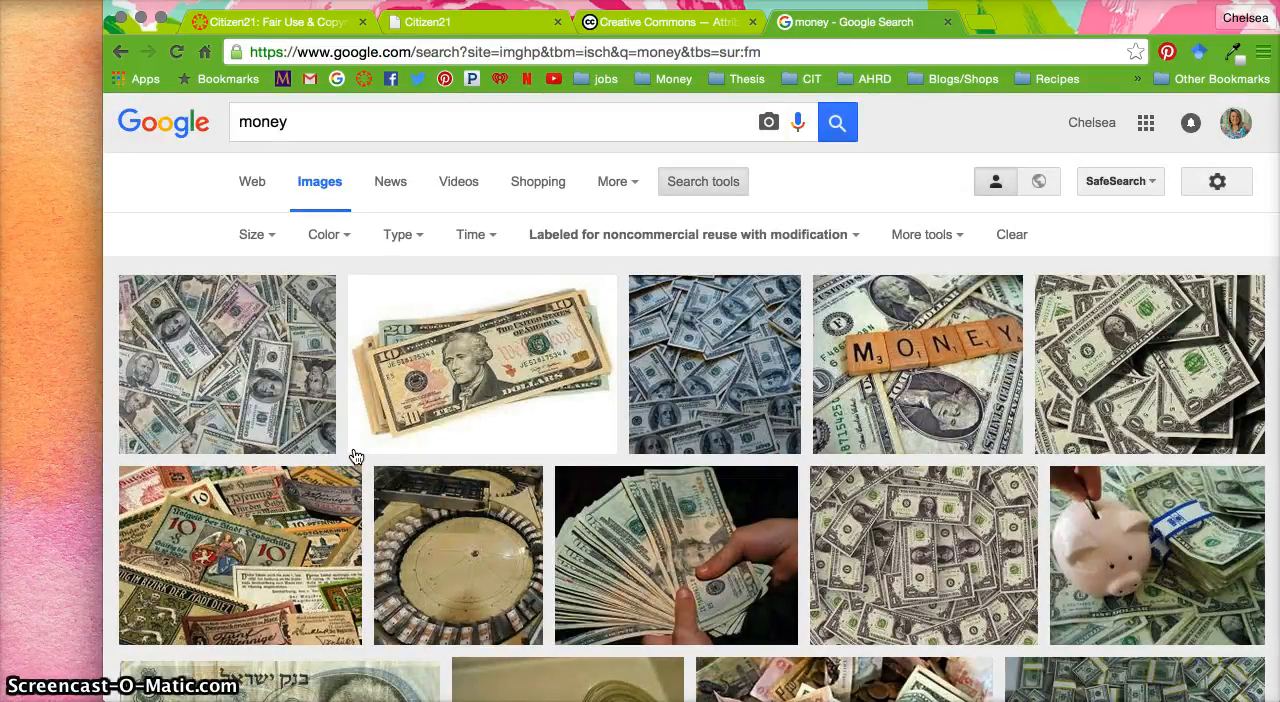
left_click(234, 377)
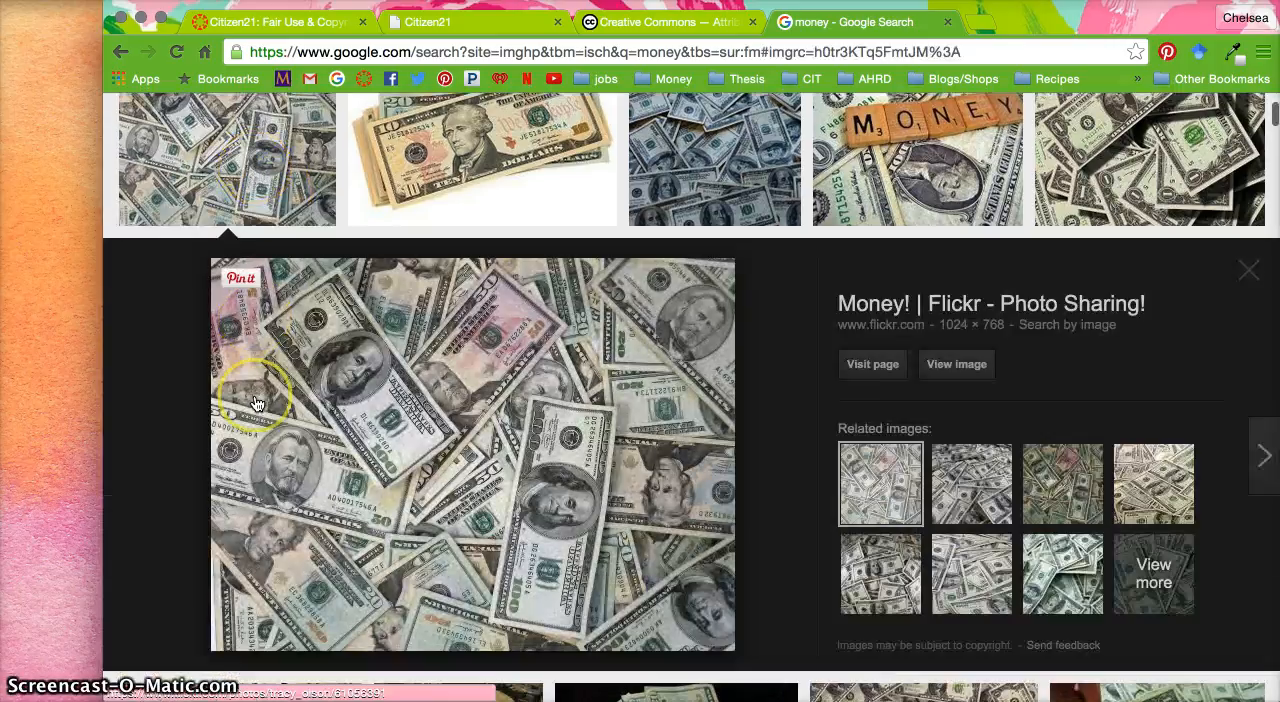
right_click(557, 400)
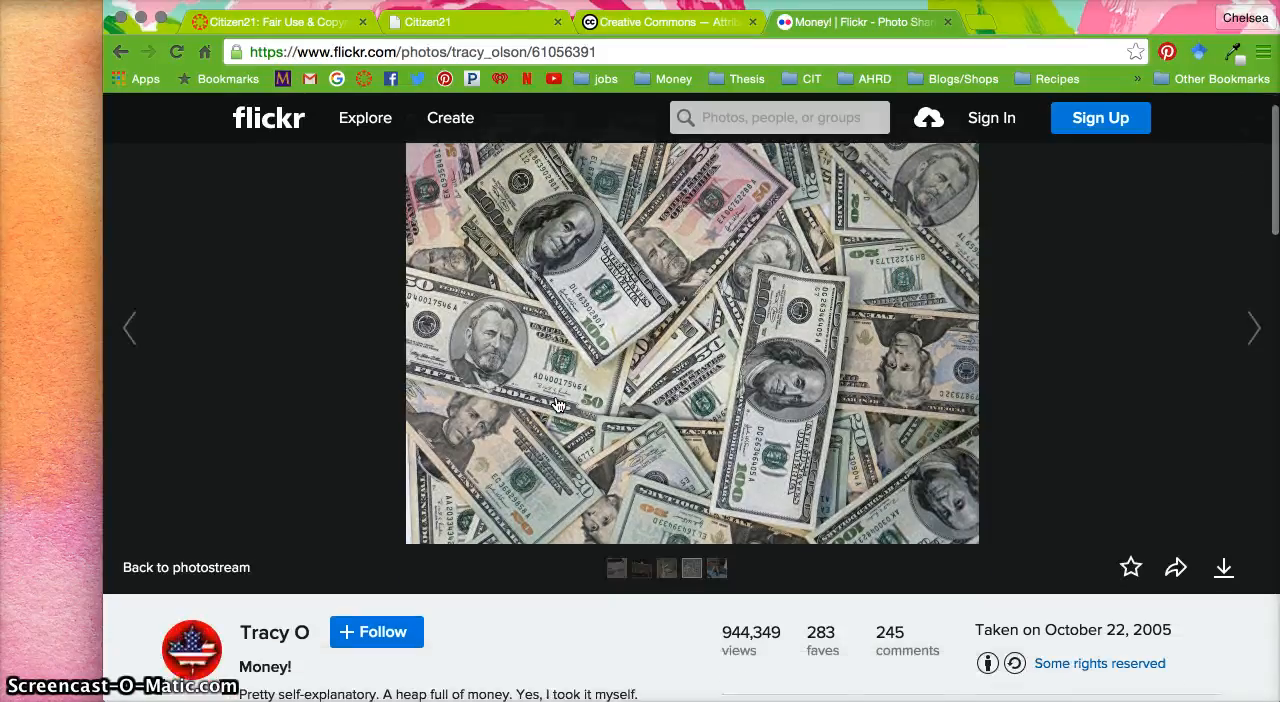
Open the photo's "Some rights reserved" license and read its sharing, adaptation and attribution terms
scroll(450, 380, "down", 2)
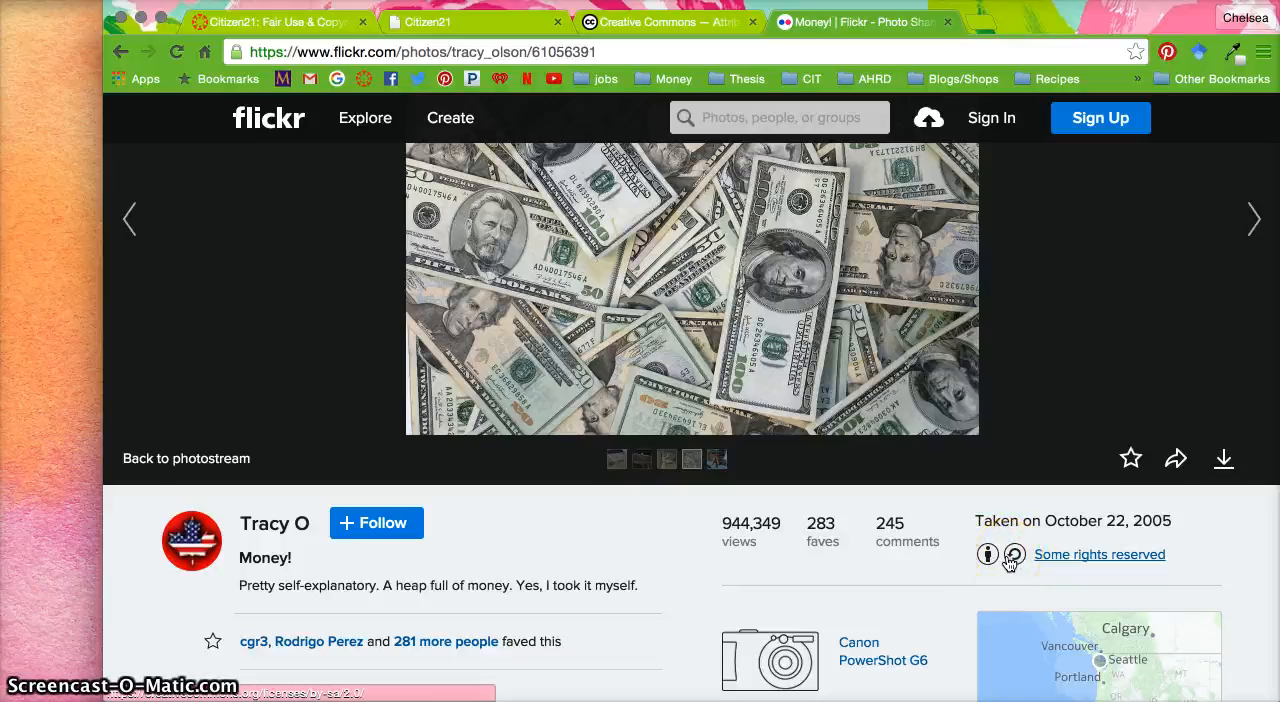
left_click(1066, 555)
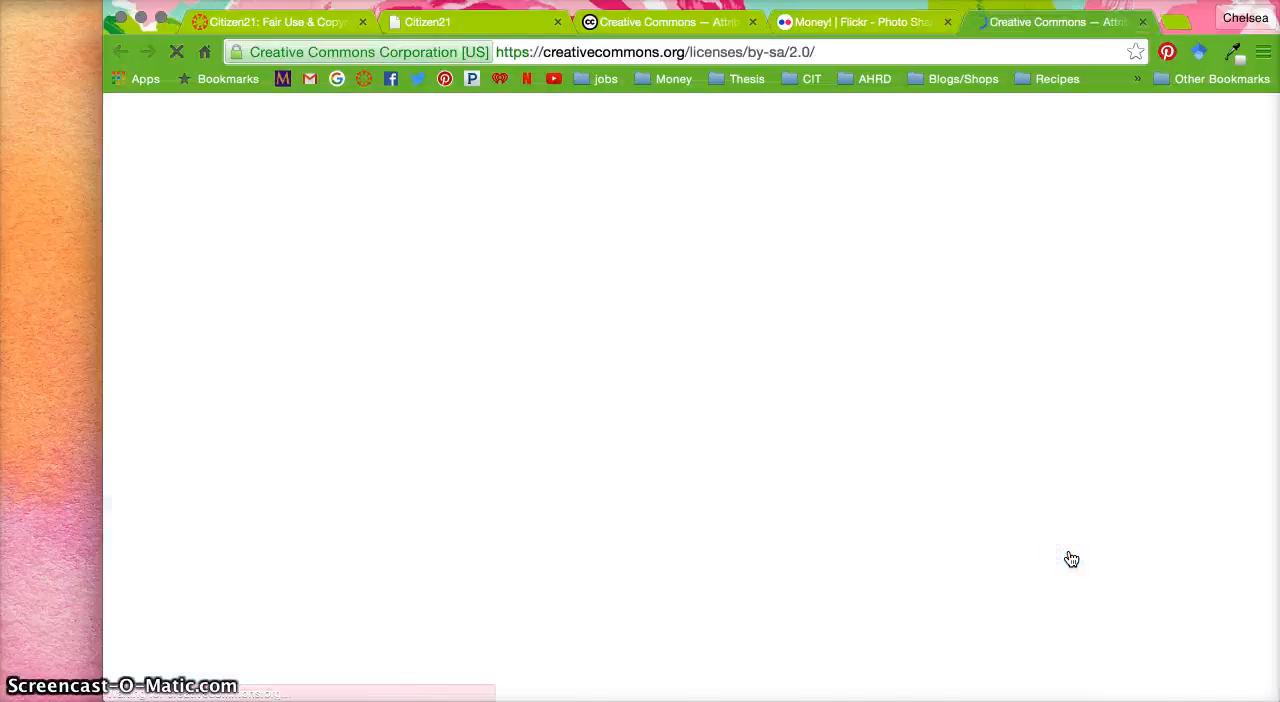
scroll(1071, 559, "down", 2)
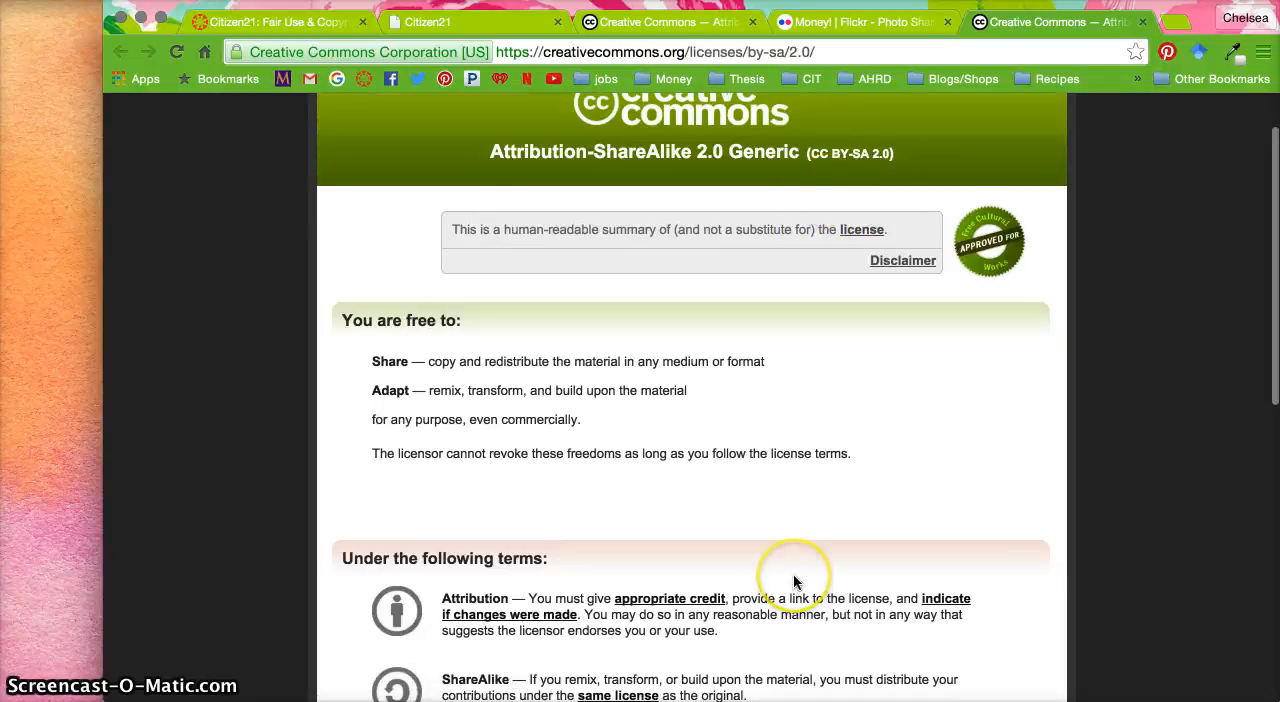
scroll(795, 582, "down", 1)
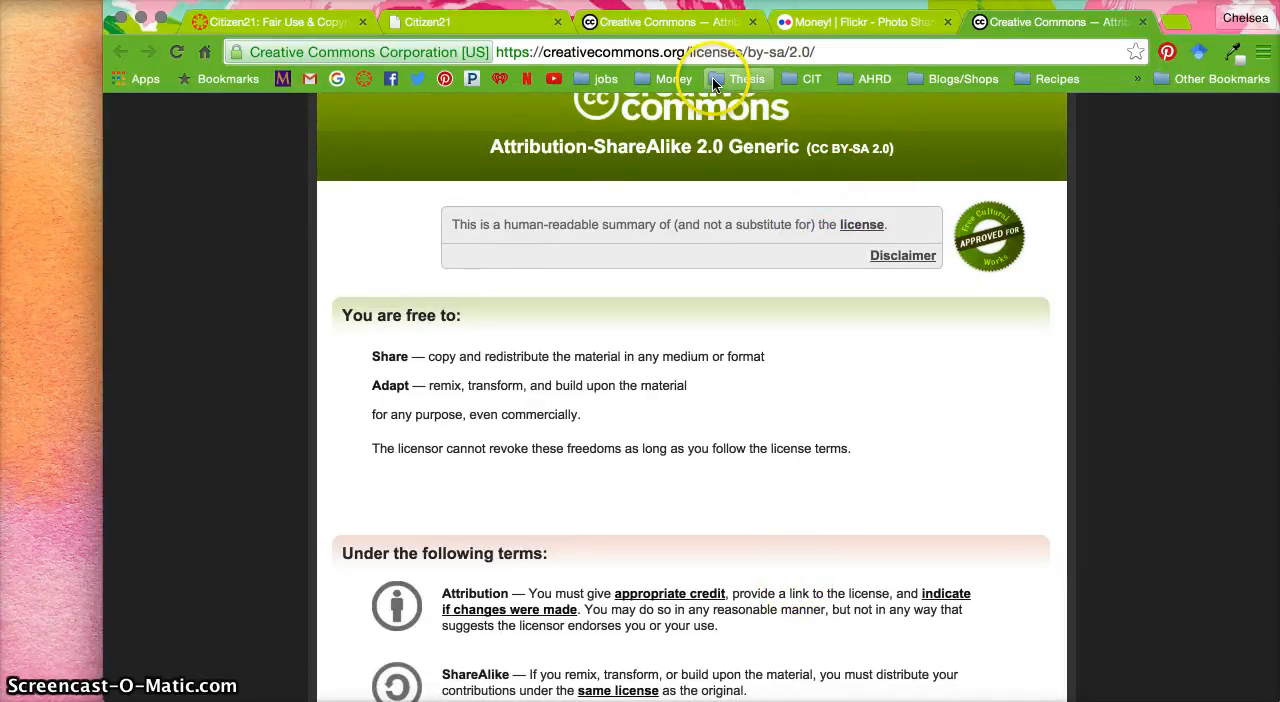
Go to the Citizen21 WordPress site's dashboard and start a new post
left_click(502, 28)
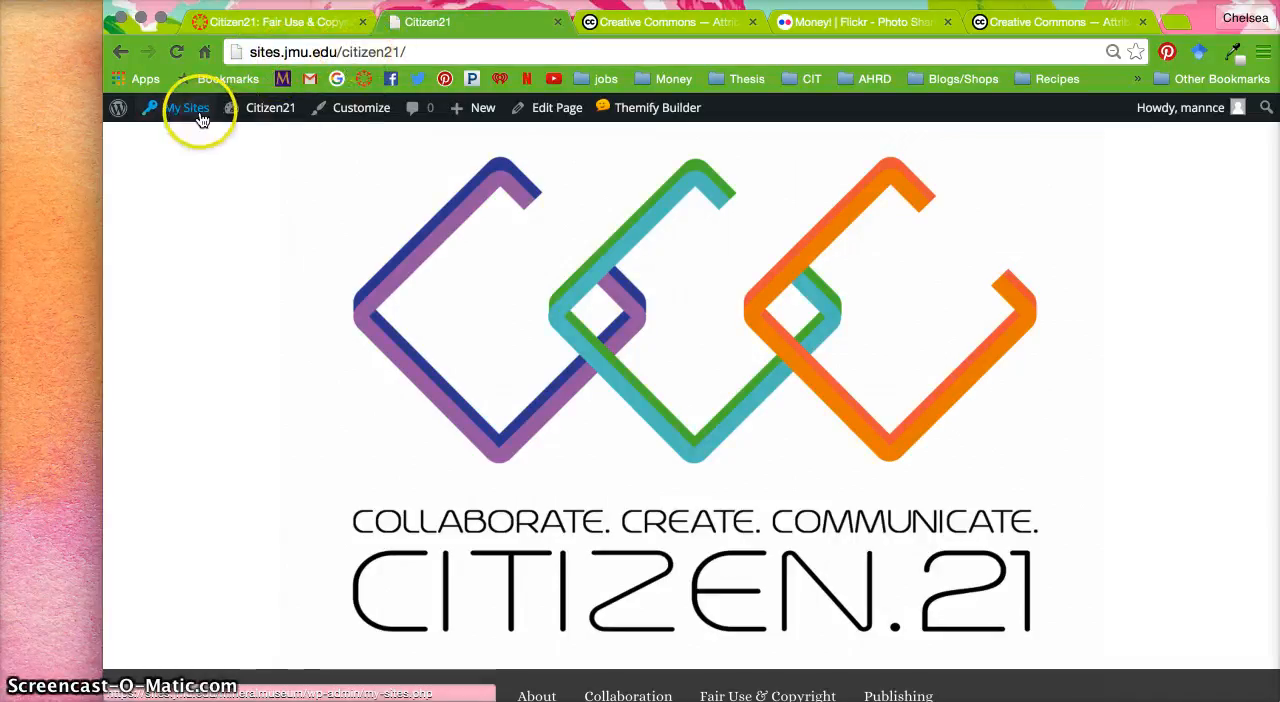
mouse_move(252, 115)
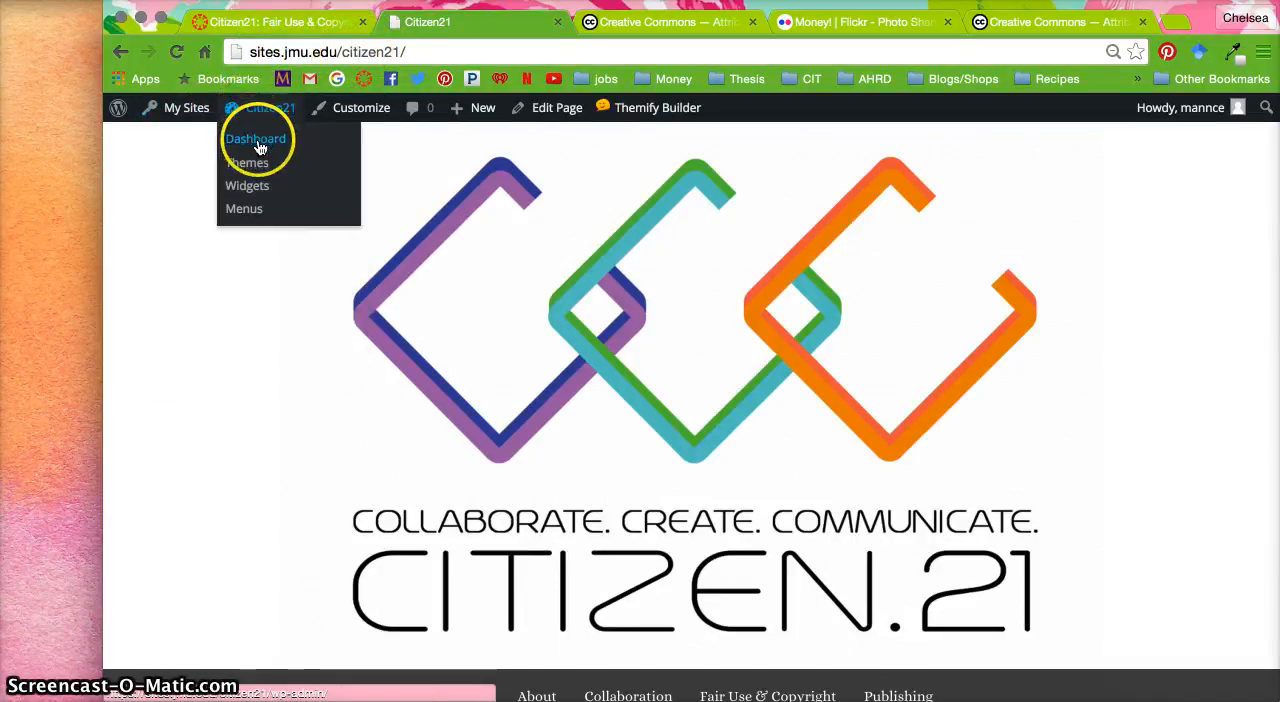
left_click(259, 146)
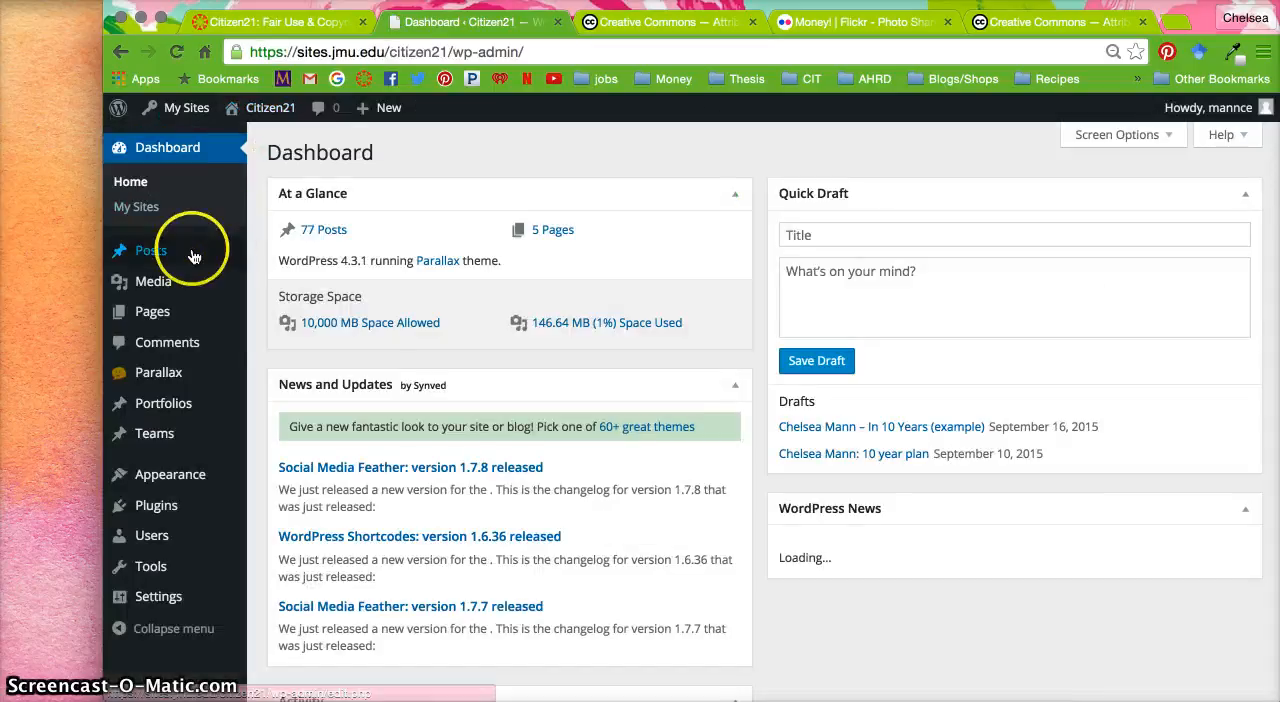
mouse_move(177, 254)
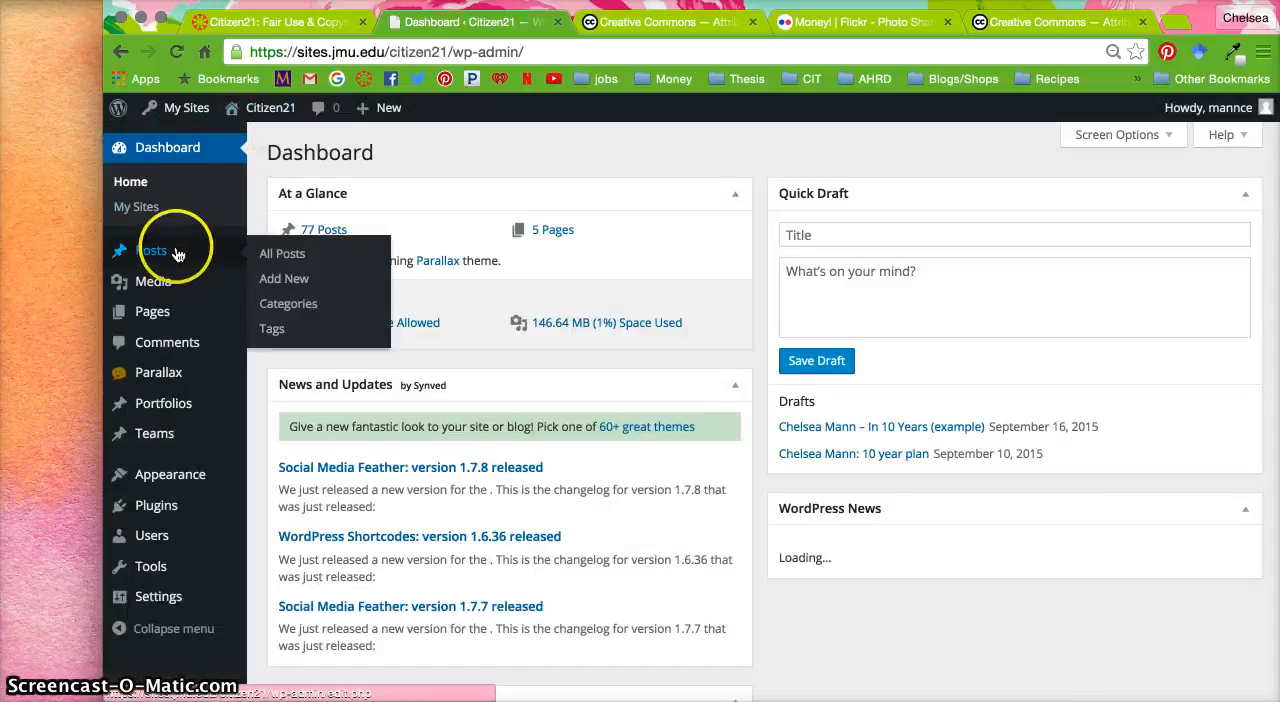
left_click(283, 280)
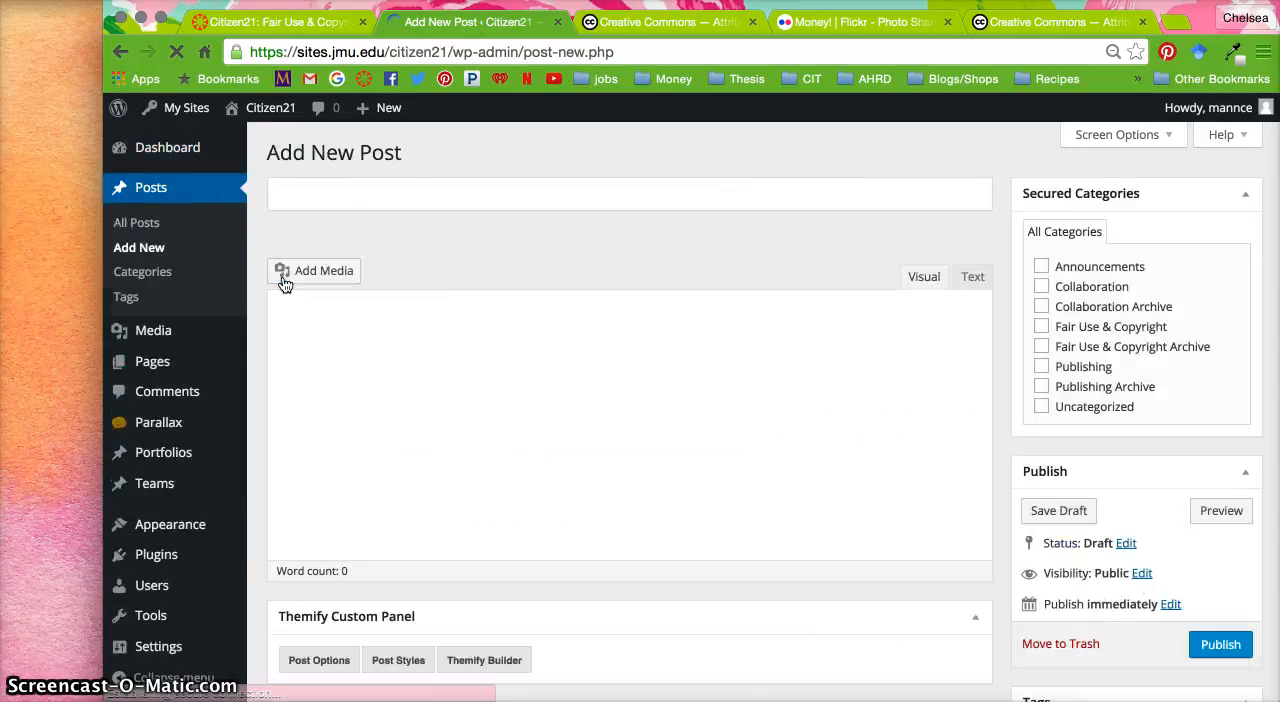
Title the post with the author's full name followed by "- in 10 years" and assign the Fair Use & Copyright category
left_click(374, 207)
type("Chels")
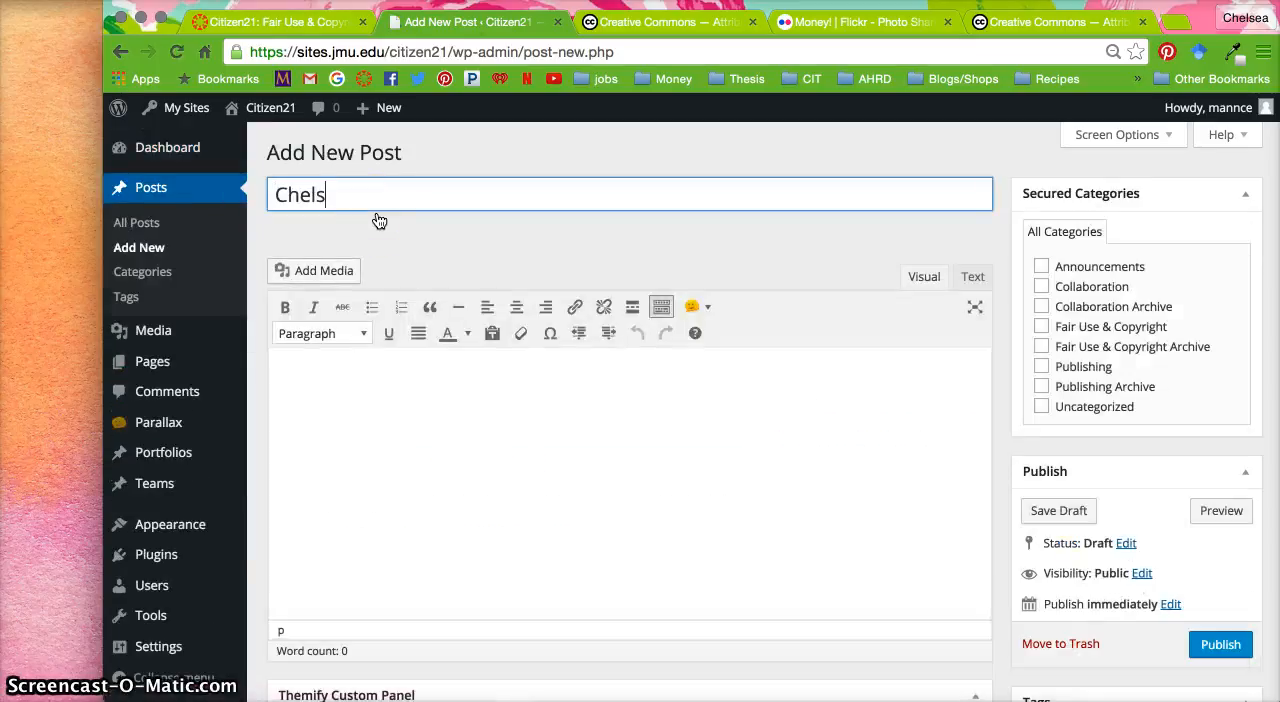
type("ea Mann - ")
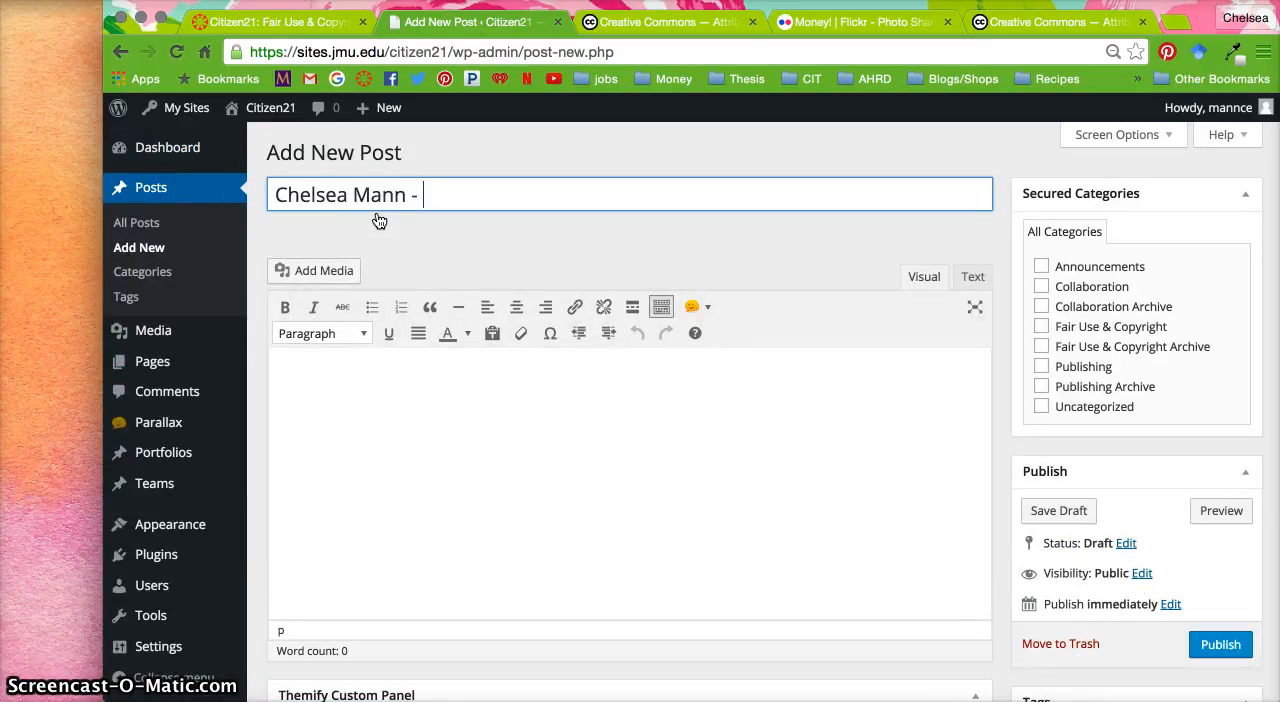
type("in 10 years")
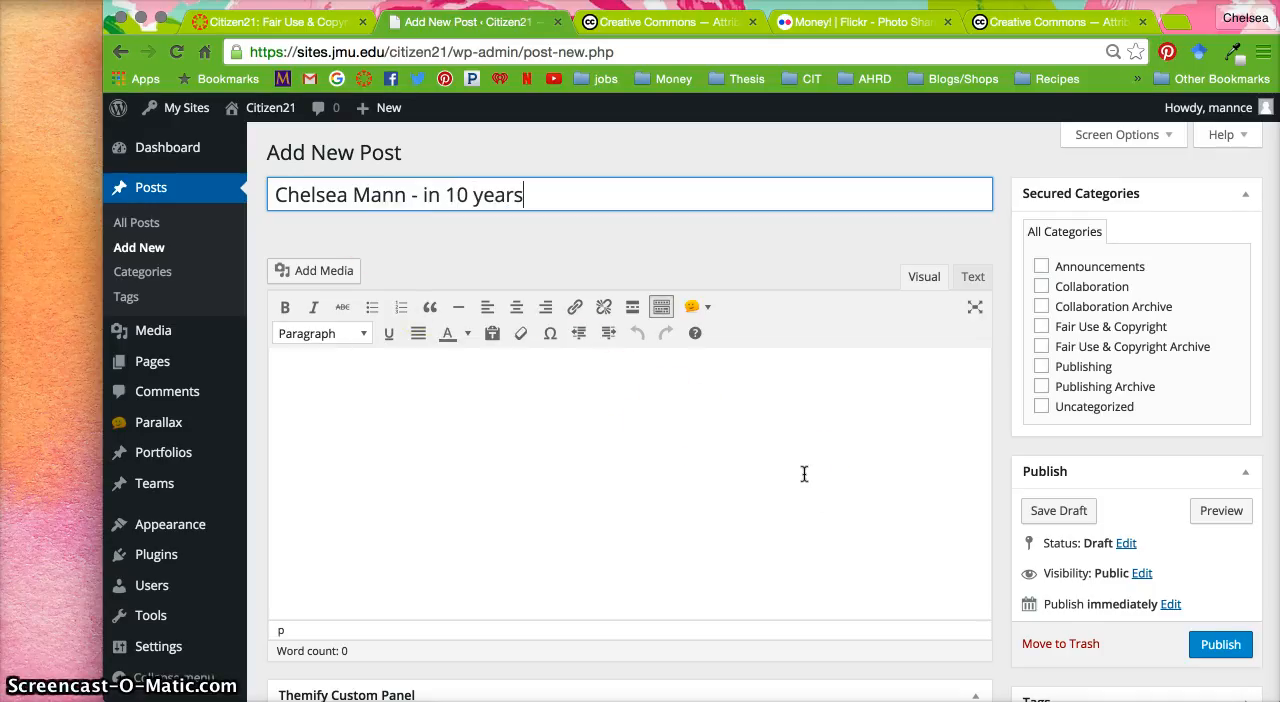
left_click(1042, 328)
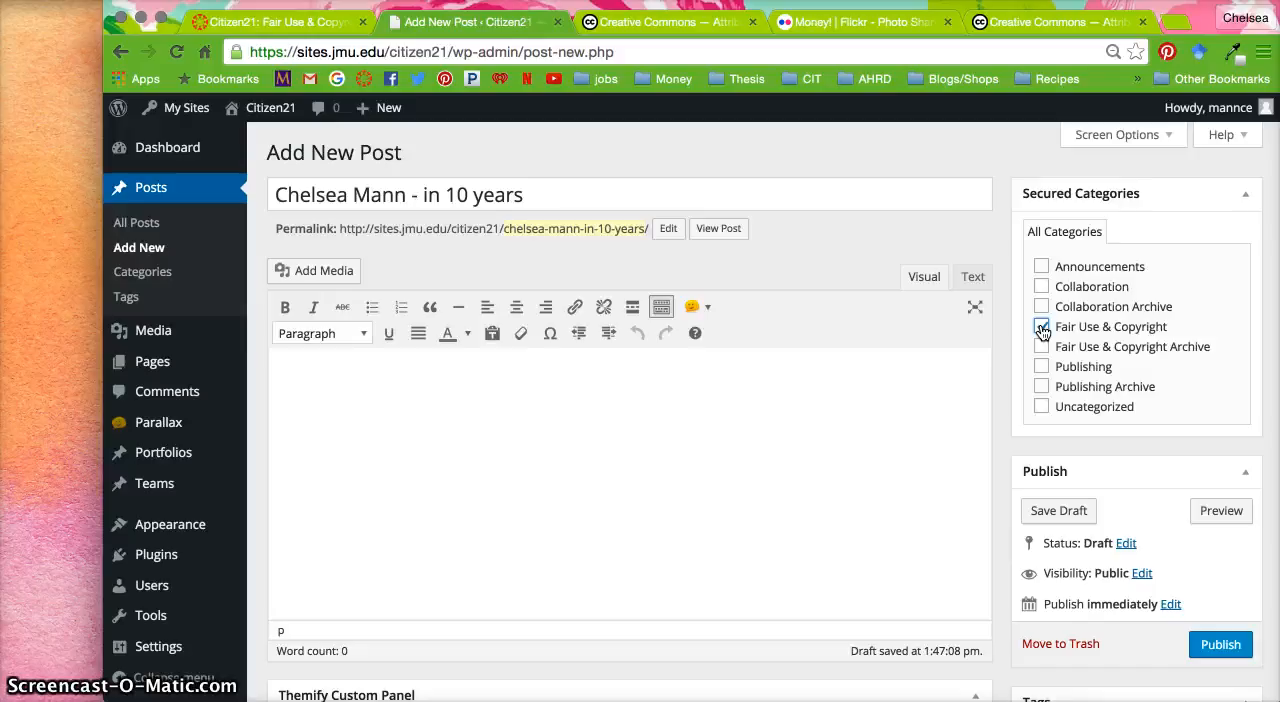
Write "In 10 years, I hope to have a lot of money" in the post body
left_click(534, 522)
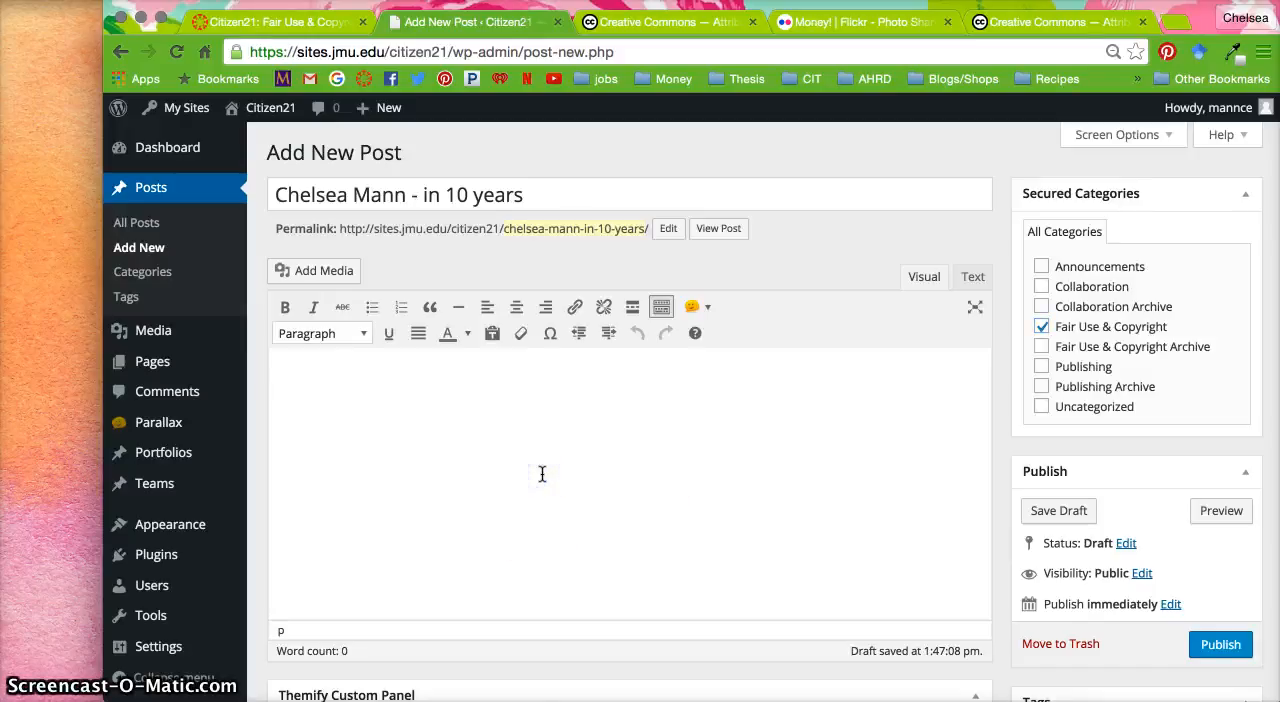
type("In 10 yea")
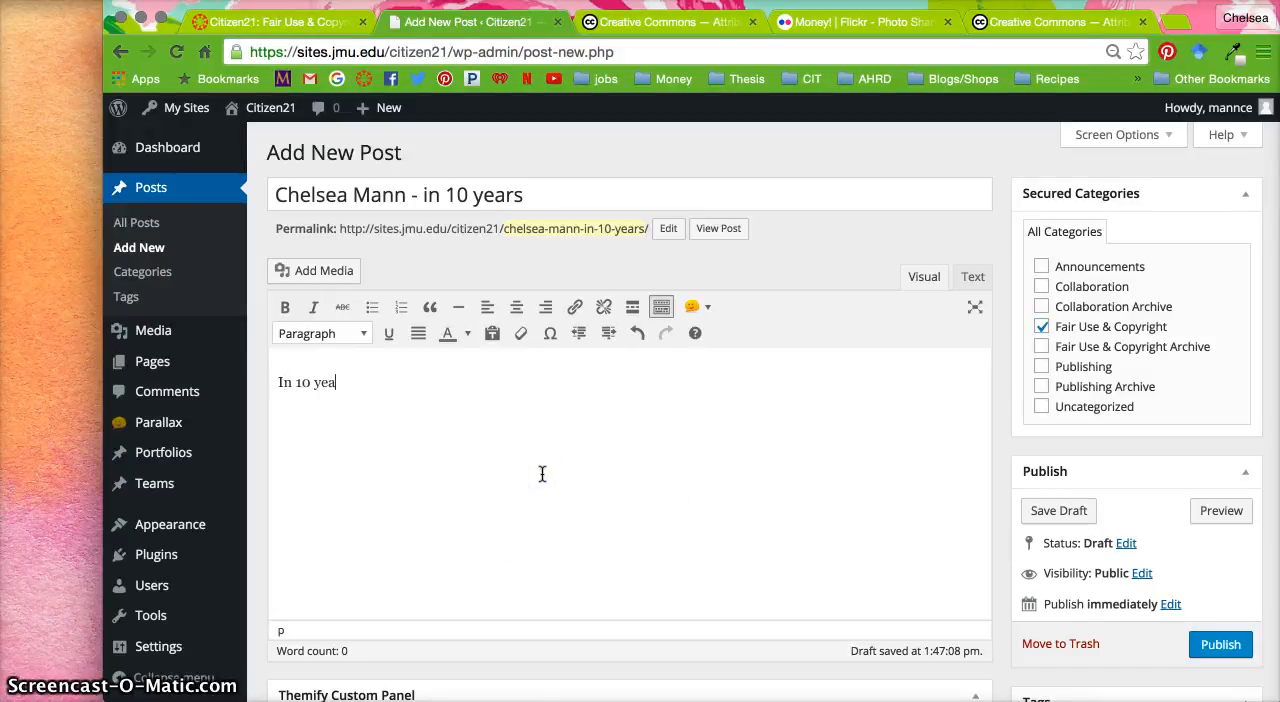
type("rs, I hope to have ")
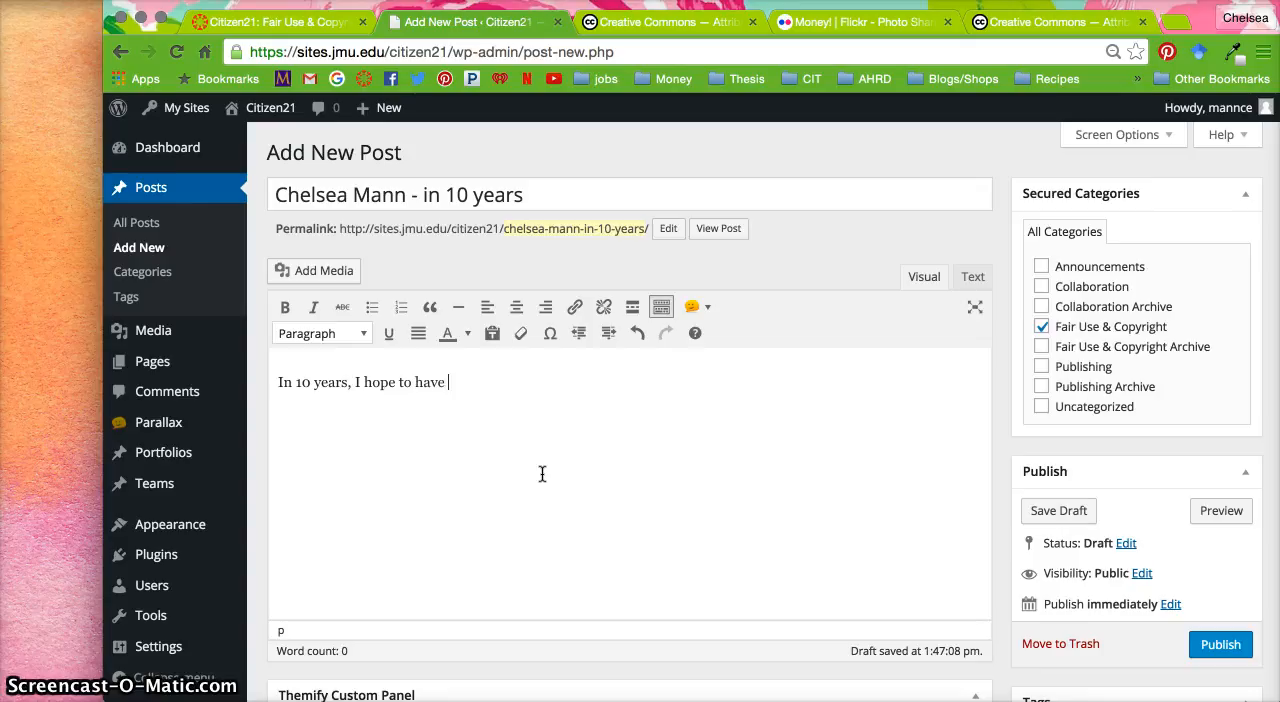
type("a lot of money")
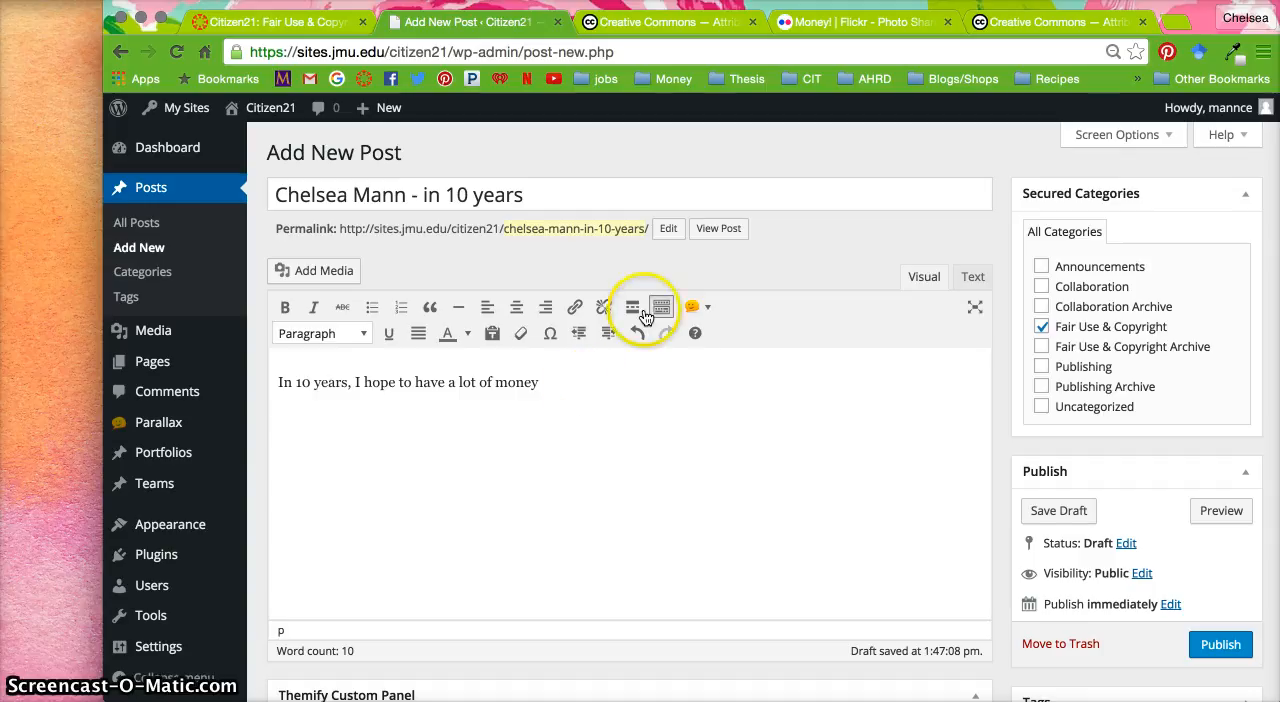
Return to the Flickr page of the money photo
left_click(823, 22)
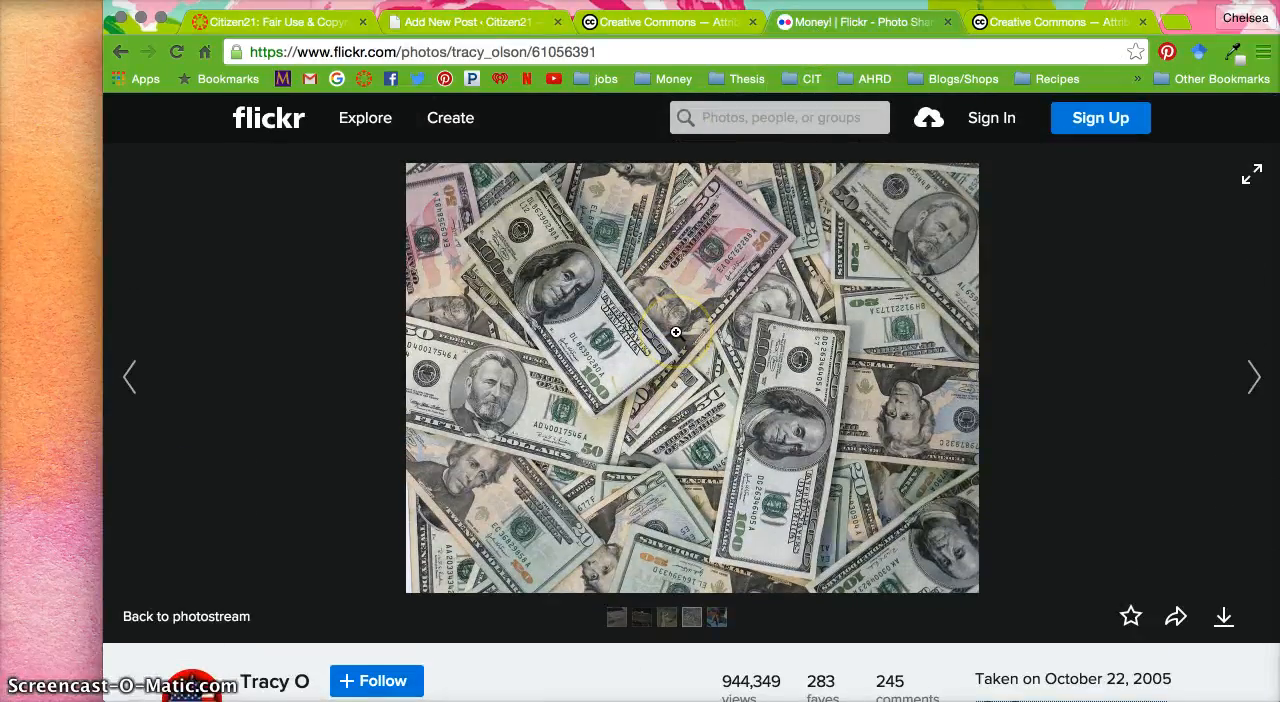
right_click(677, 330)
left_click(735, 411)
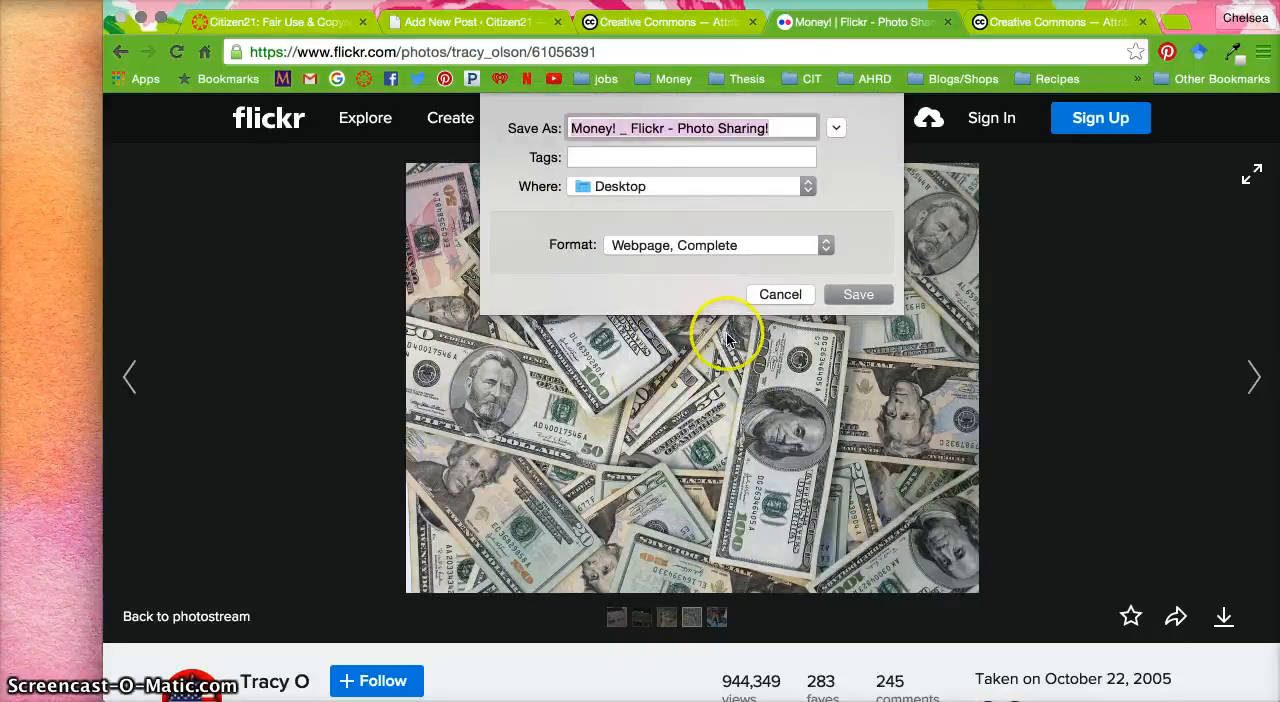
left_click(770, 300)
Download the money photo in its original size (3072 × 2304) and place the downloaded file on the desktop
scroll(665, 428, "down", 3)
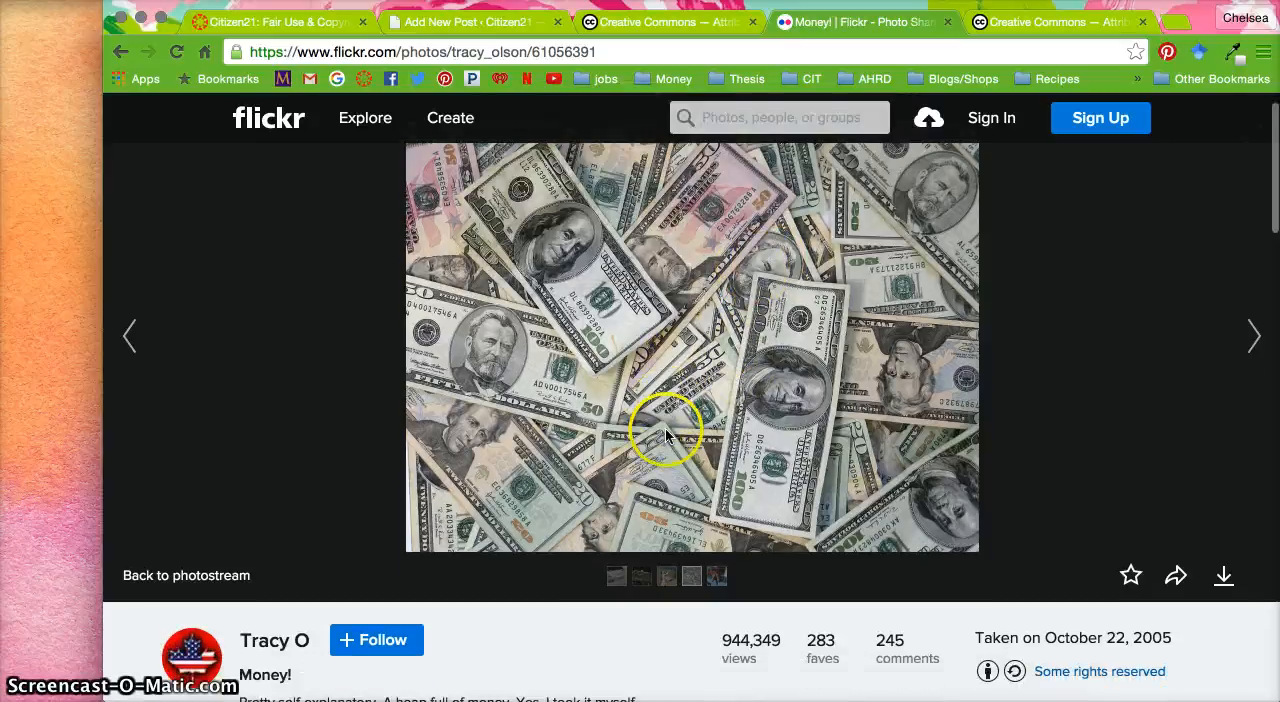
left_click(1224, 545)
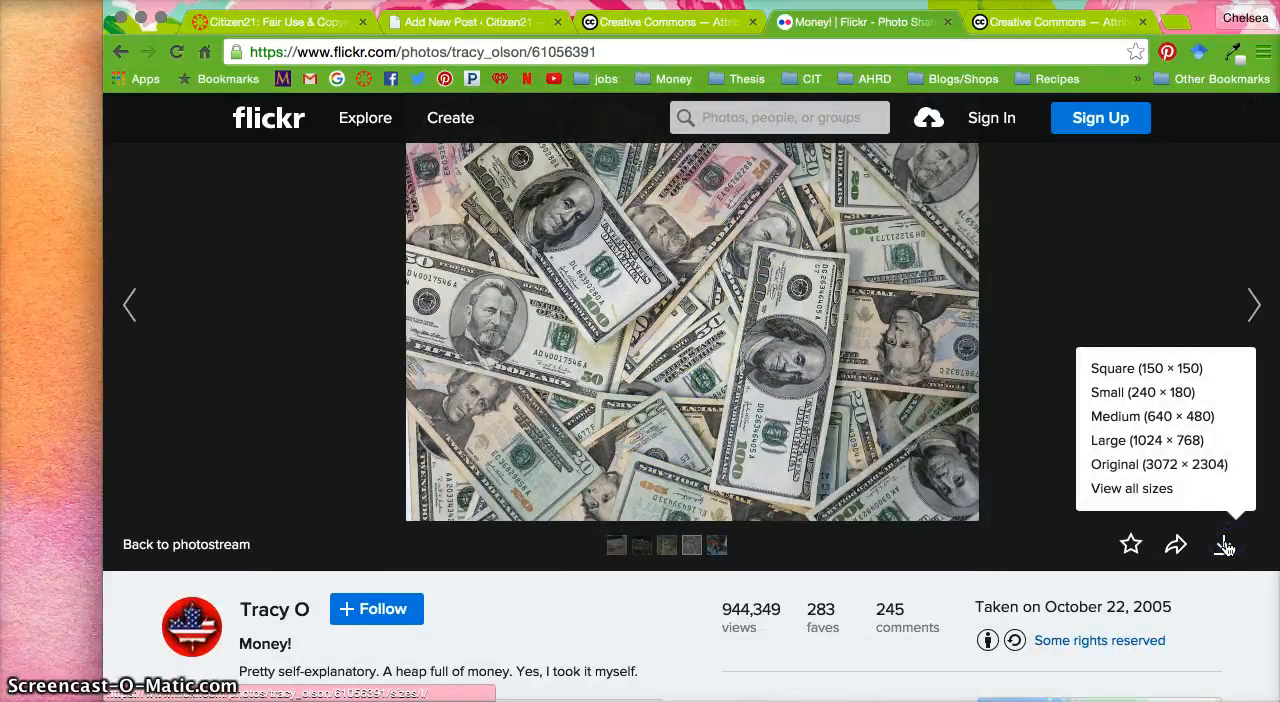
left_click(1203, 478)
left_click_drag(200, 677, 41, 549)
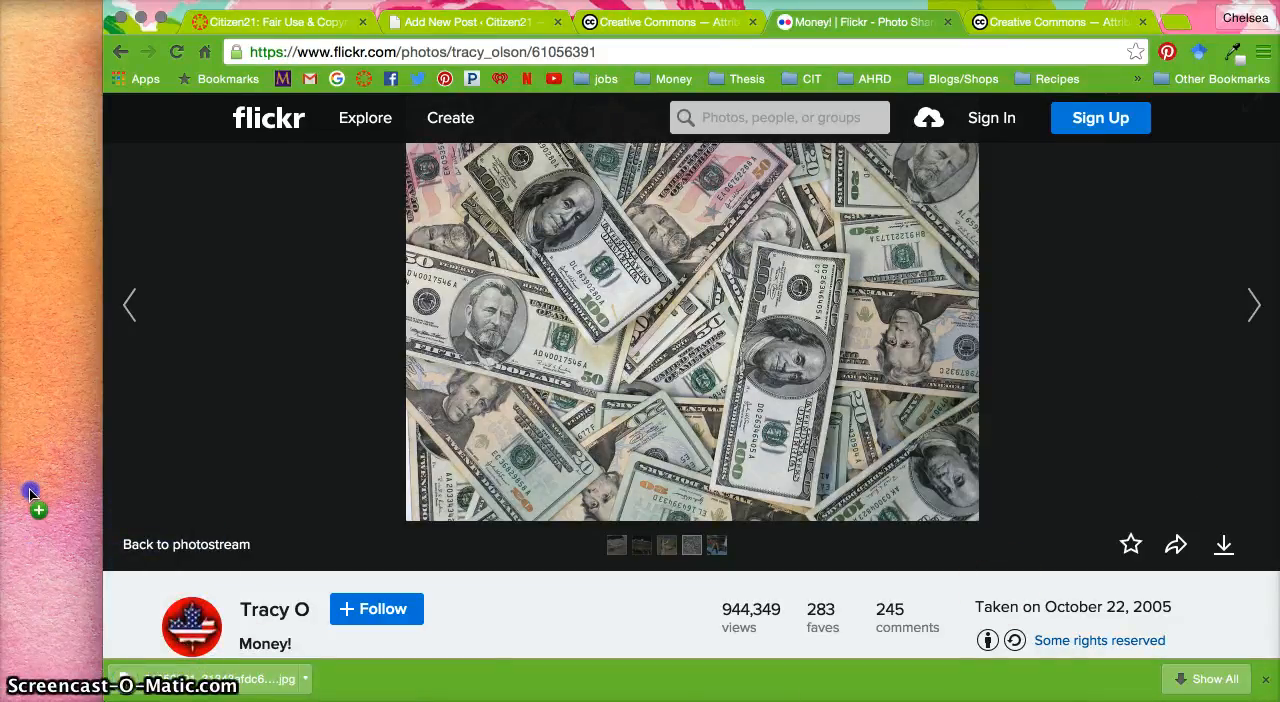
left_click_drag(29, 488, 30, 487)
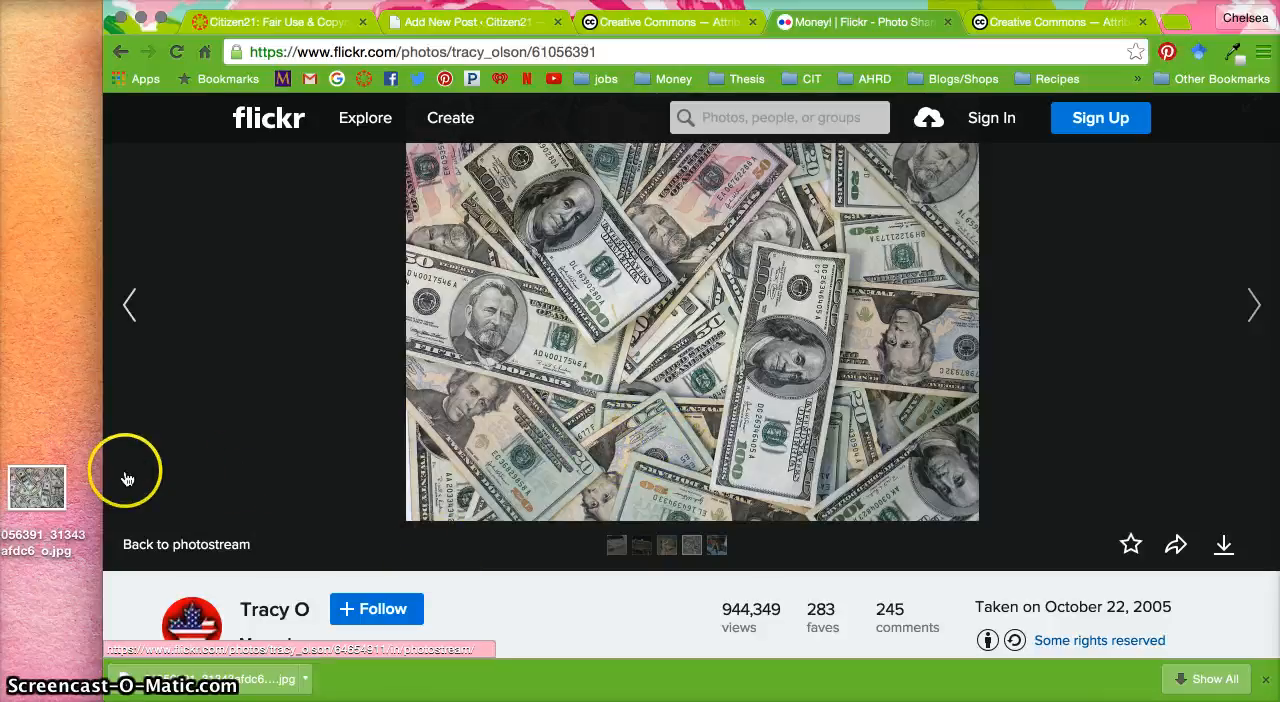
Copy the photo's title from its Flickr page, and upload the downloaded photo from the desktop into the post below the text
scroll(286, 534, "down", 2)
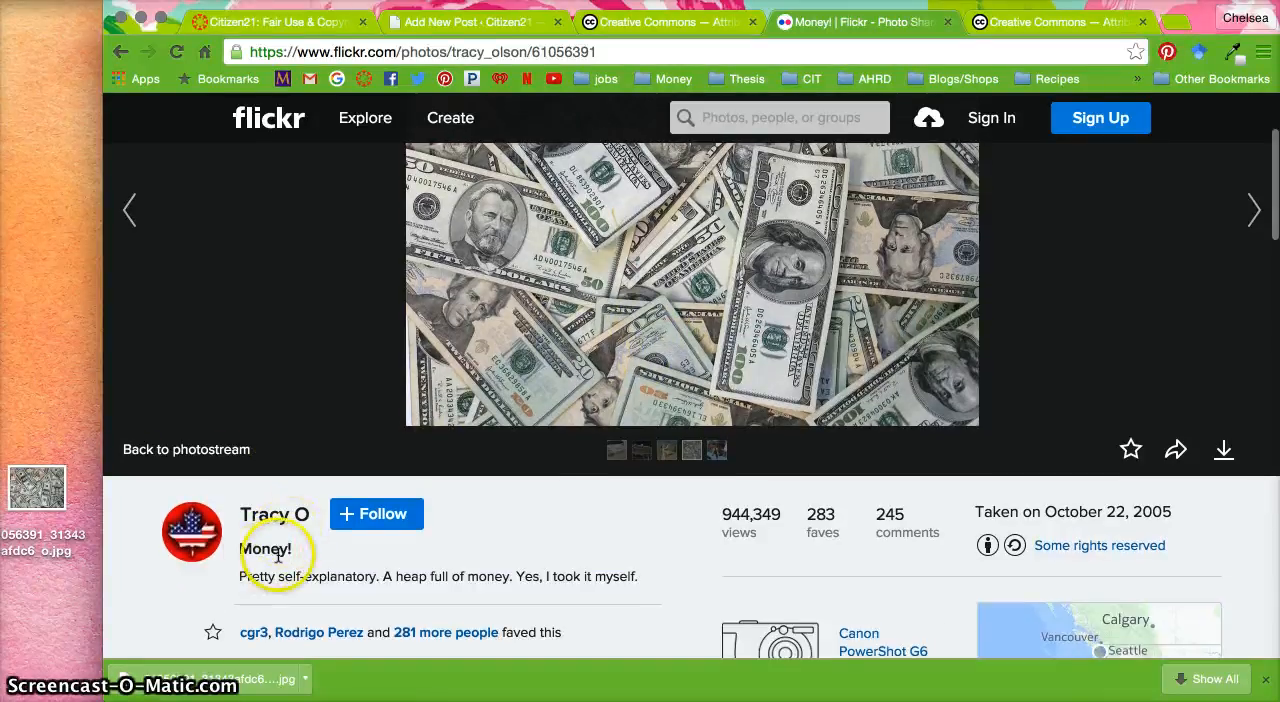
left_click(293, 549)
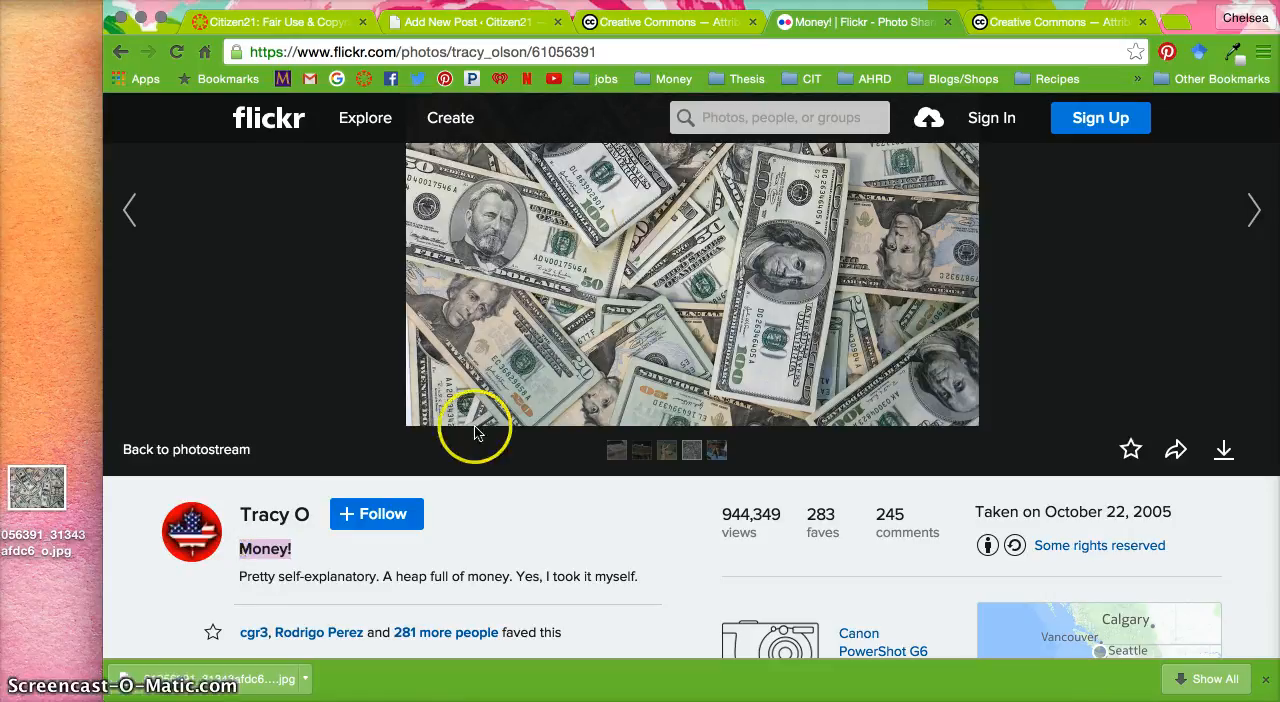
left_click(463, 22)
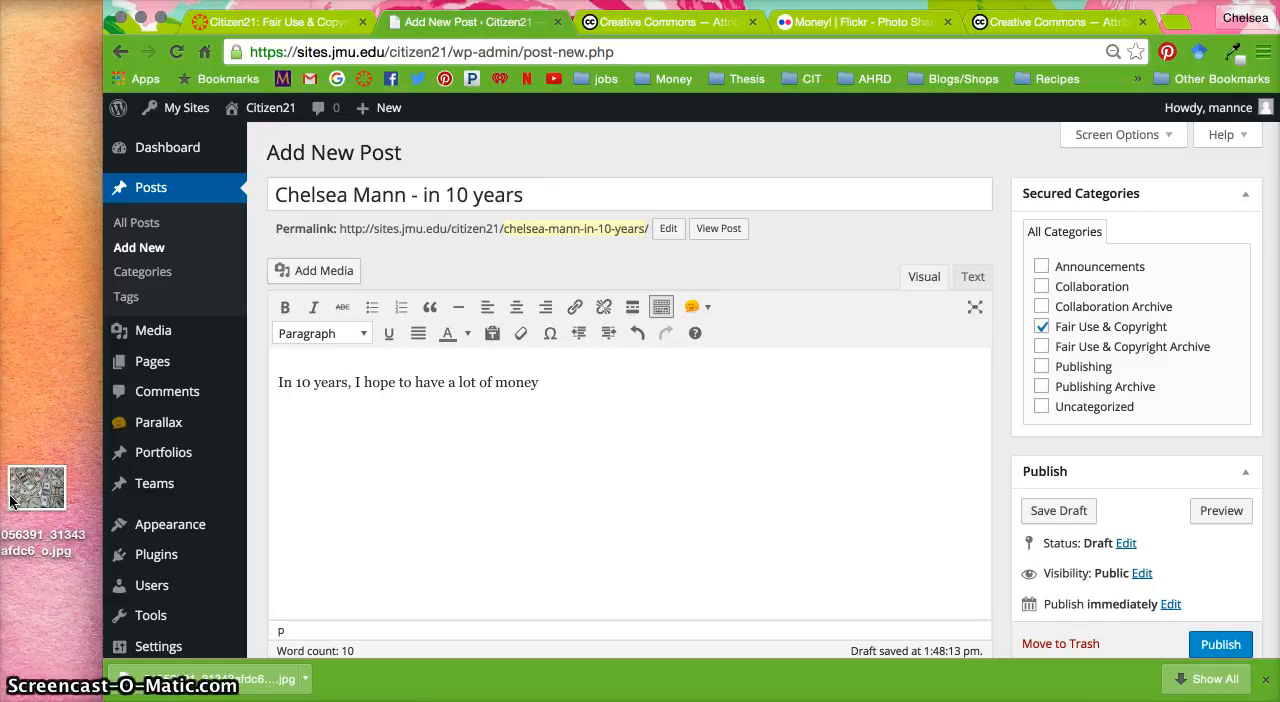
left_click_drag(33, 493, 397, 447)
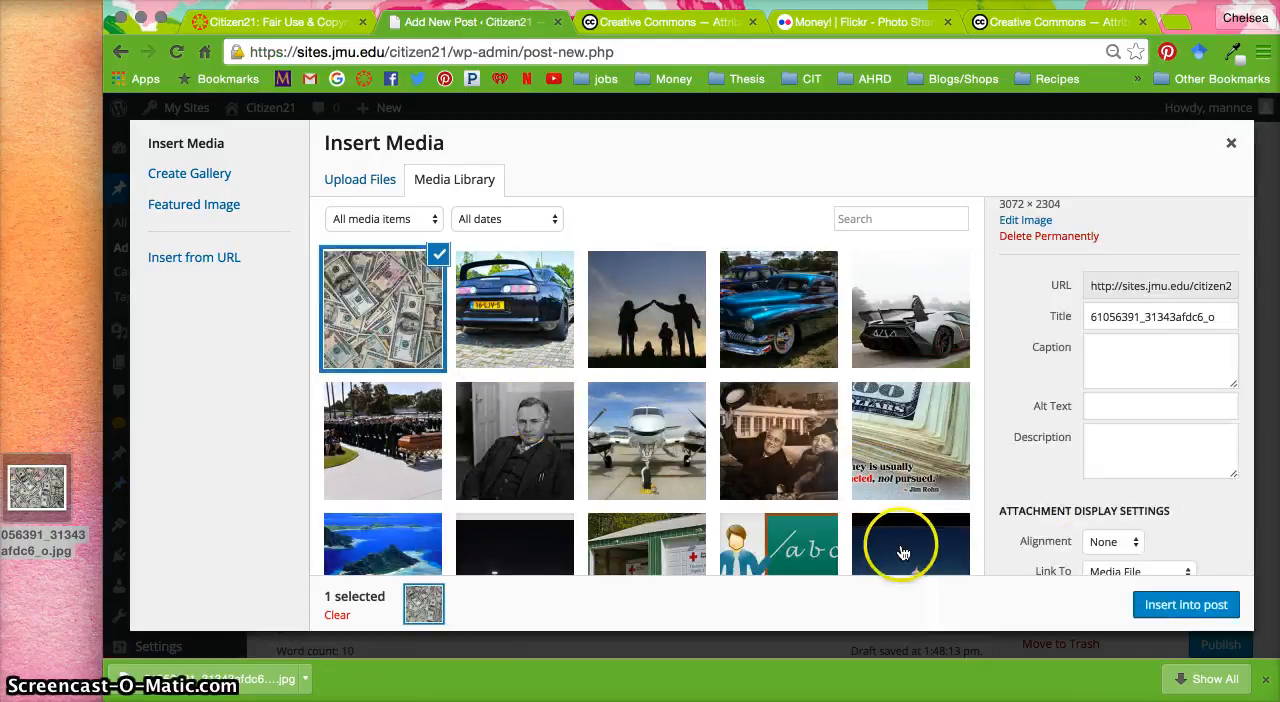
left_click(1170, 607)
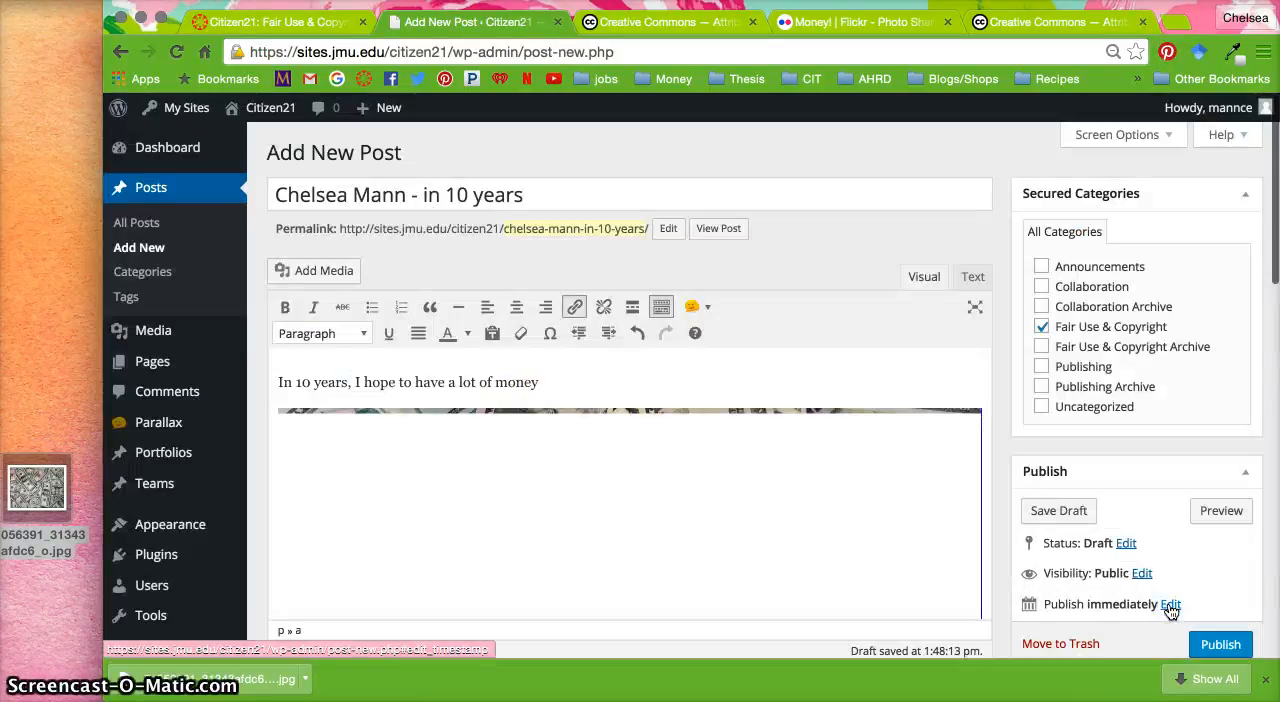
Shrink the inserted money photo proportionally to about half the width of the editor and start a new line beneath it
scroll(886, 470, "down", 3)
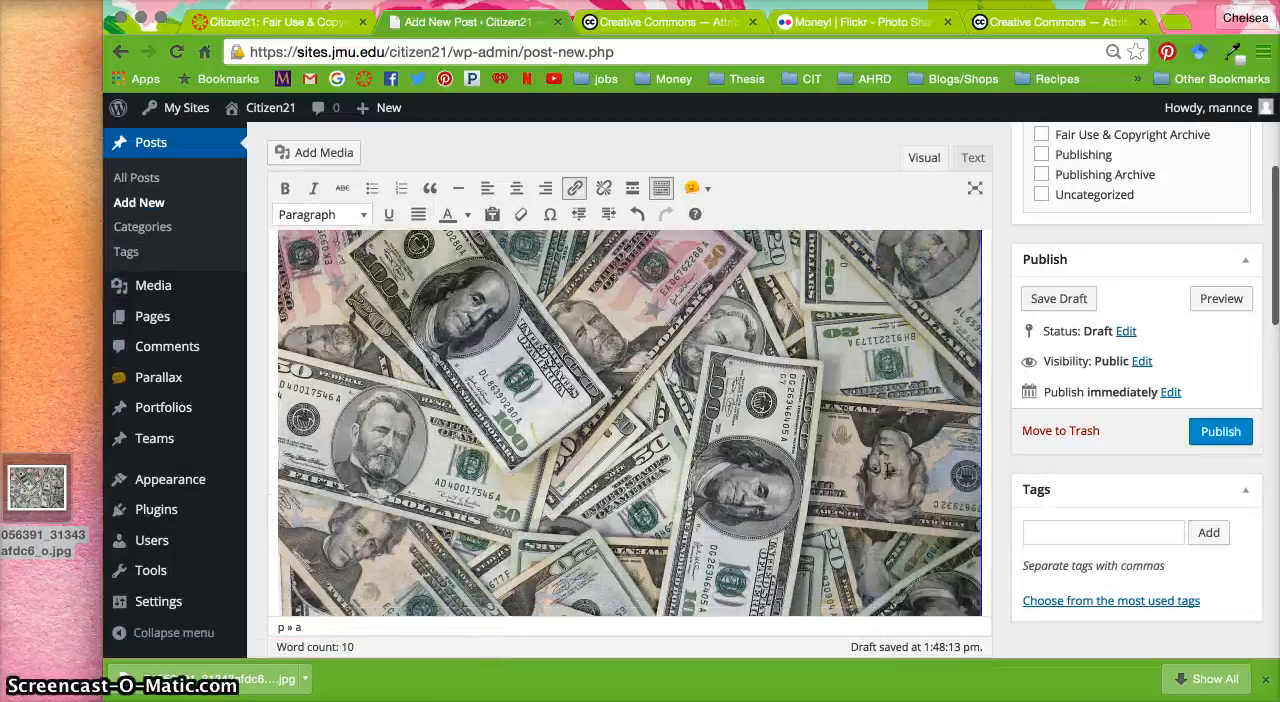
left_click(857, 449)
left_click_drag(982, 563, 693, 437)
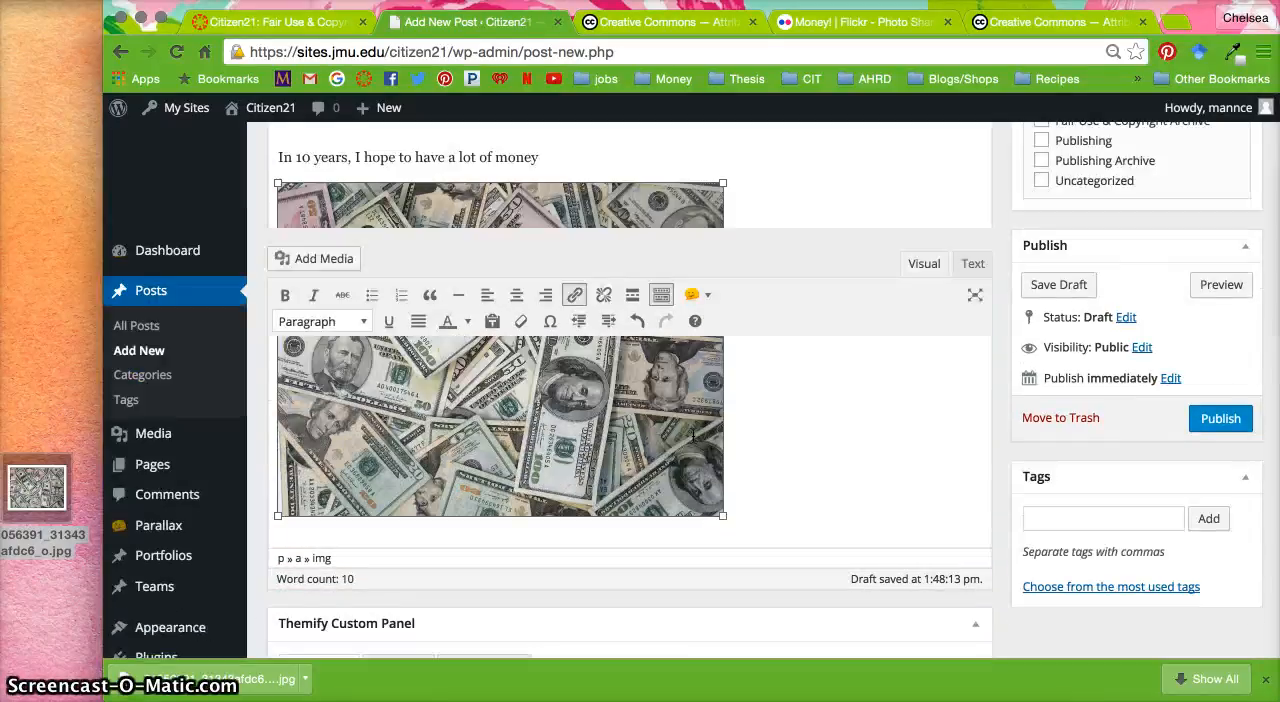
scroll(808, 477, "up", 1)
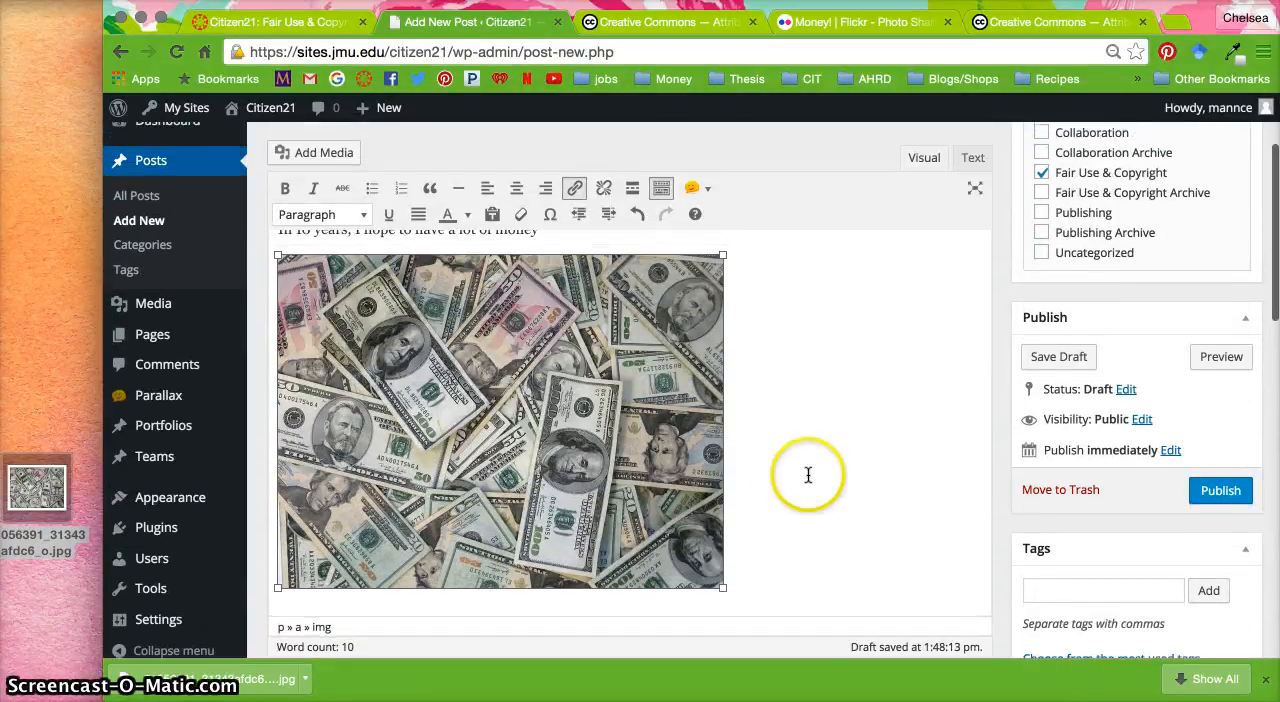
left_click_drag(722, 588, 640, 527)
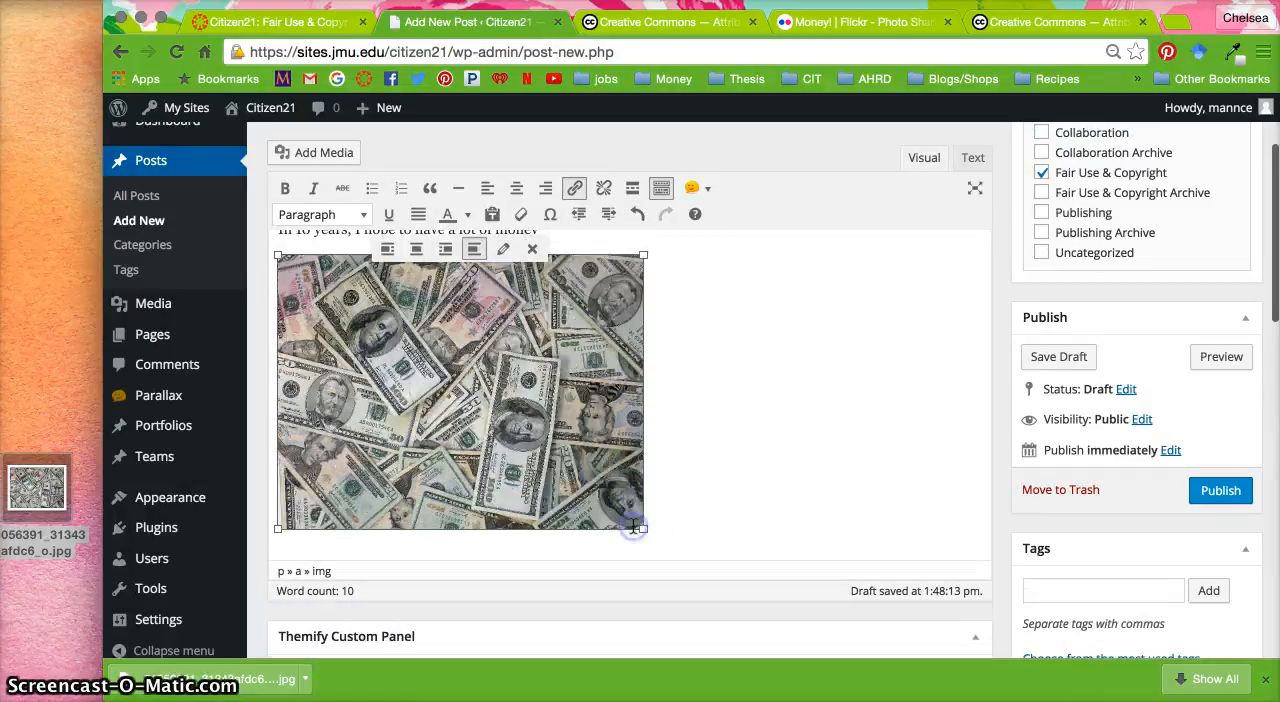
key("Return")
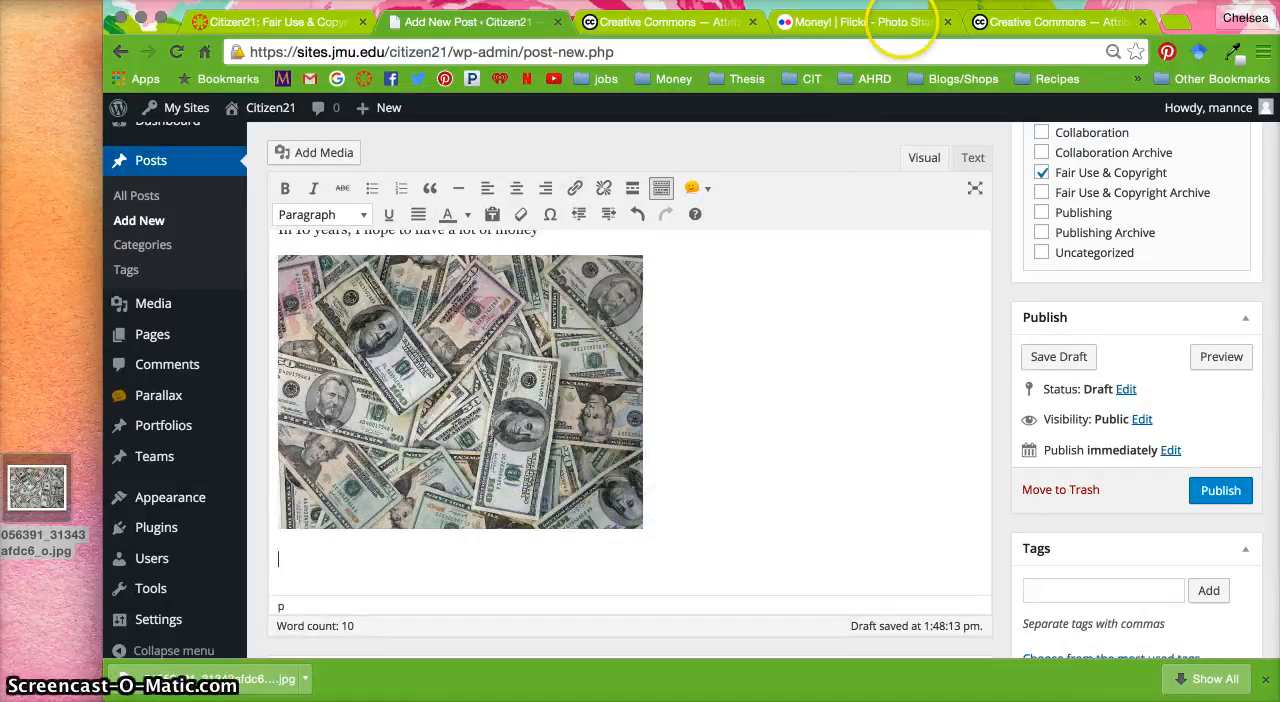
Look through the open Creative Commons license pages and the earlier Google results for guidance on attribution
left_click(660, 22)
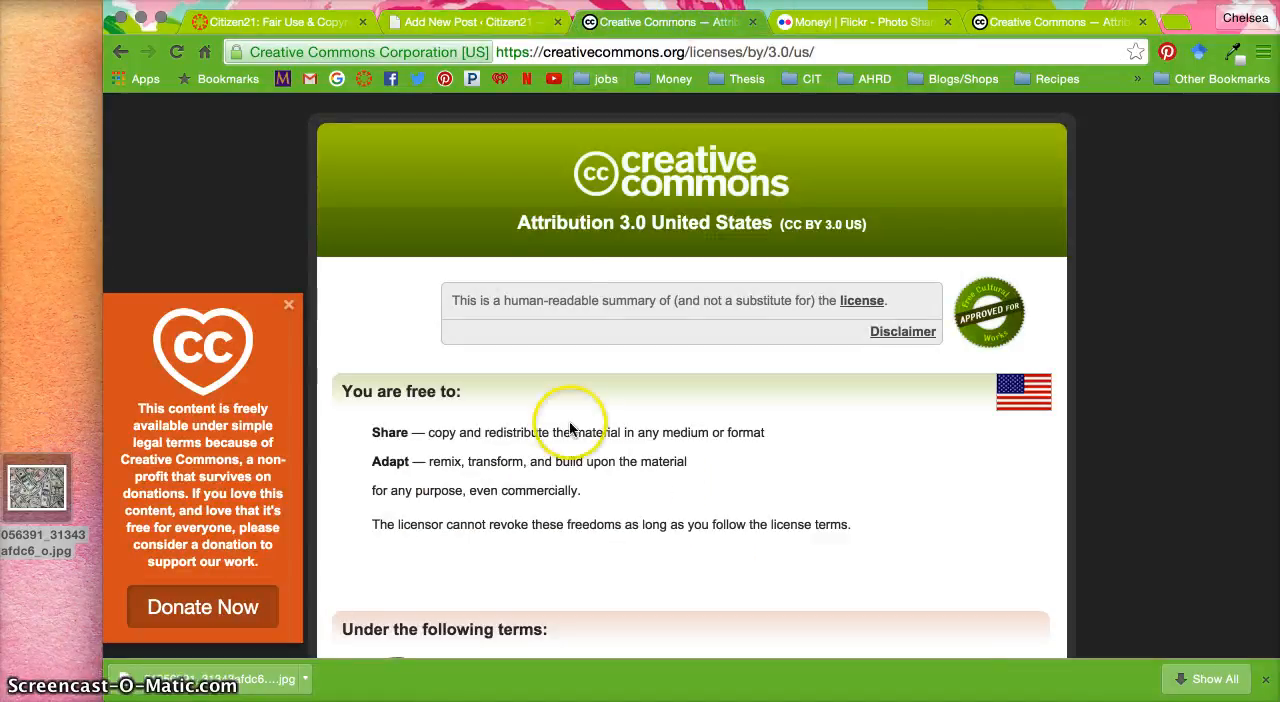
left_click(1016, 22)
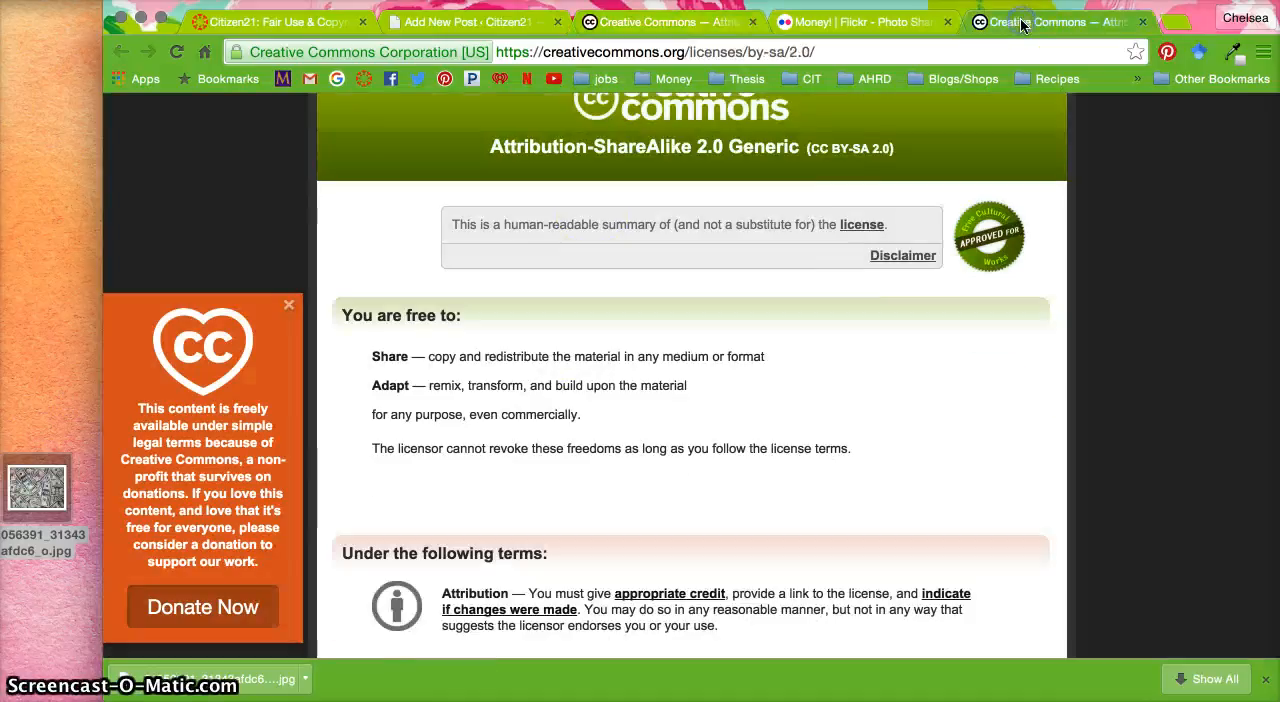
left_click(674, 25)
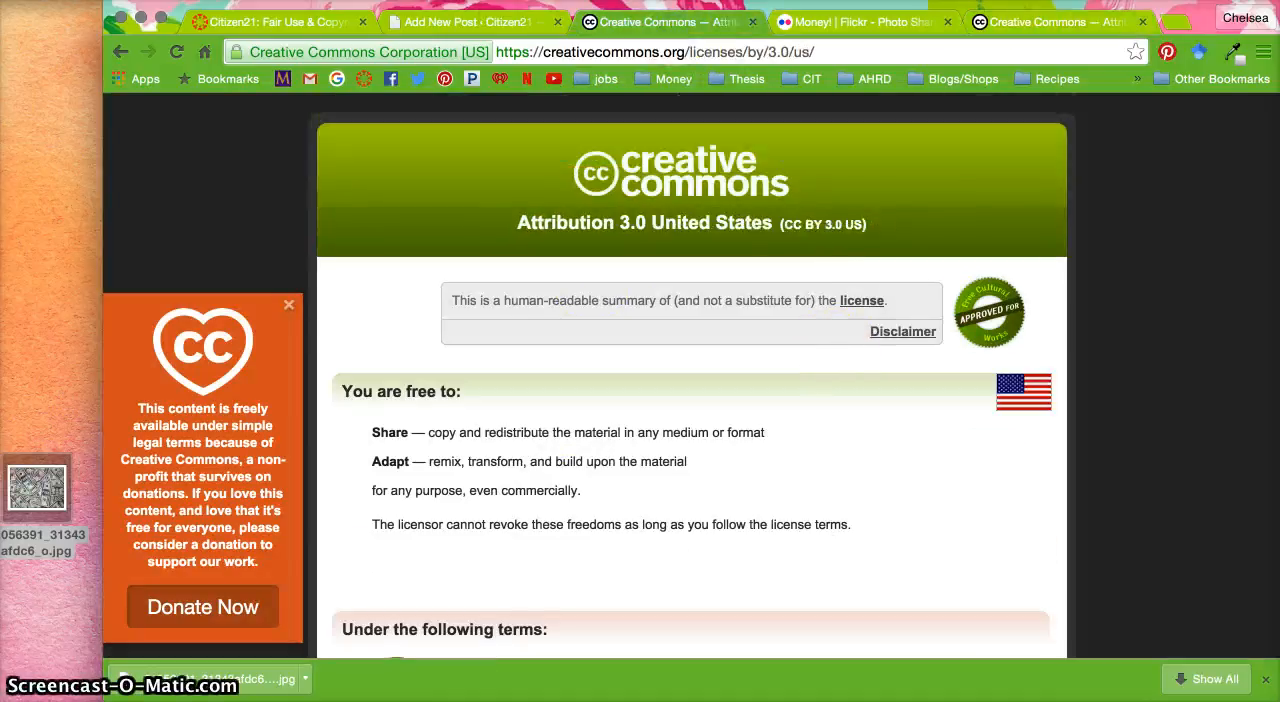
left_click(123, 55)
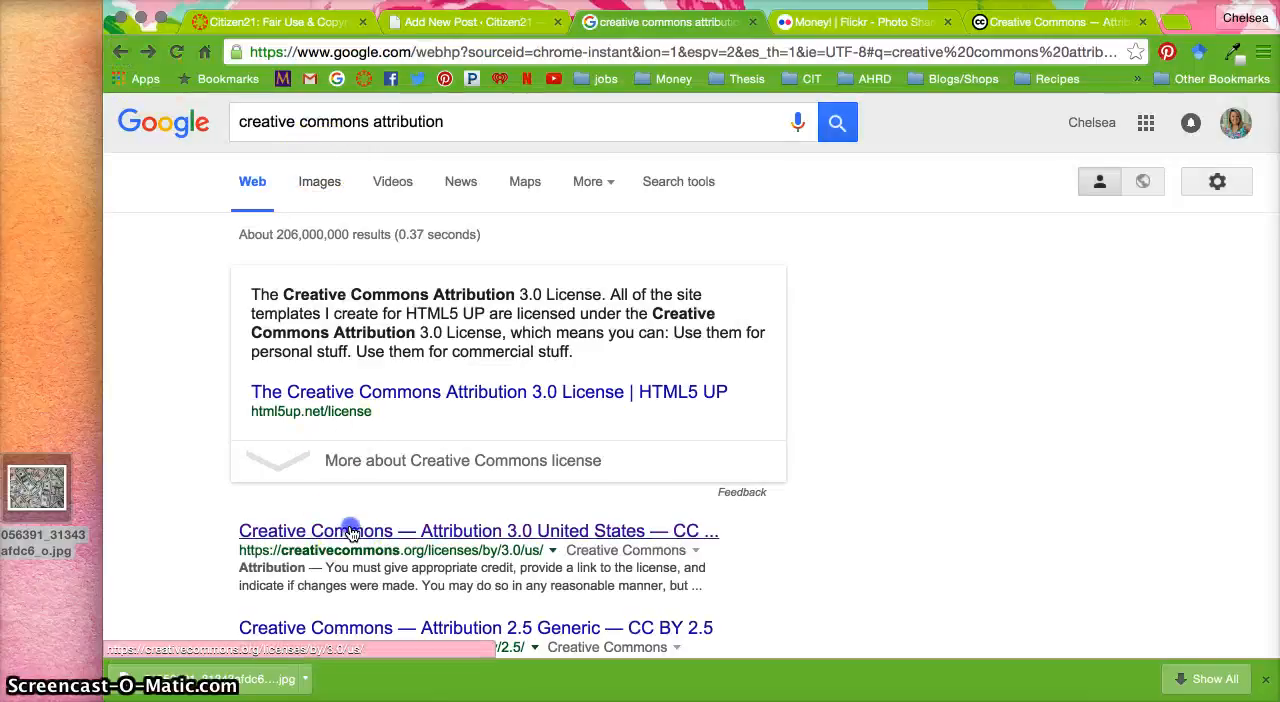
left_click(350, 530)
left_click(122, 54)
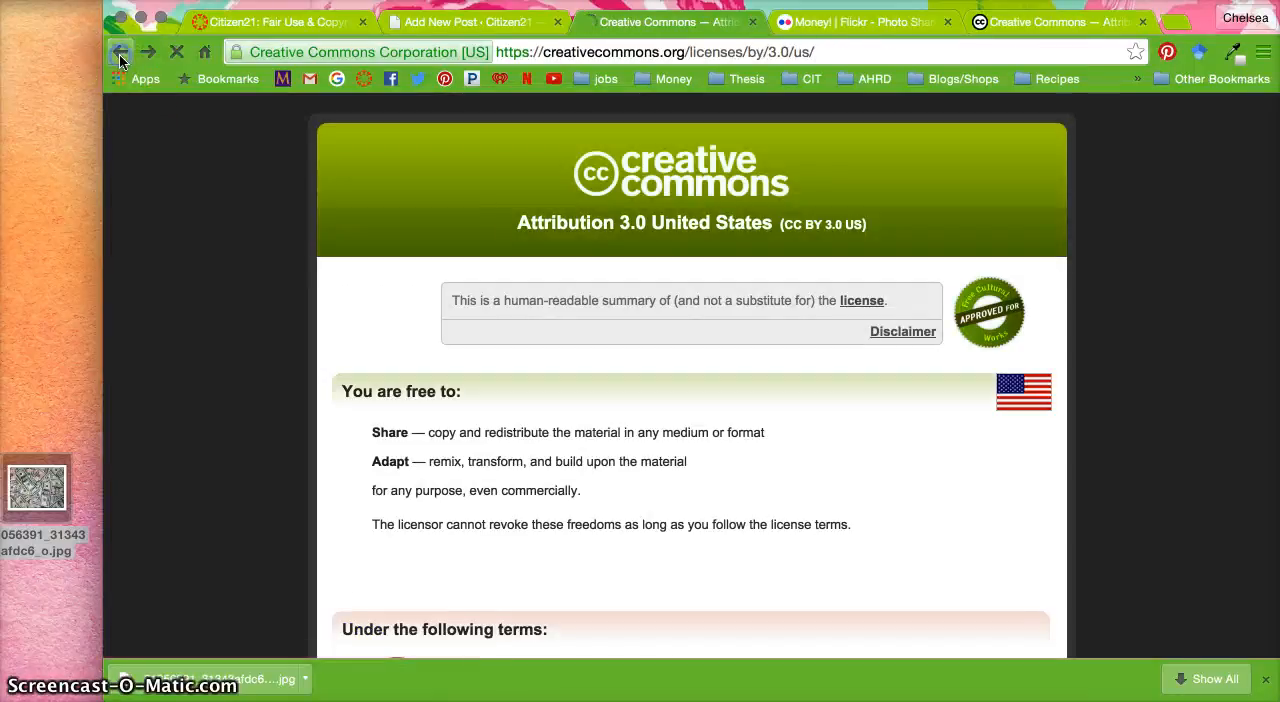
scroll(425, 320, "down", 5)
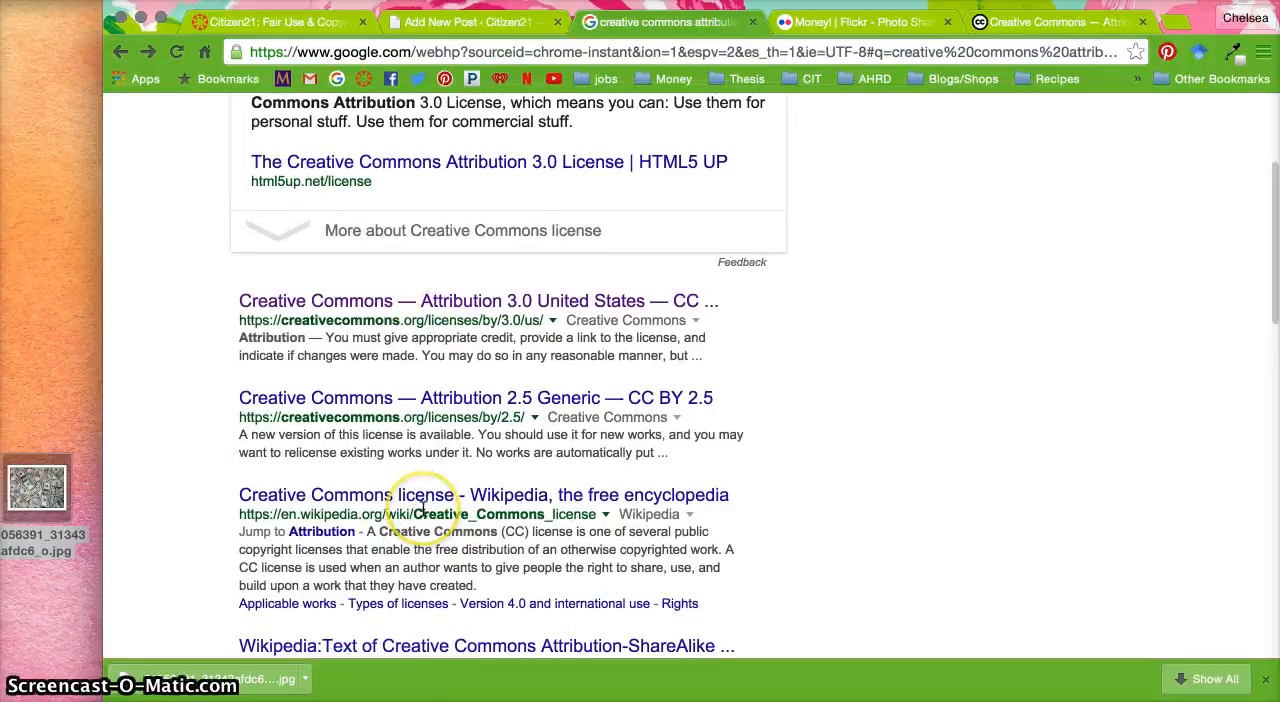
scroll(422, 505, "up", 5)
Search Google for "creative commons attribution page" and open the Best practices for attribution wiki page
left_click(451, 123)
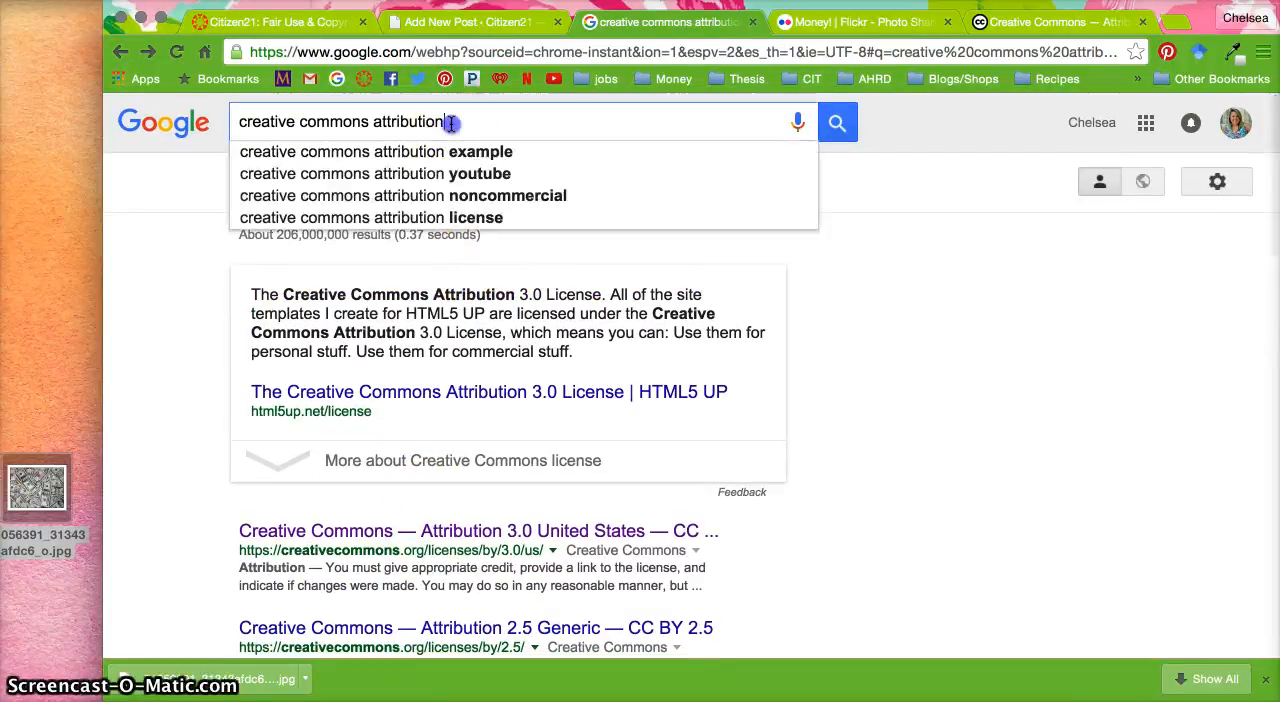
type("page")
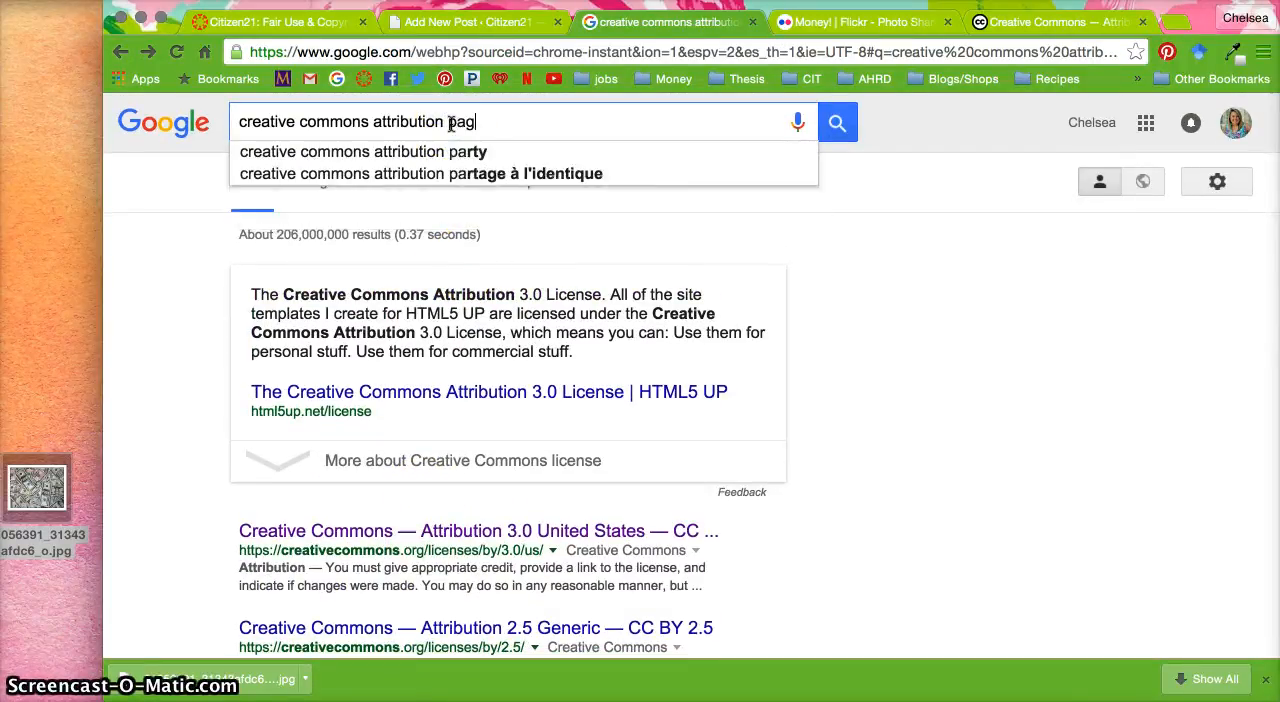
key("Return")
left_click(430, 283)
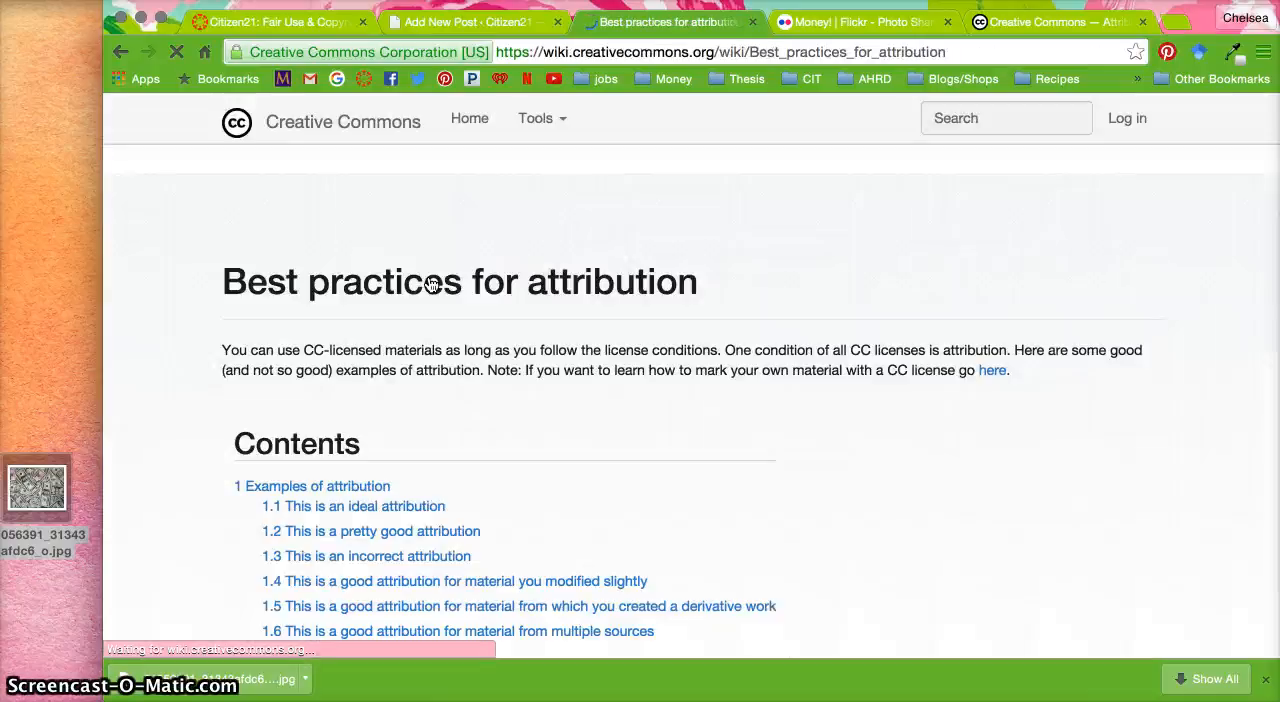
Examine the ideal attribution example under the cupcake photo on the Best practices for attribution page
left_click(700, 294)
scroll(873, 343, "down", 2)
scroll(873, 343, "down", 6)
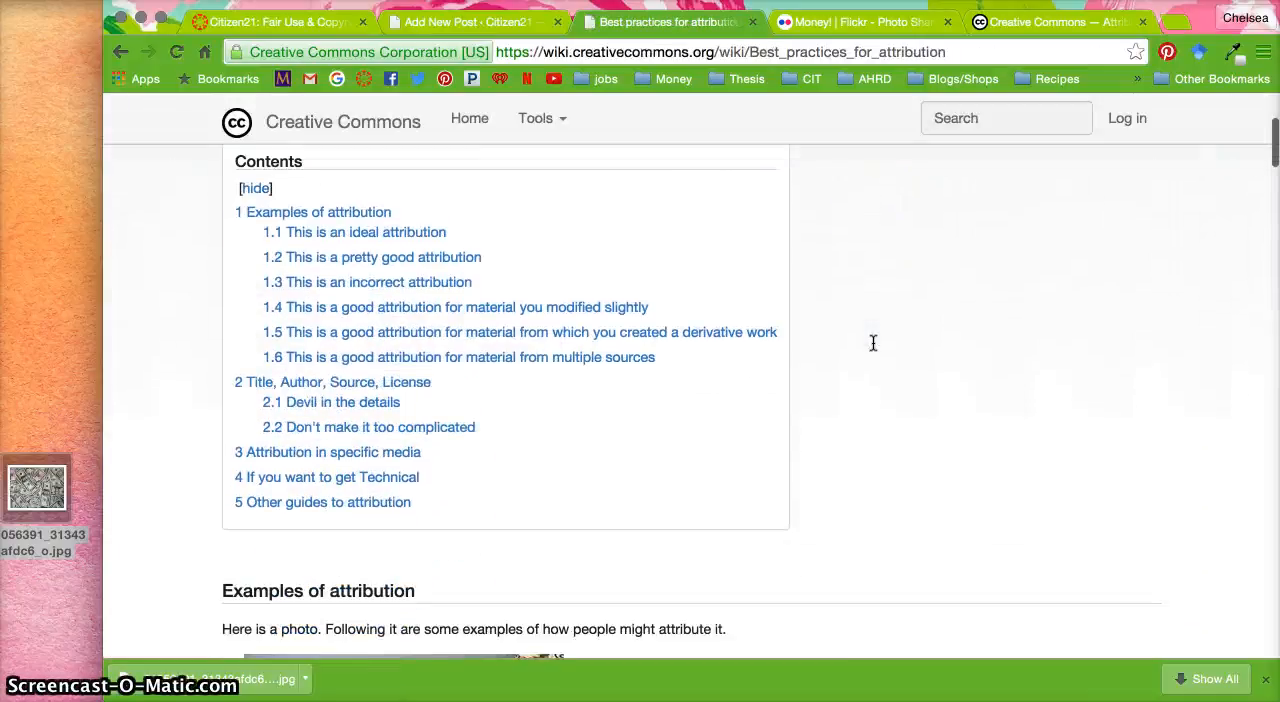
left_click(325, 519)
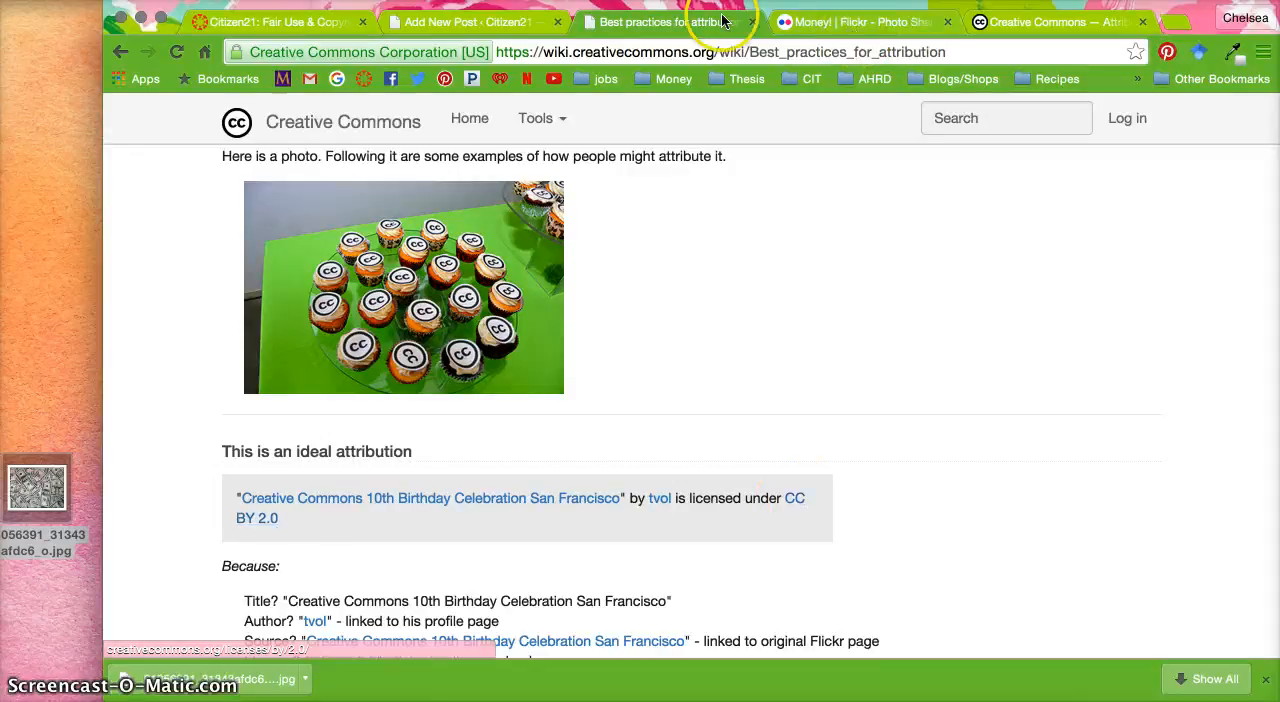
Enter the title "Money!" in quotation marks below the photo in the post and copy the web address of its Flickr page
left_click(462, 21)
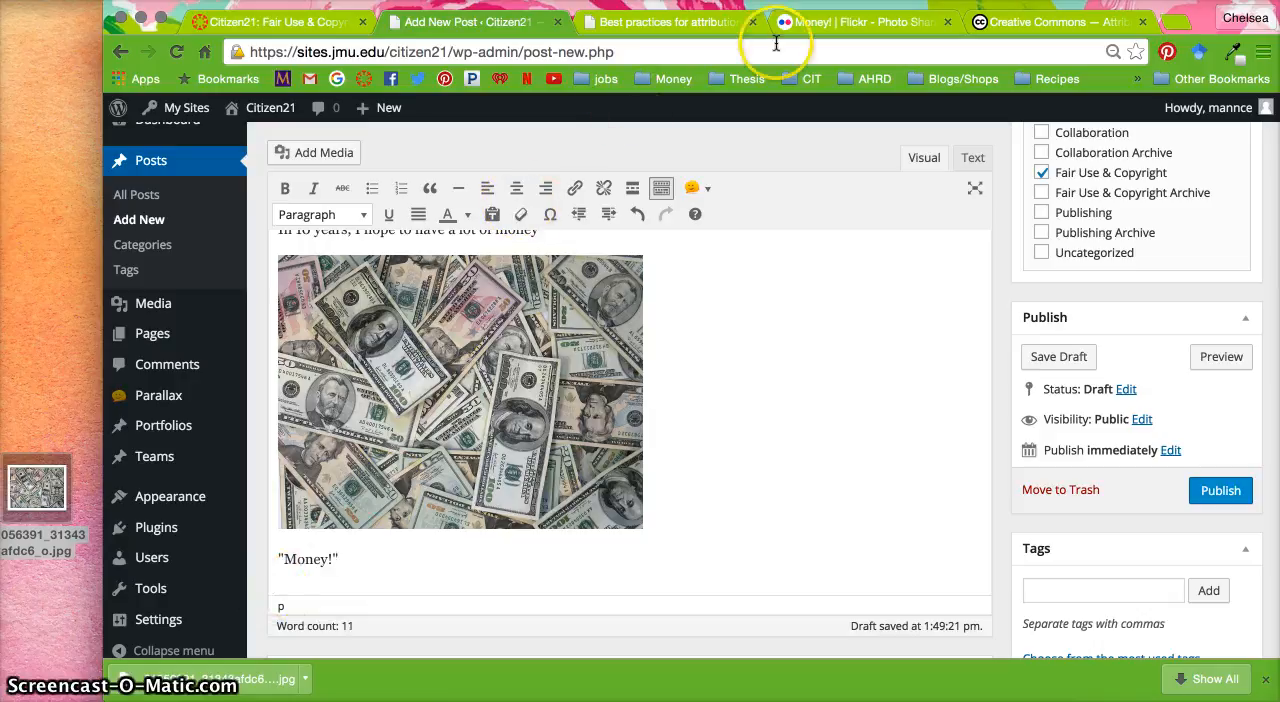
left_click(811, 28)
left_click(600, 52)
key("super+c")
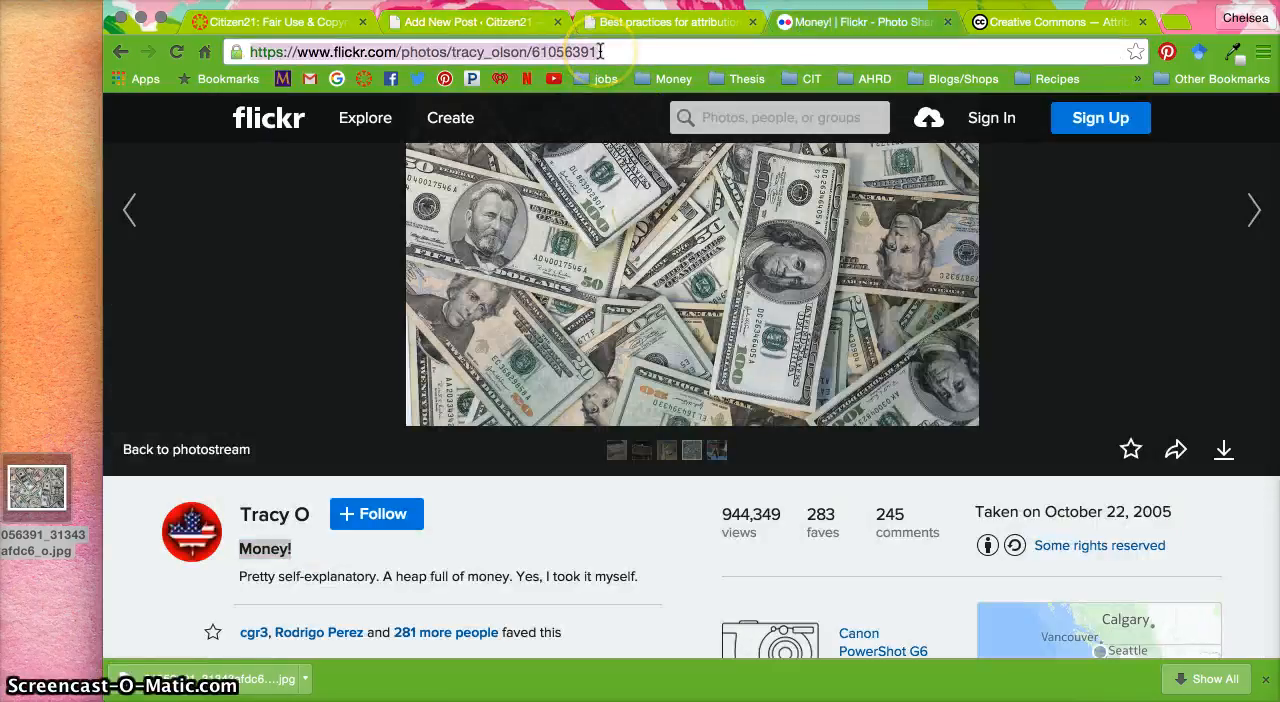
Link the word Money! in the credit line to the copied Flickr photo address, set to open in a new window/tab
left_click(478, 21)
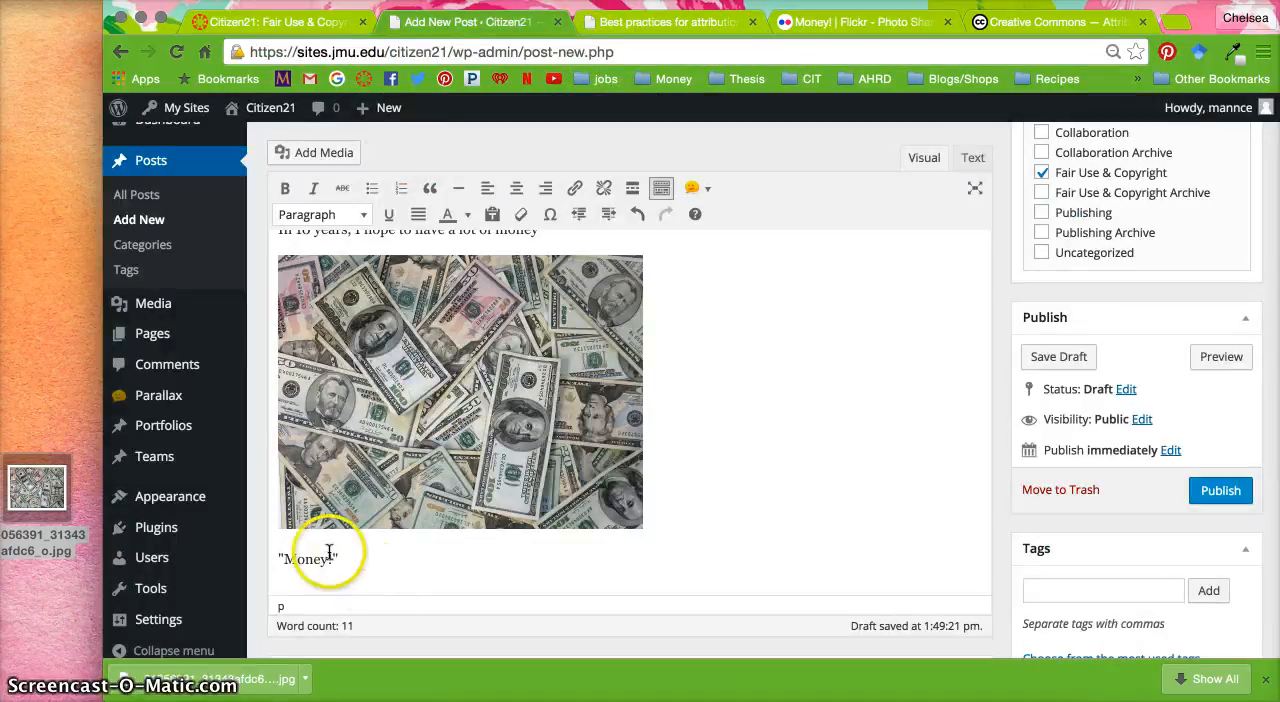
left_click_drag(336, 558, 304, 558)
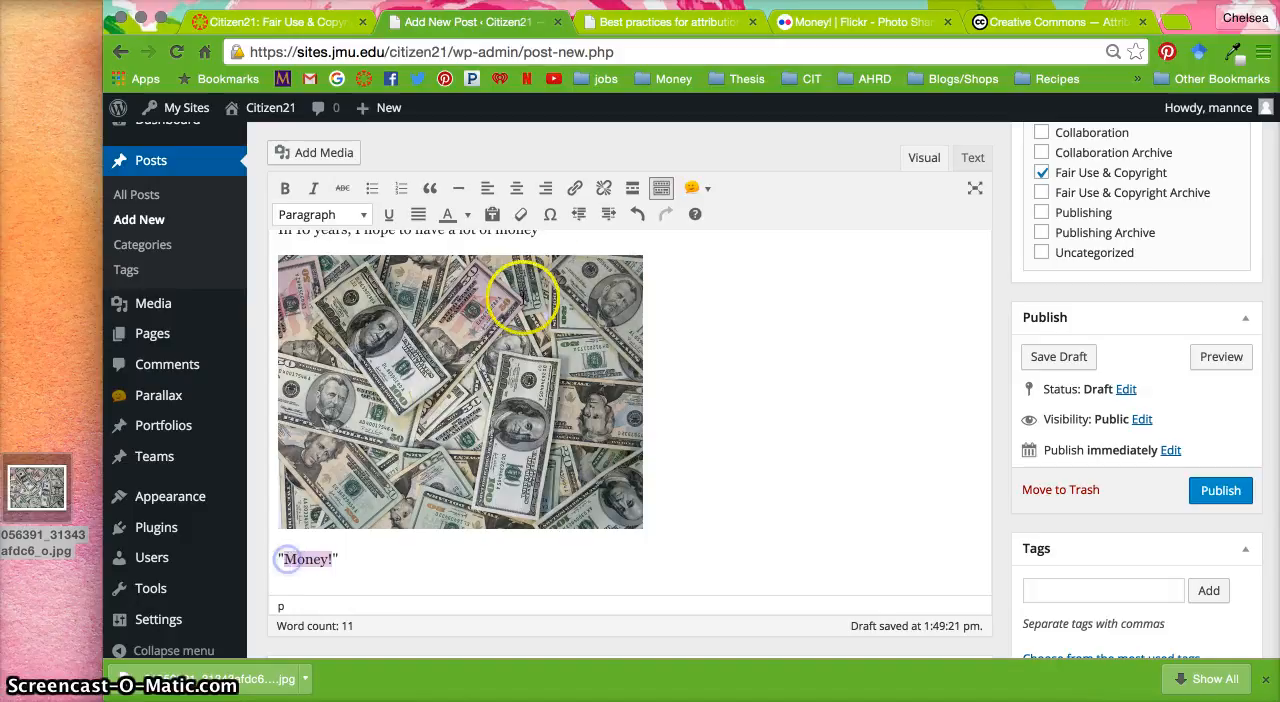
left_click(573, 189)
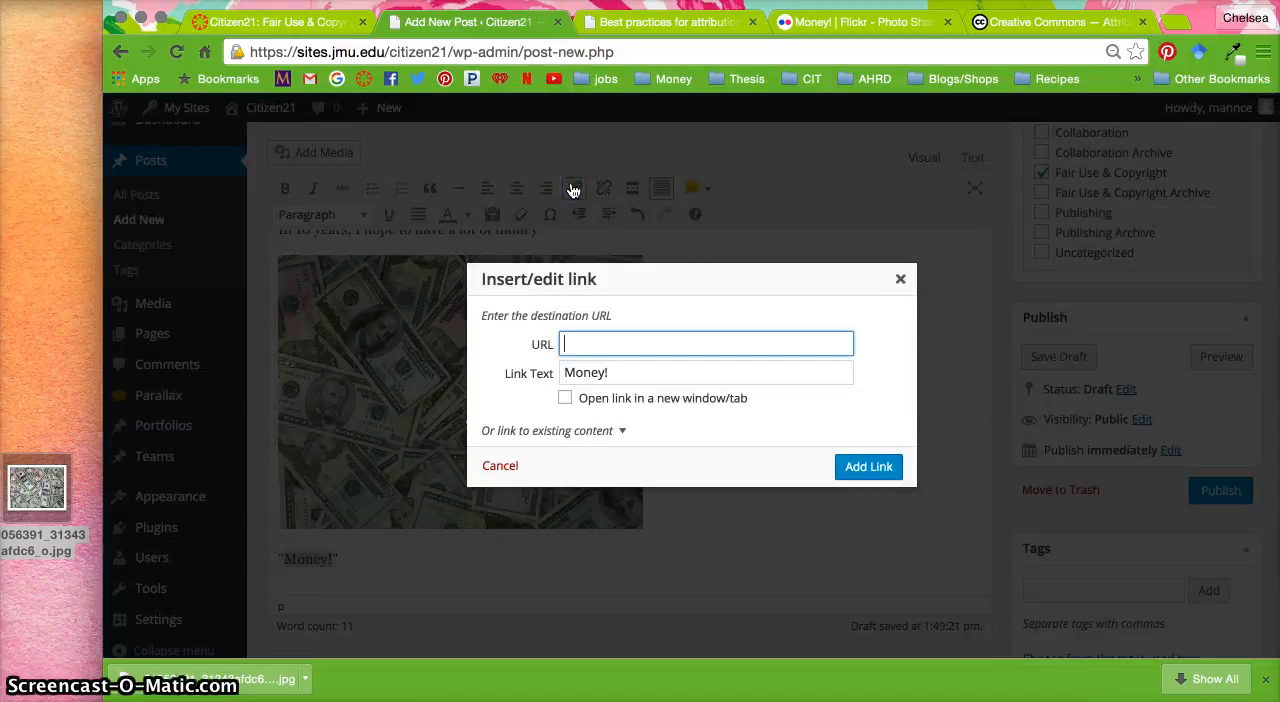
key("super+v")
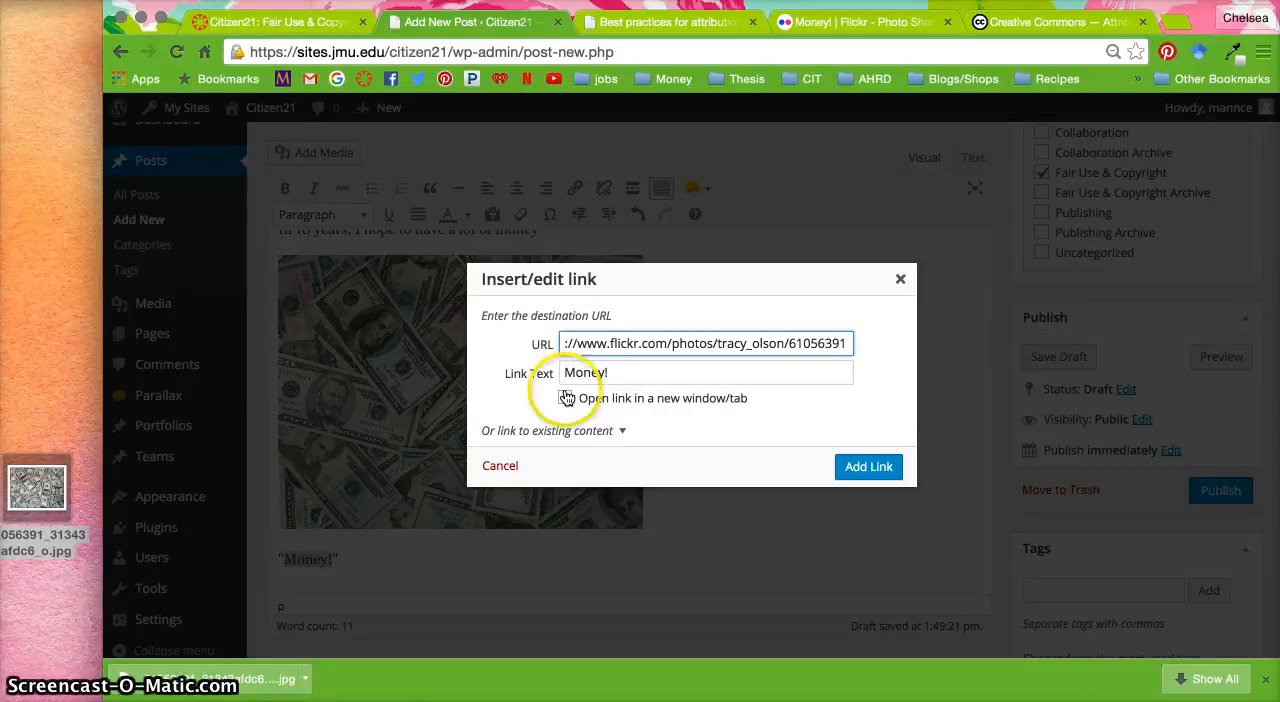
left_click(565, 397)
left_click(868, 466)
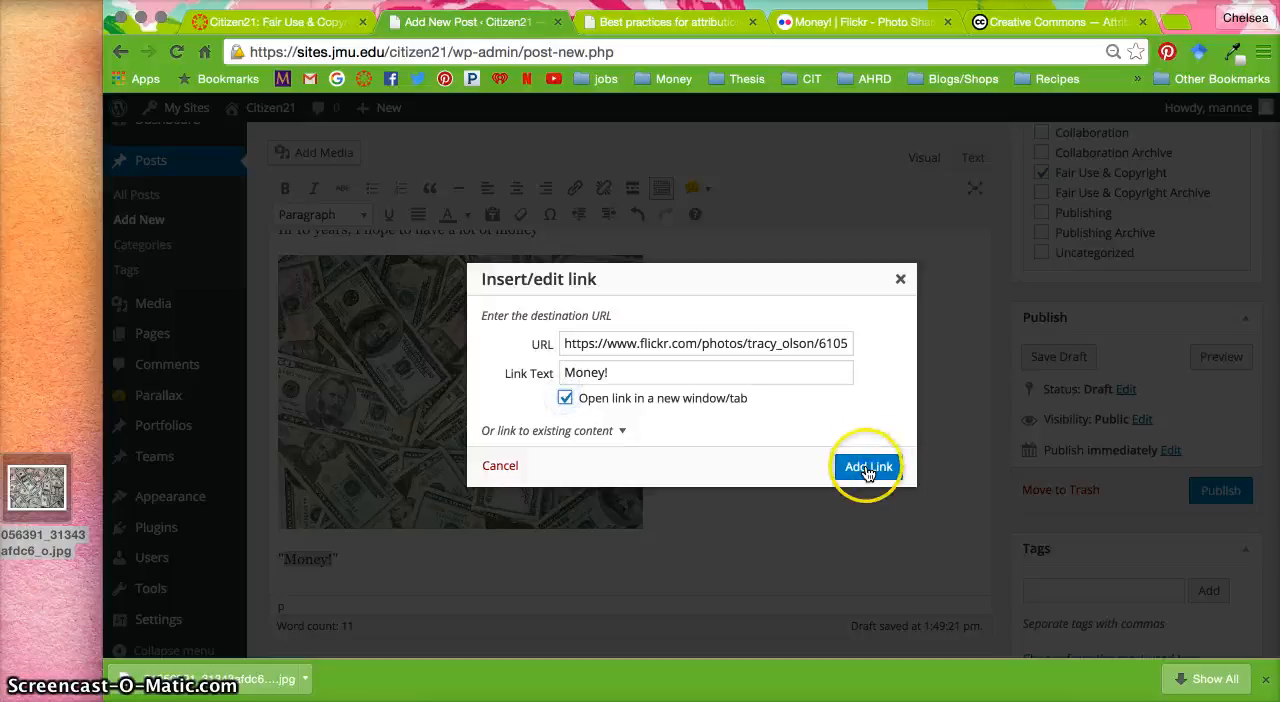
left_click(868, 466)
Add "by" and the photographer's name after the linked title, and copy the address of the photographer's Flickr profile
left_click(447, 555)
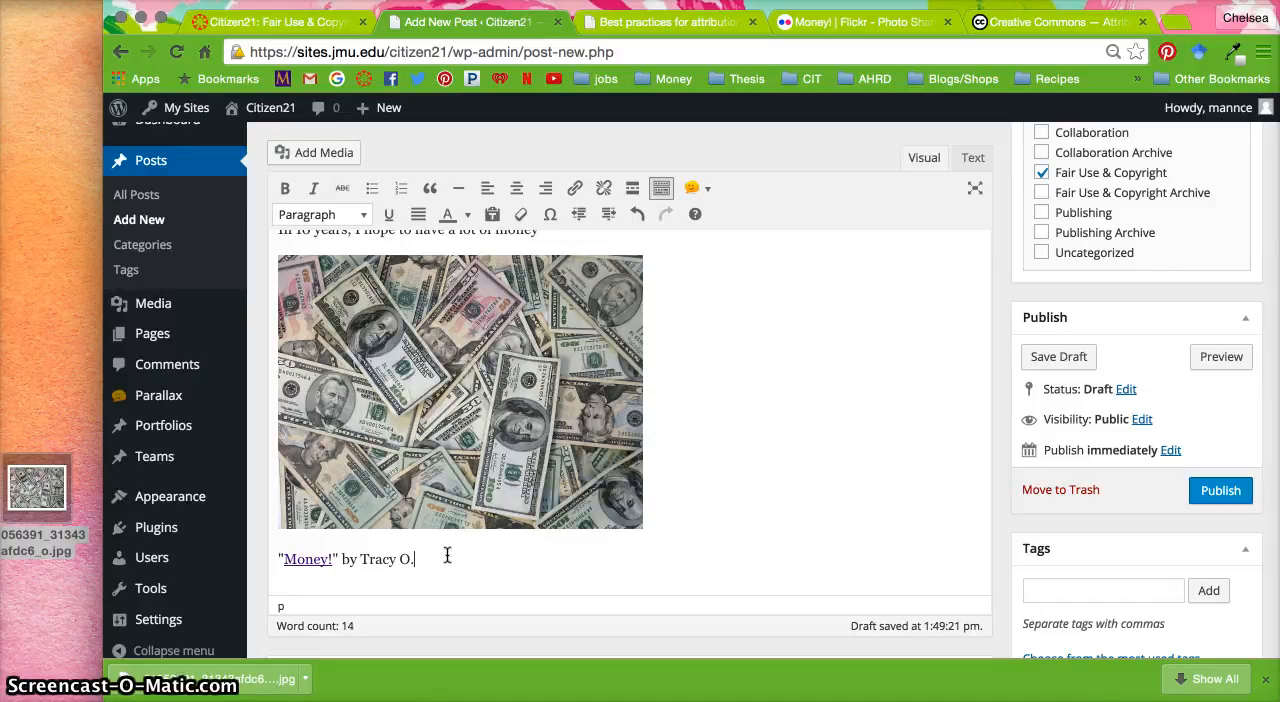
left_click(632, 24)
left_click(868, 22)
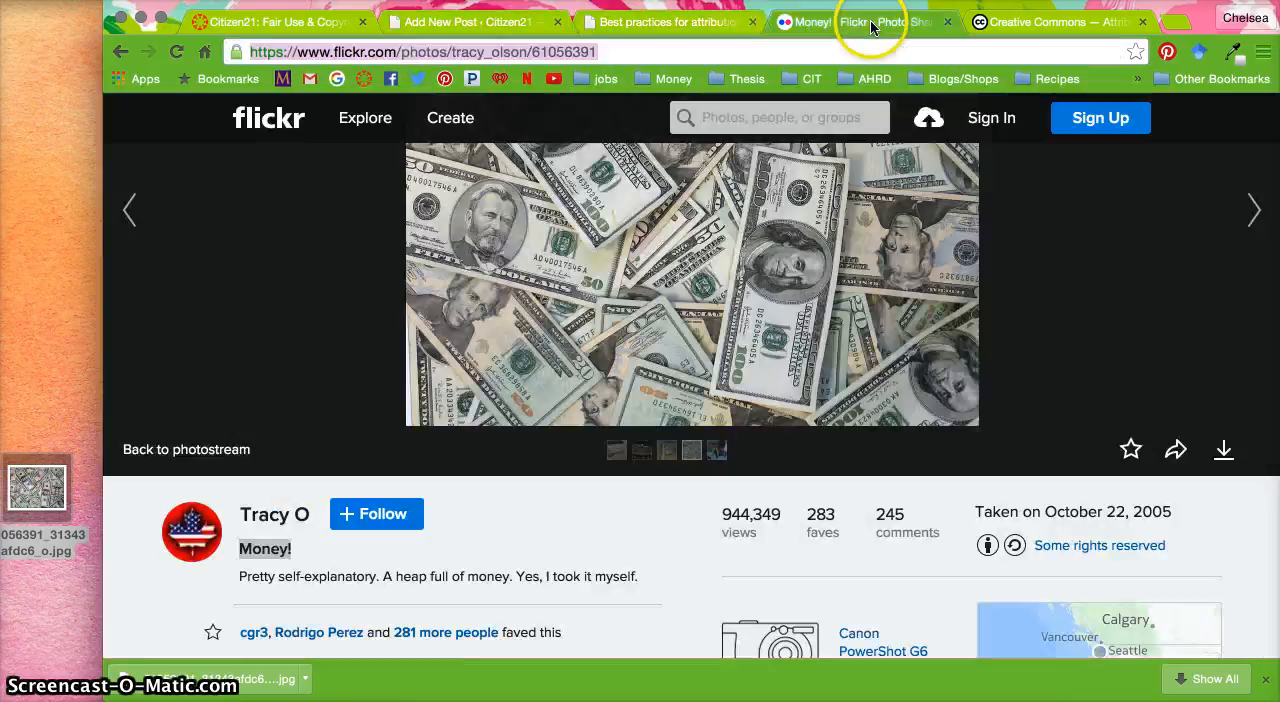
left_click(278, 516)
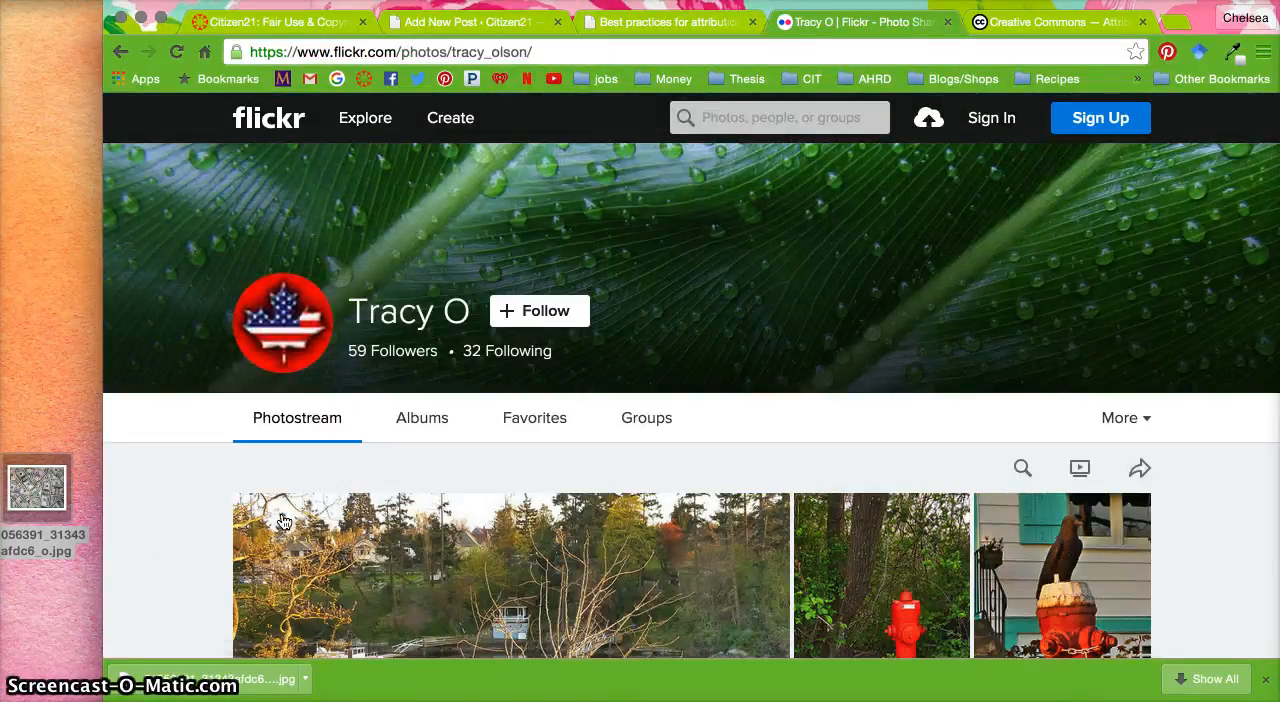
left_click(508, 52)
key("ctrl+c")
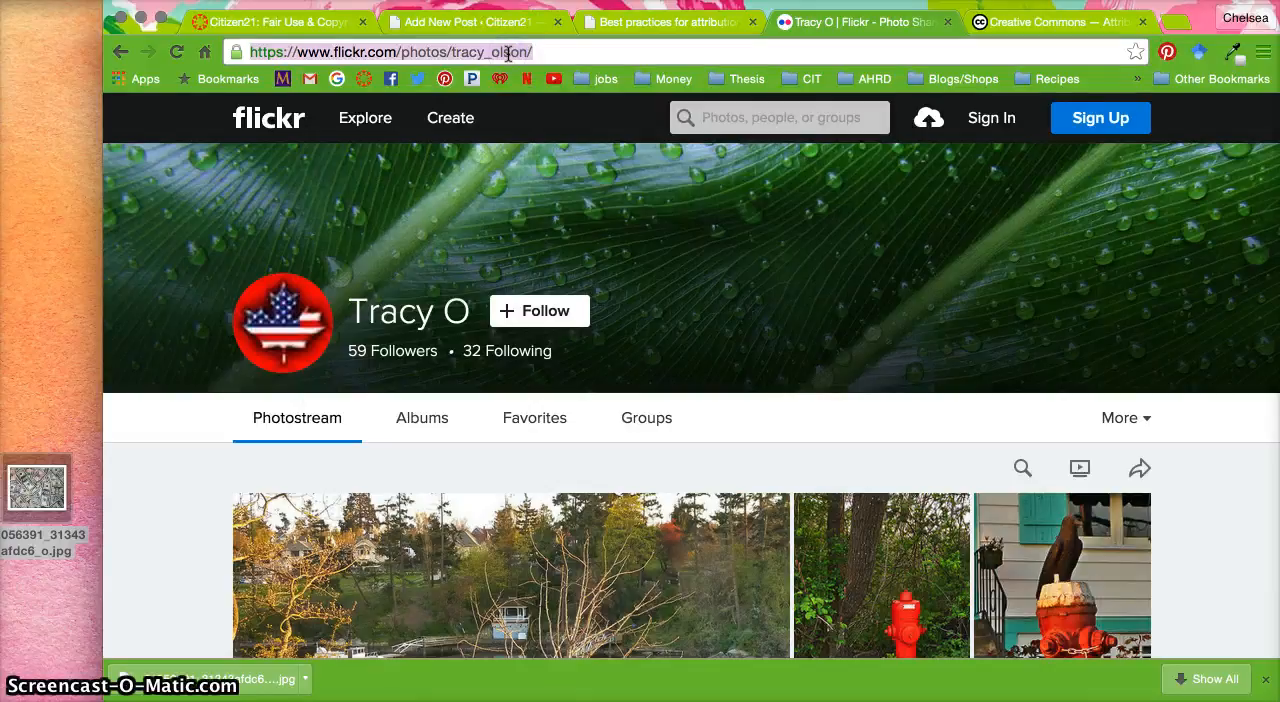
Link the photographer's name in the post's credit line to the copied Flickr profile address, set to open in a new window/tab
left_click(640, 22)
left_click(434, 25)
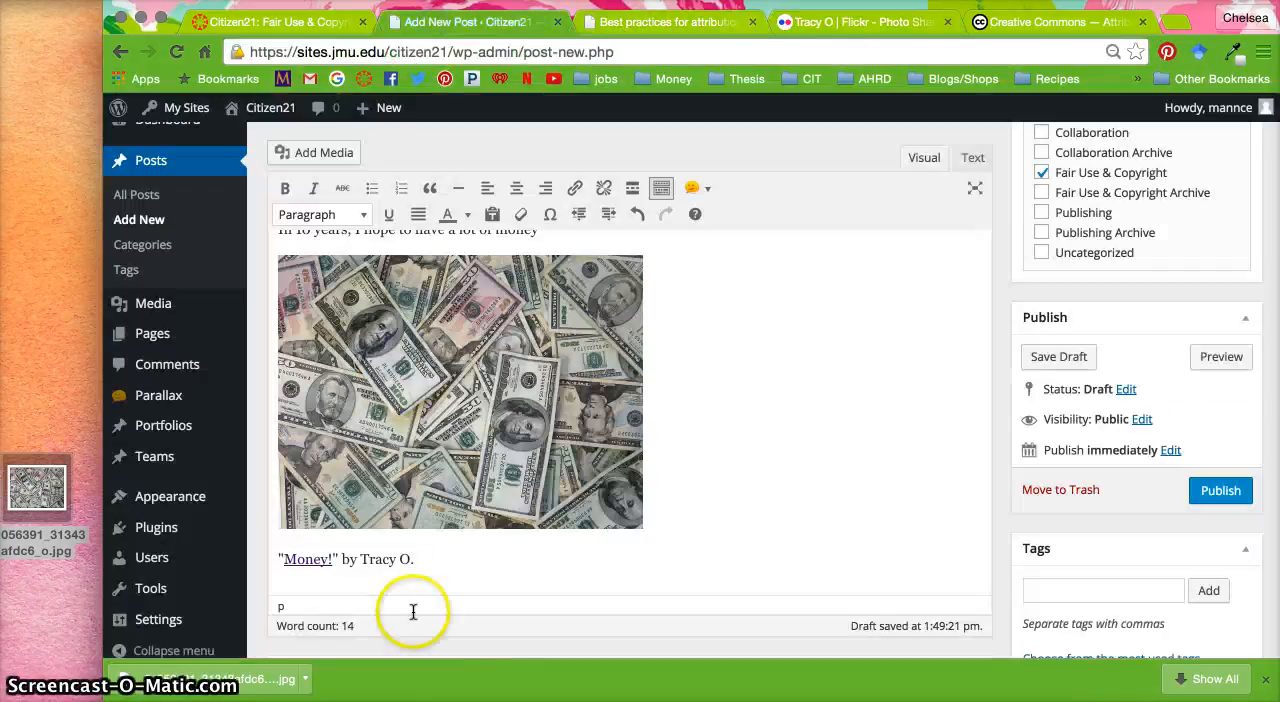
left_click(412, 559)
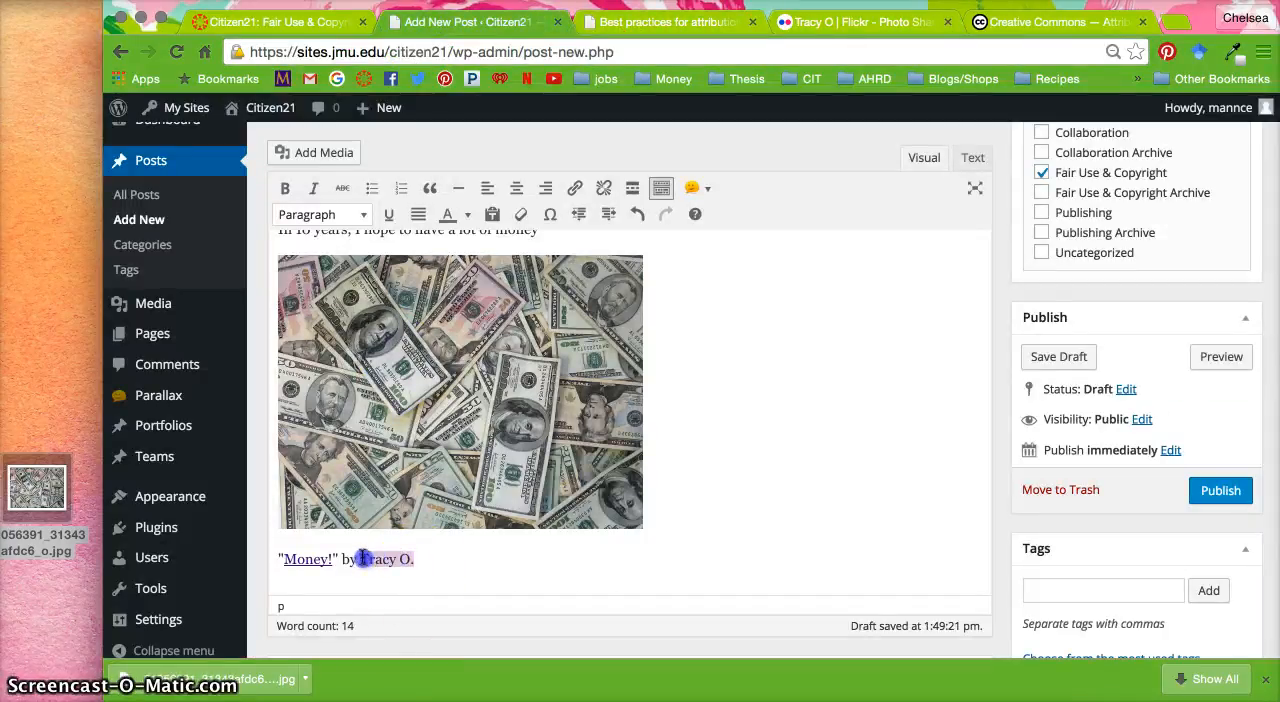
left_click(575, 188)
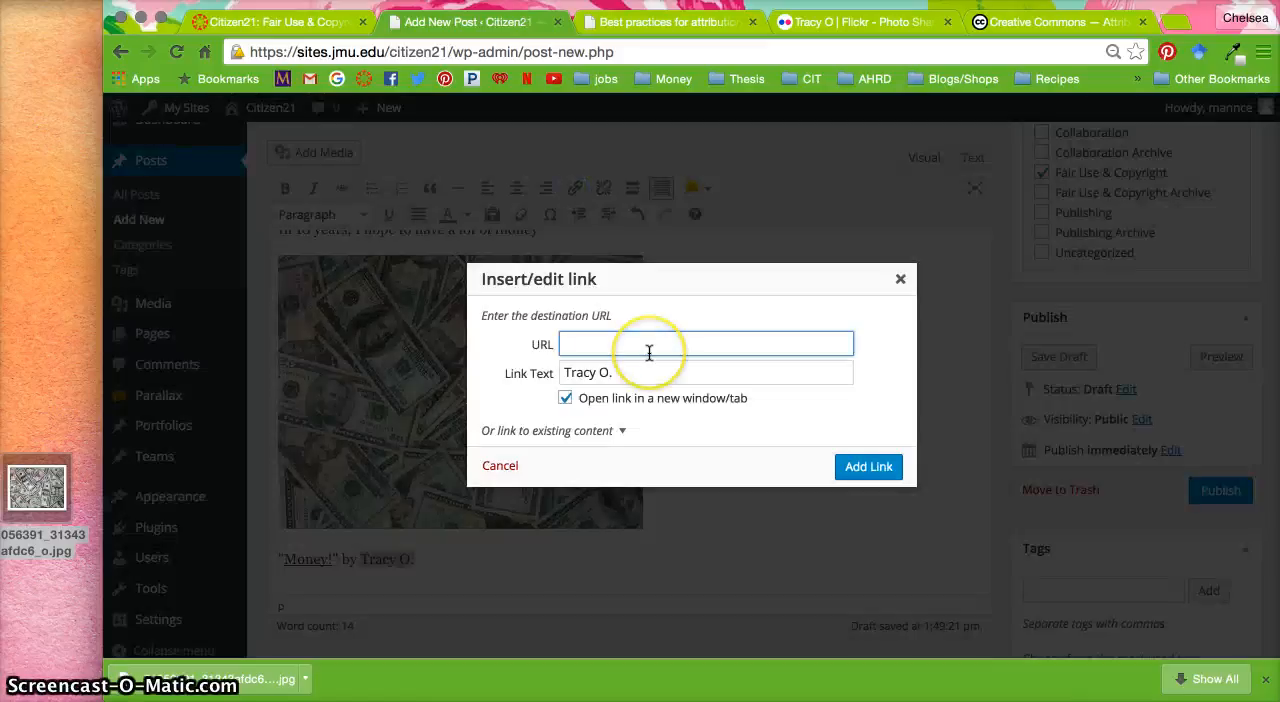
key("ctrl+v")
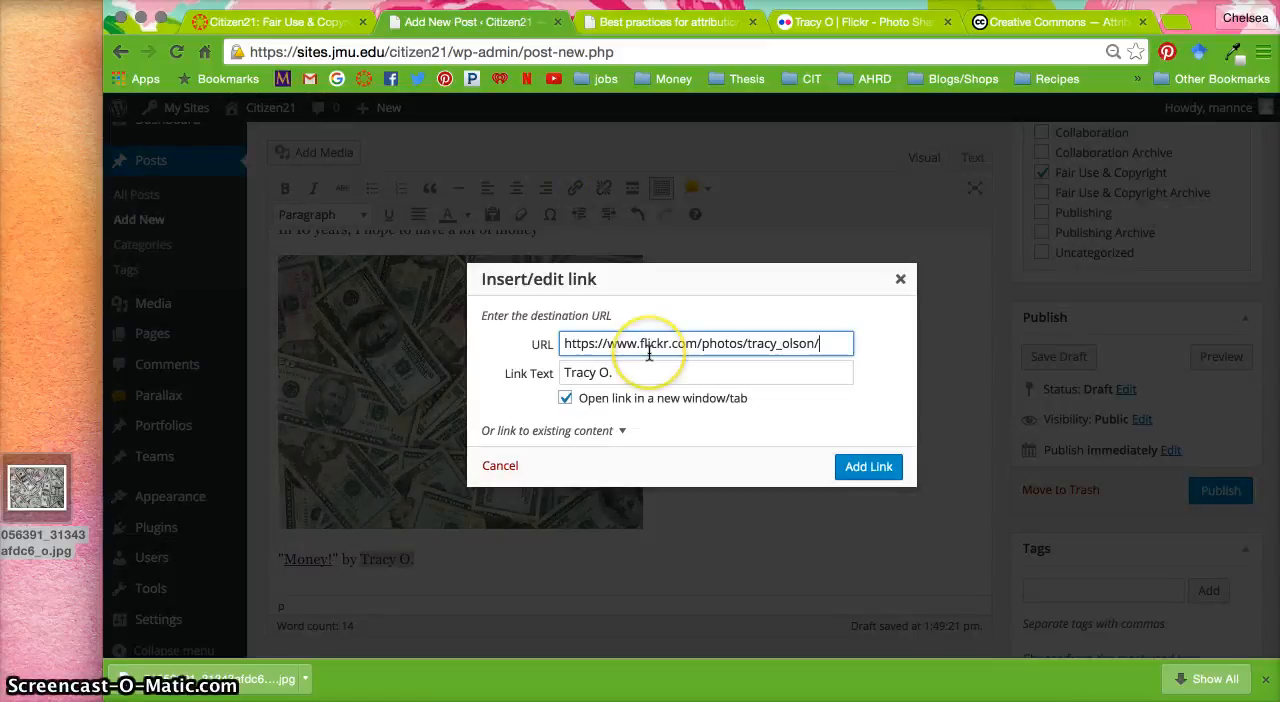
left_click(857, 470)
Add "is licensed by" after the photographer's name, consulting the ideal attribution example on the Best practices for attribution page
left_click(515, 569)
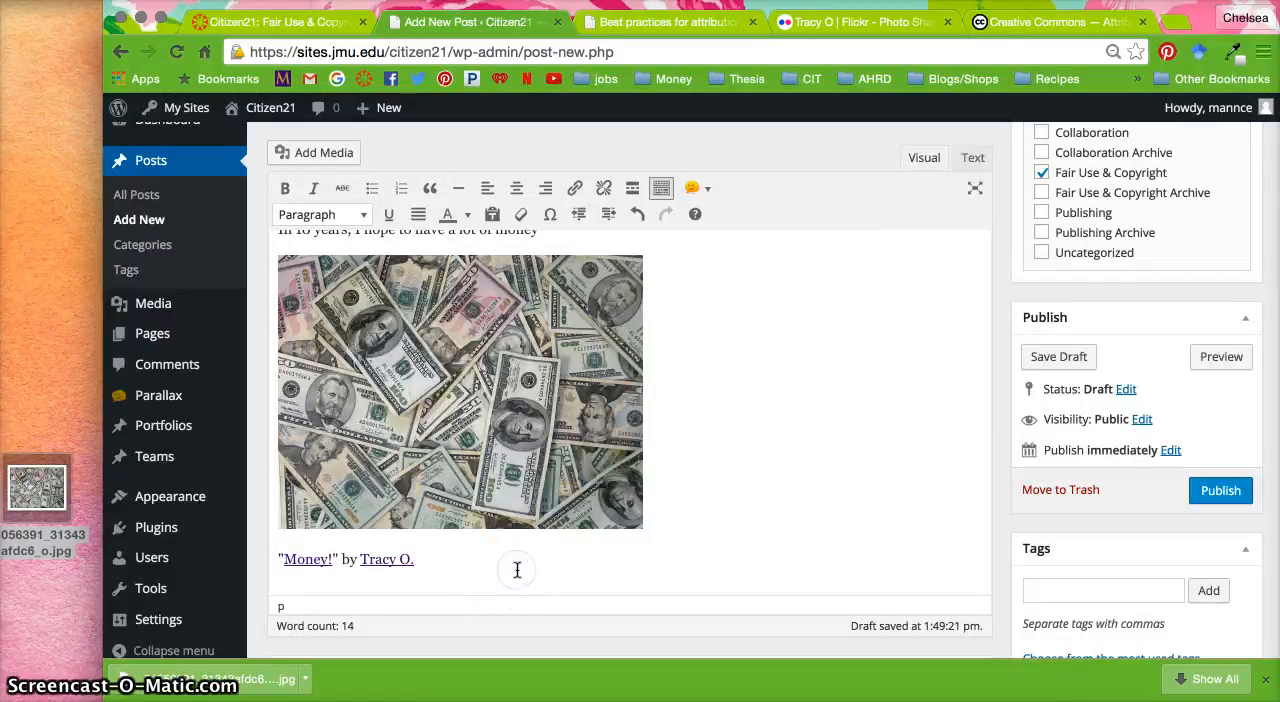
left_click(680, 28)
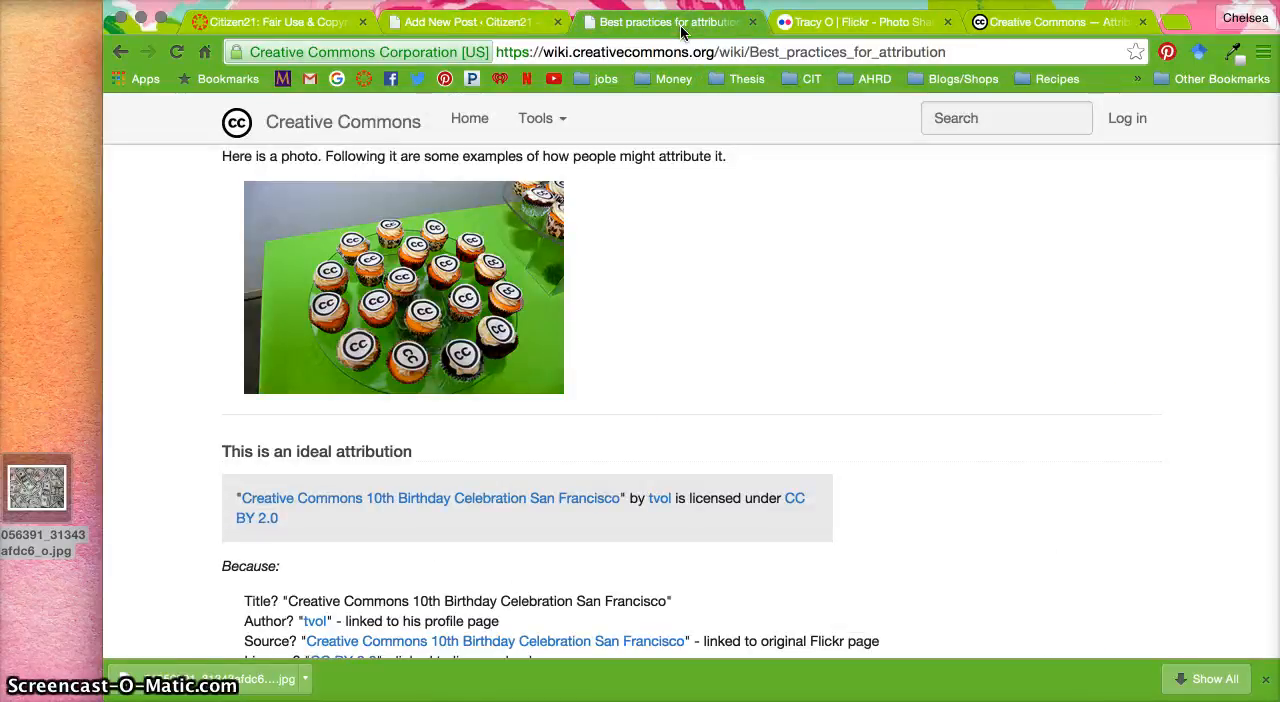
left_click(455, 29)
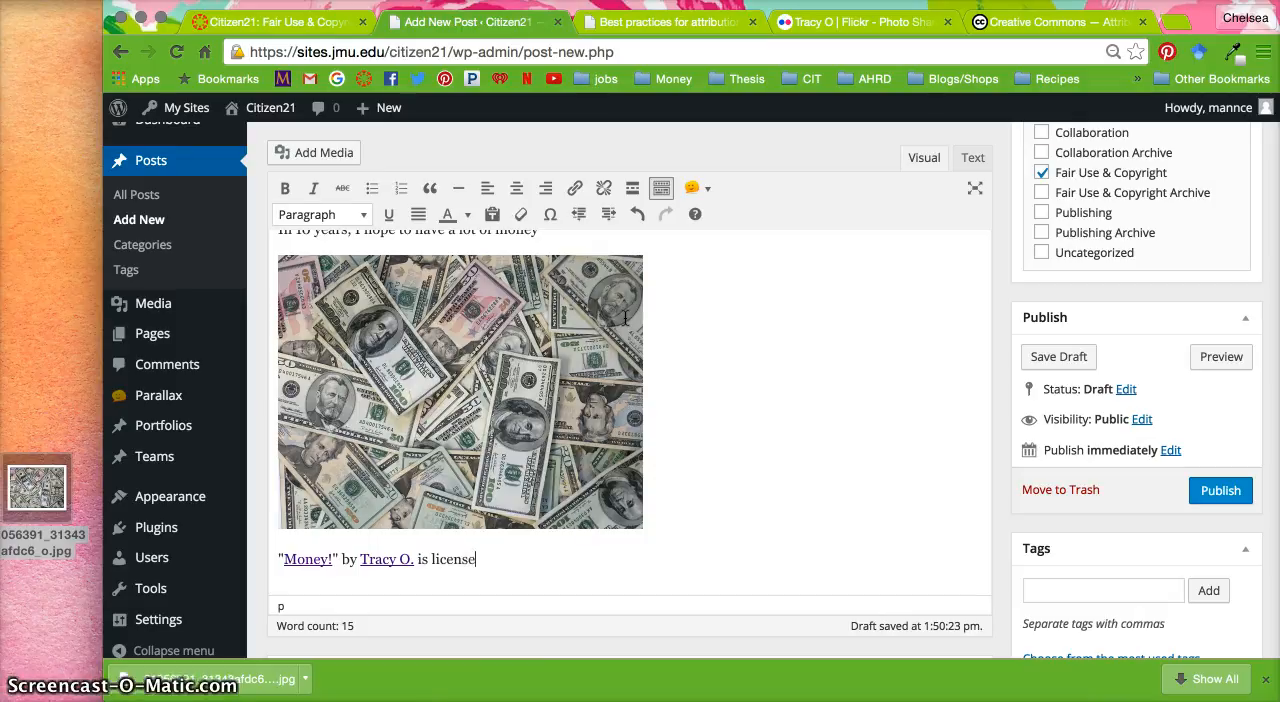
Look up the Money! photo's Creative Commons license through its Flickr page and add "CC by SA-2.0" to the credit line
left_click(849, 22)
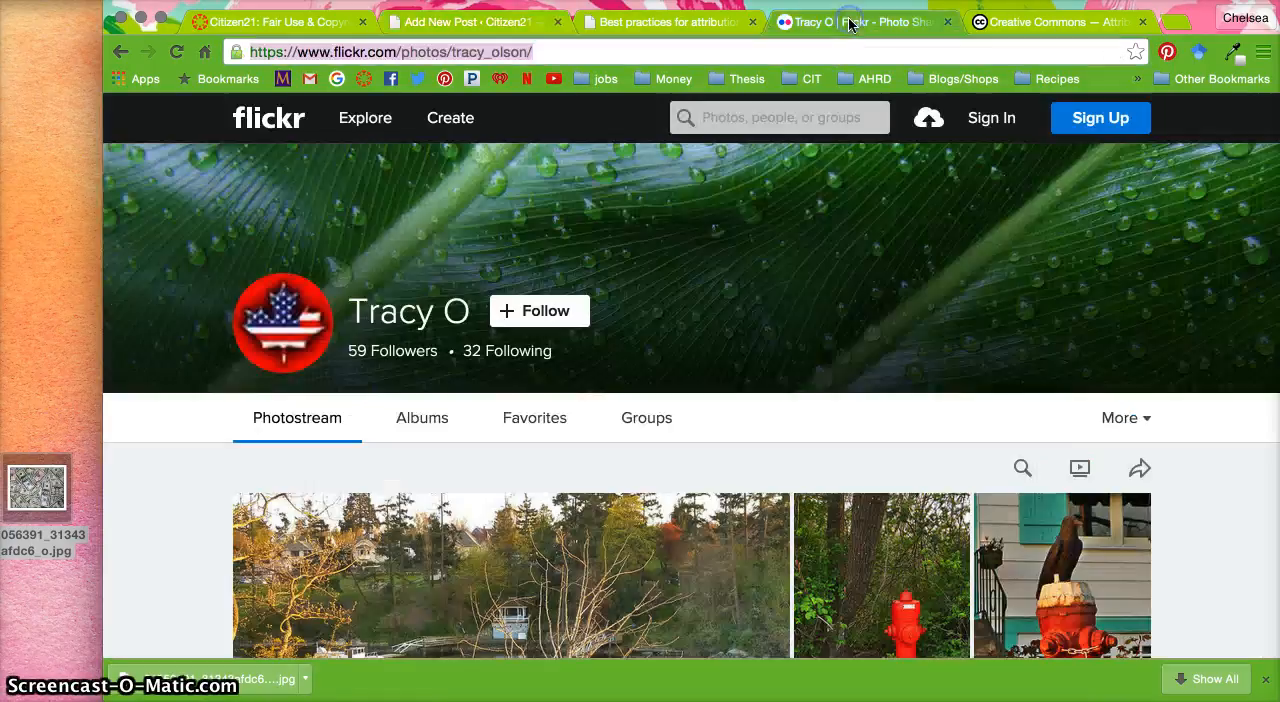
left_click(126, 58)
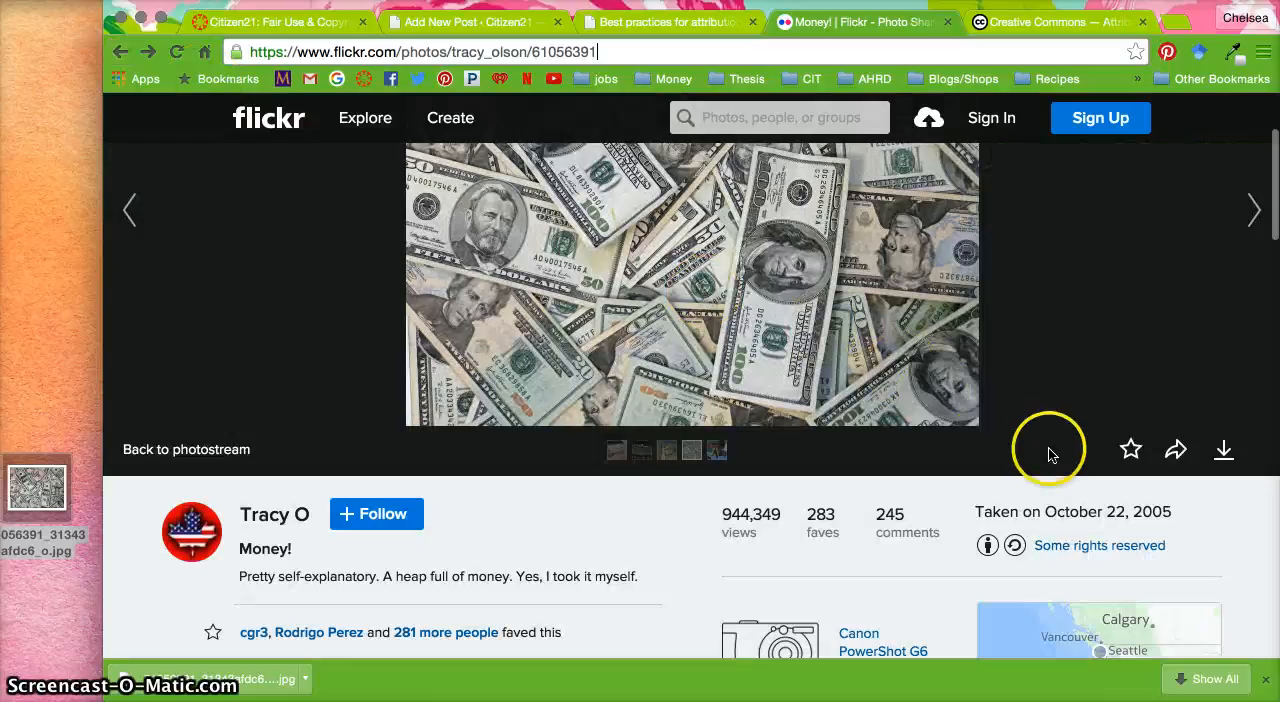
left_click(1063, 550)
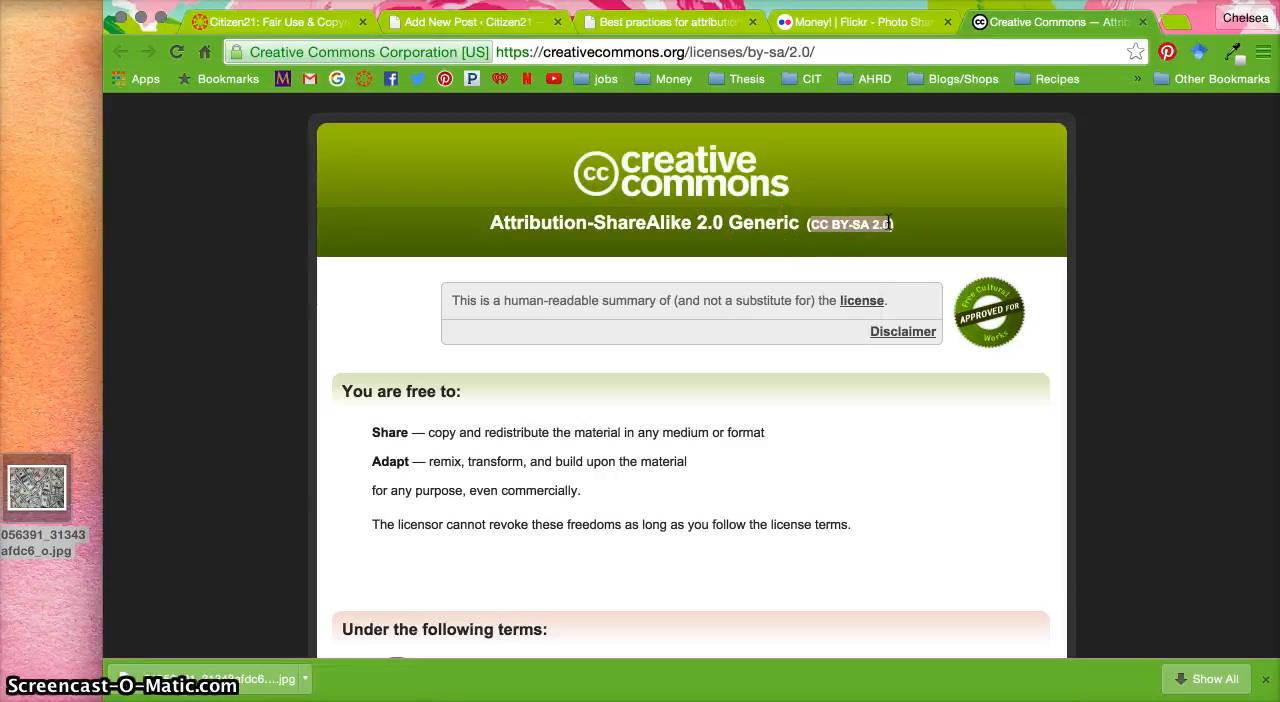
left_click(499, 27)
left_click(649, 535)
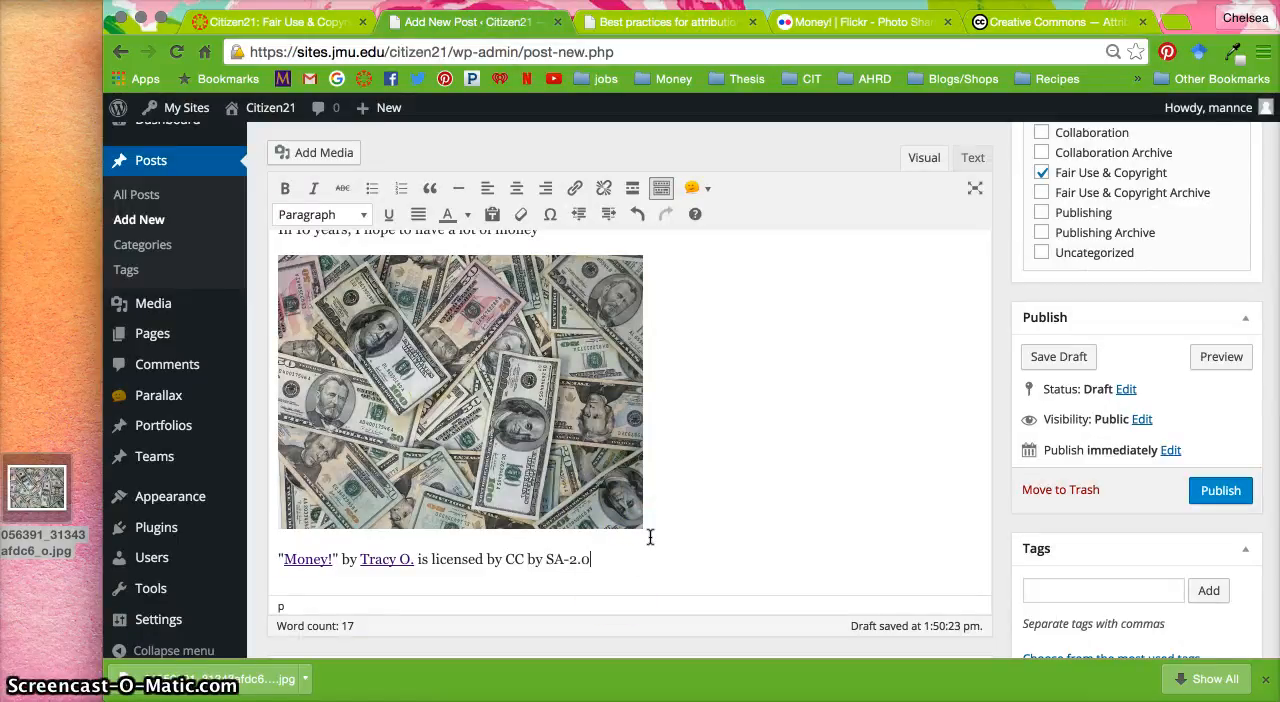
Check the license abbreviation on the Creative Commons page and change the credit line's license wording to "CC by-SA2.0"
left_click(1046, 22)
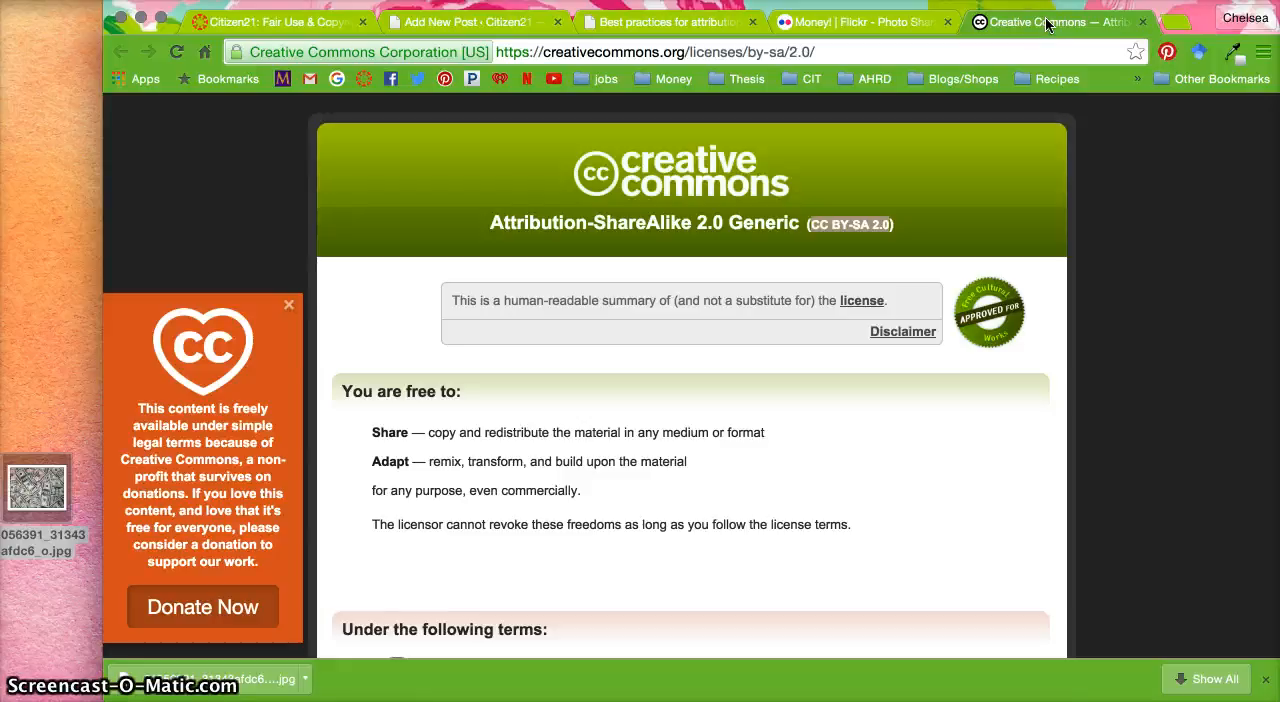
left_click(475, 22)
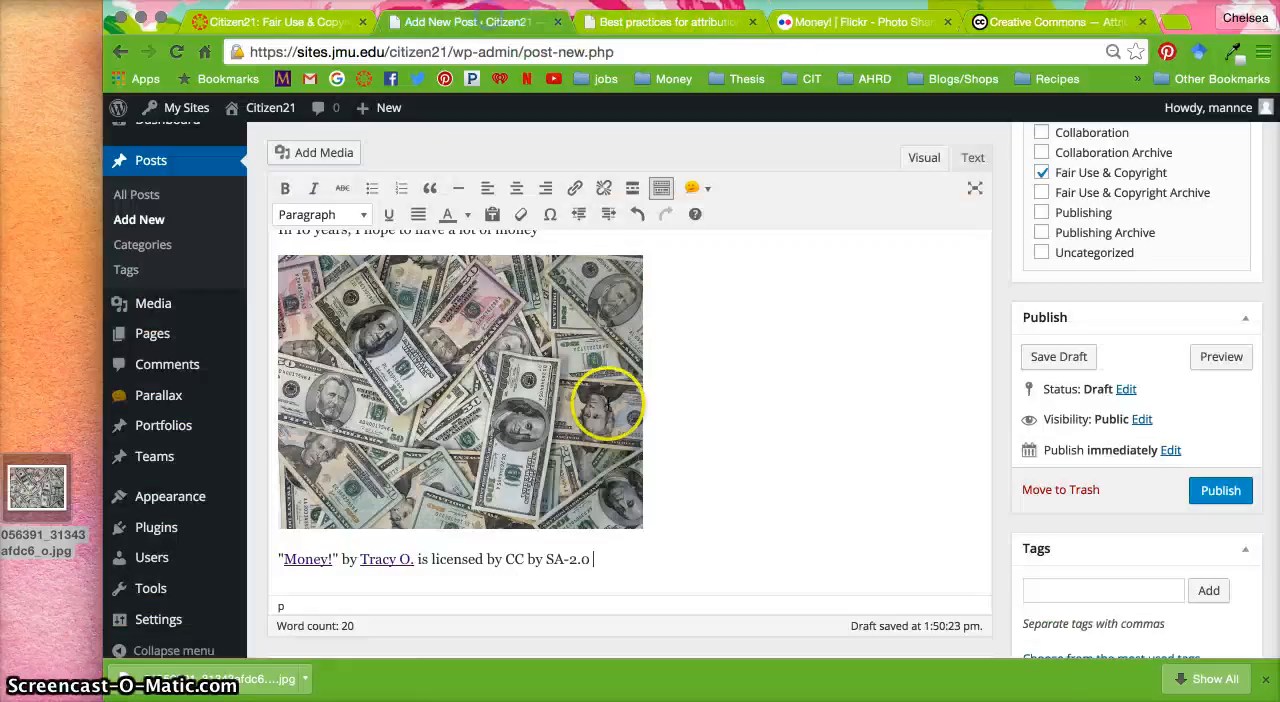
left_click(571, 559)
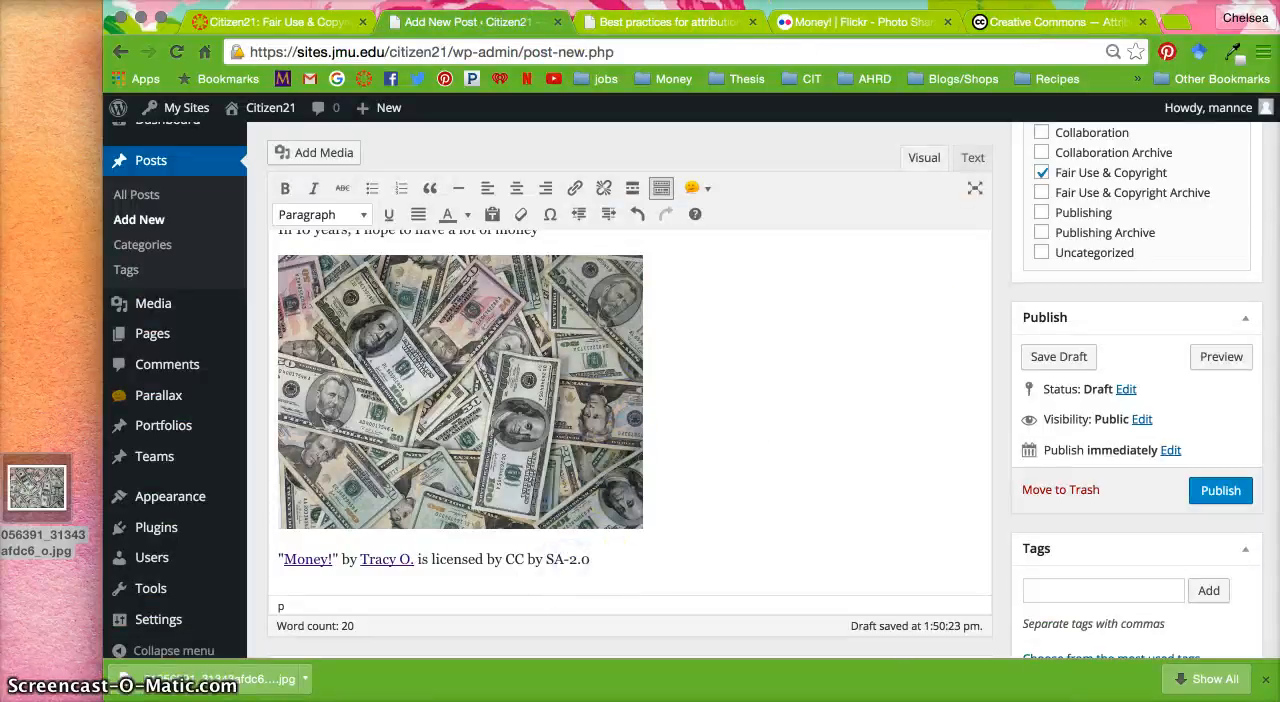
left_click(1043, 26)
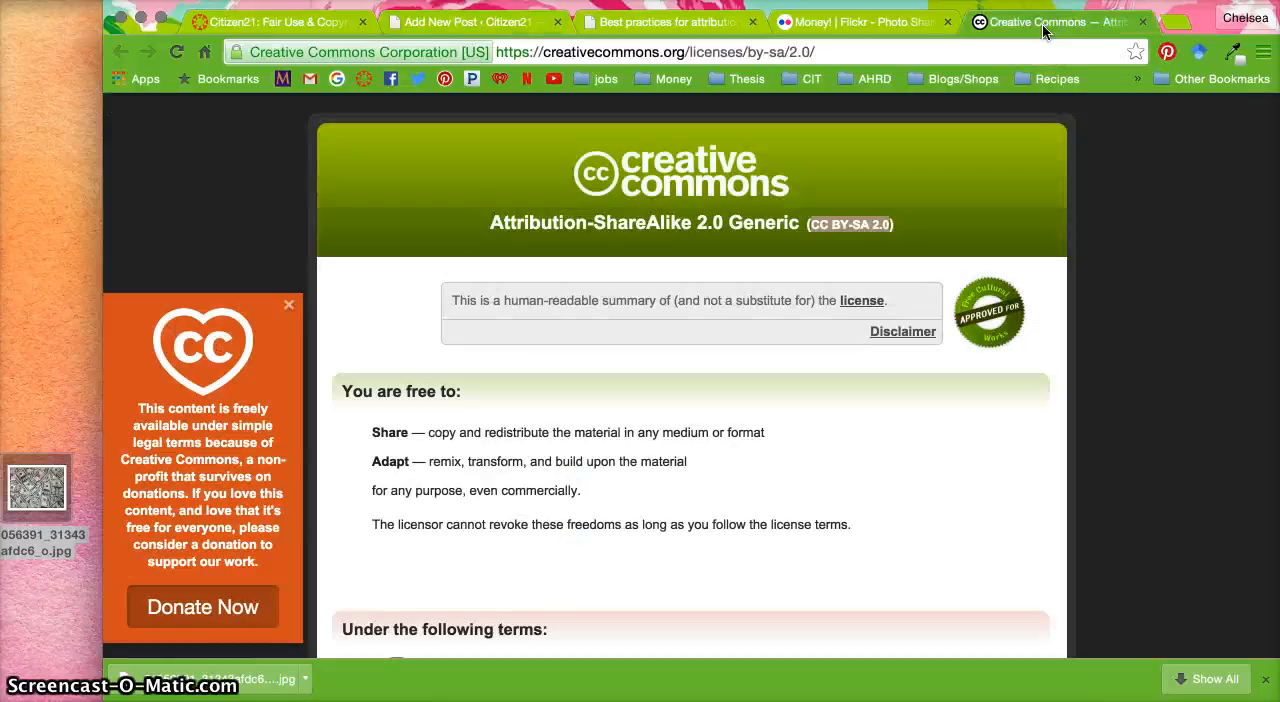
left_click(590, 12)
left_click(487, 26)
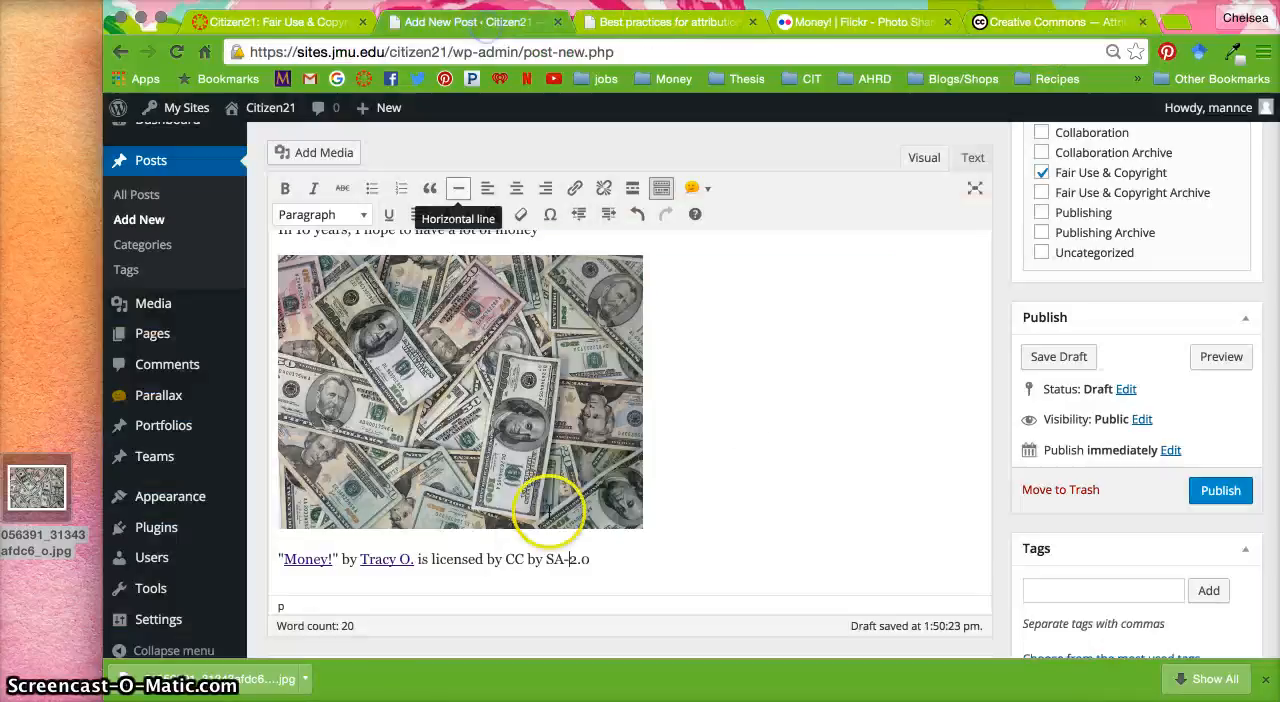
left_click(545, 560)
key("BackSpace")
type("-")
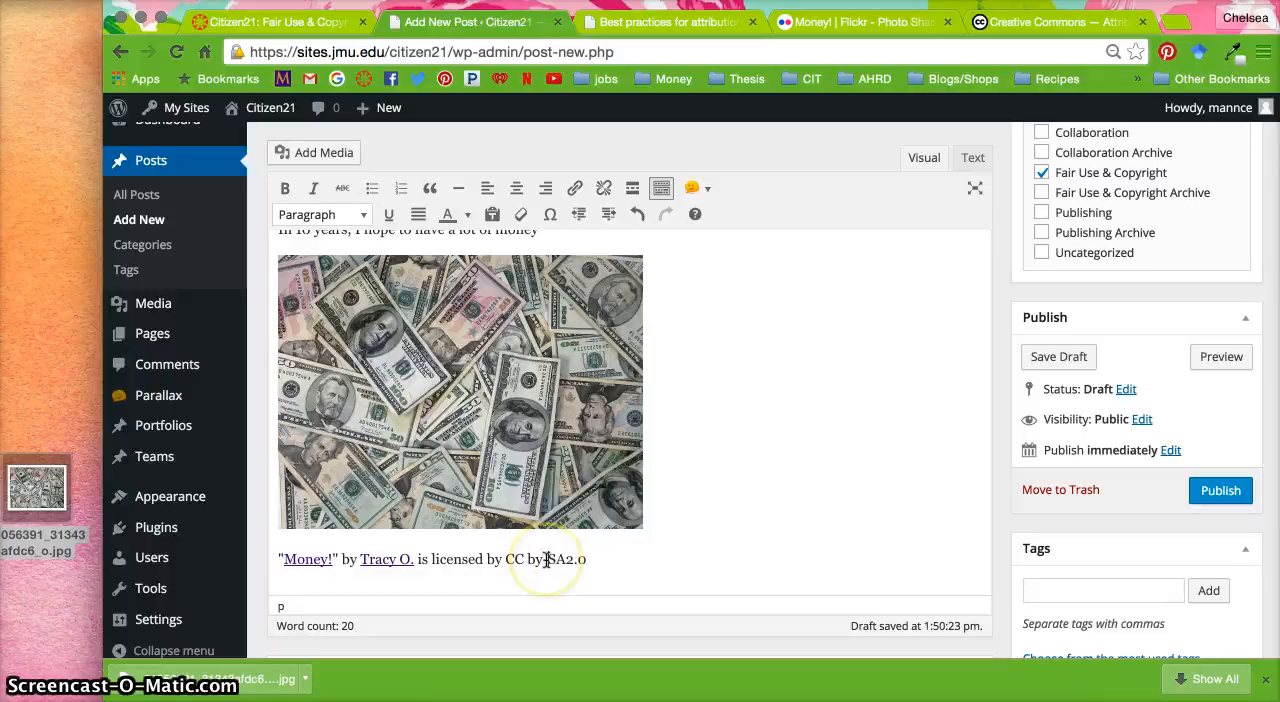
left_click(1069, 26)
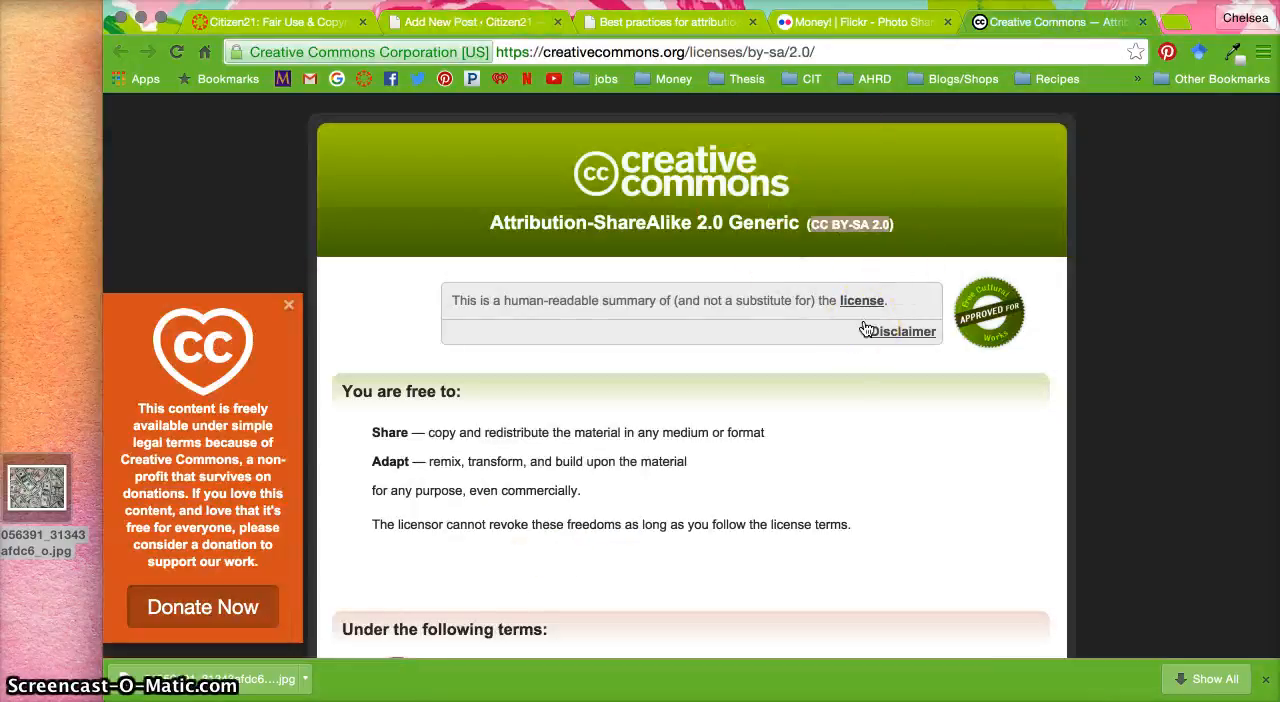
left_click(825, 58)
key("super+c")
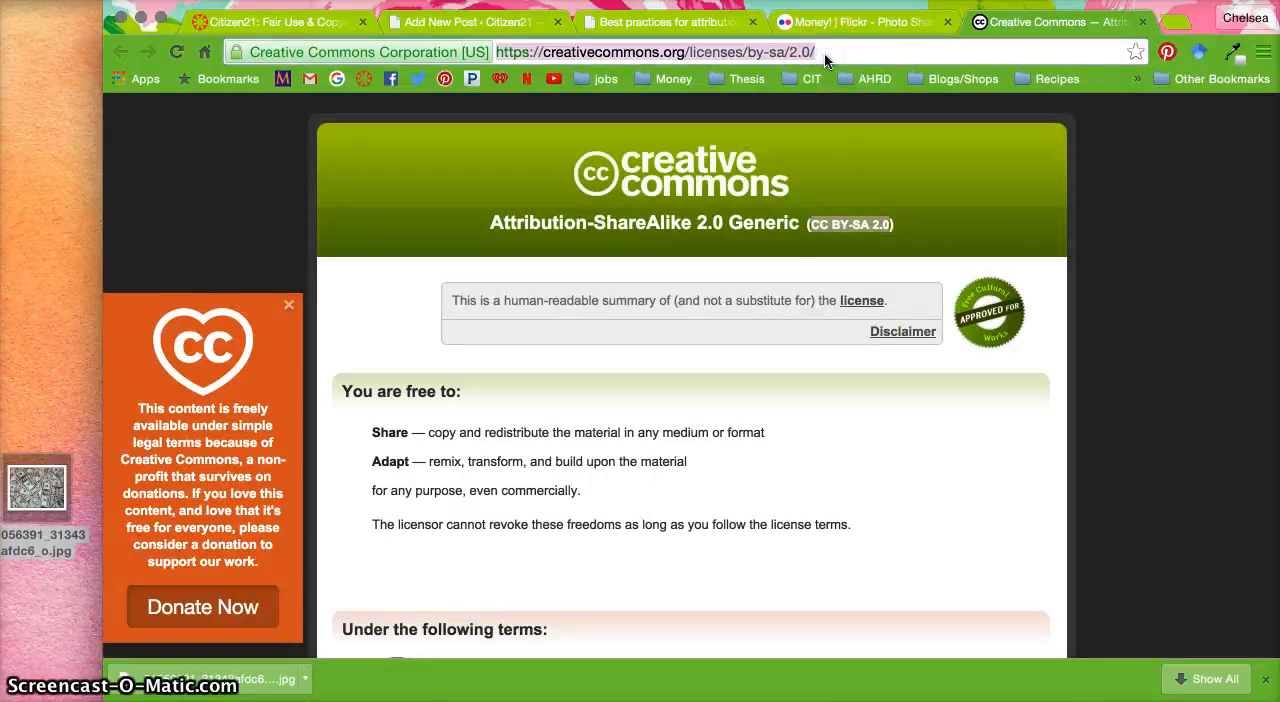
left_click(617, 22)
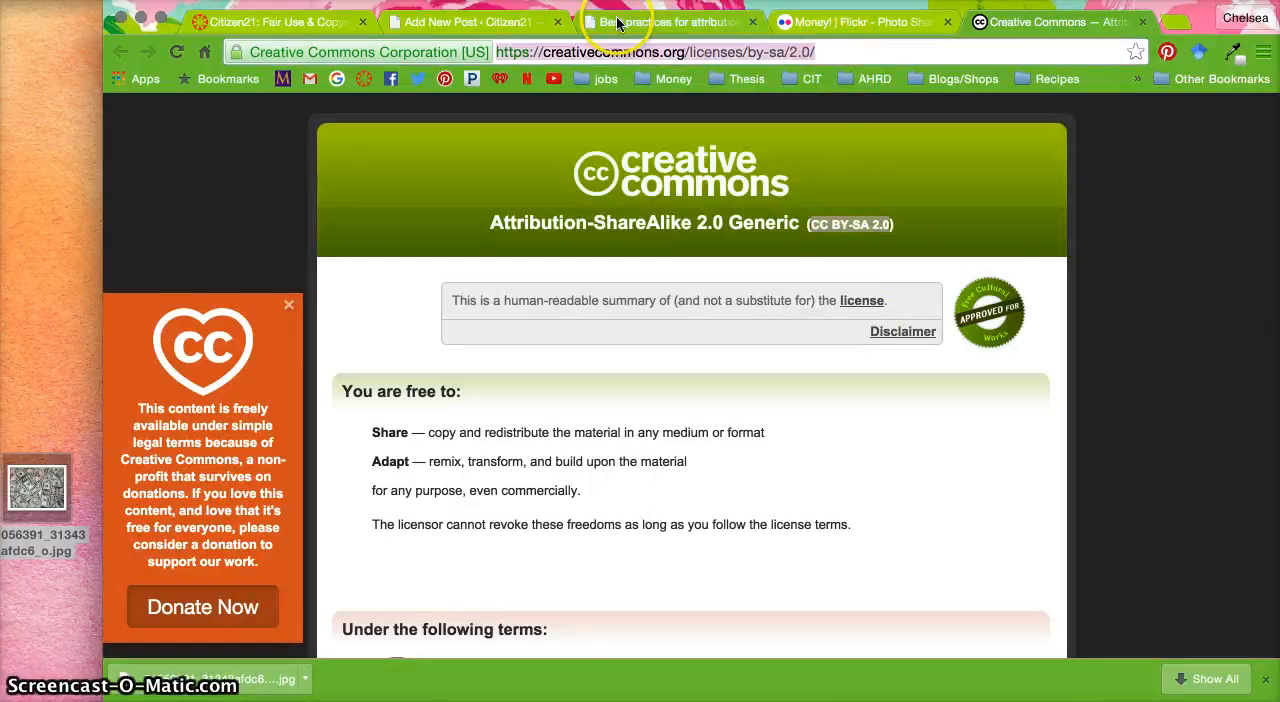
left_click(466, 21)
left_click_drag(584, 561, 505, 560)
left_click(584, 188)
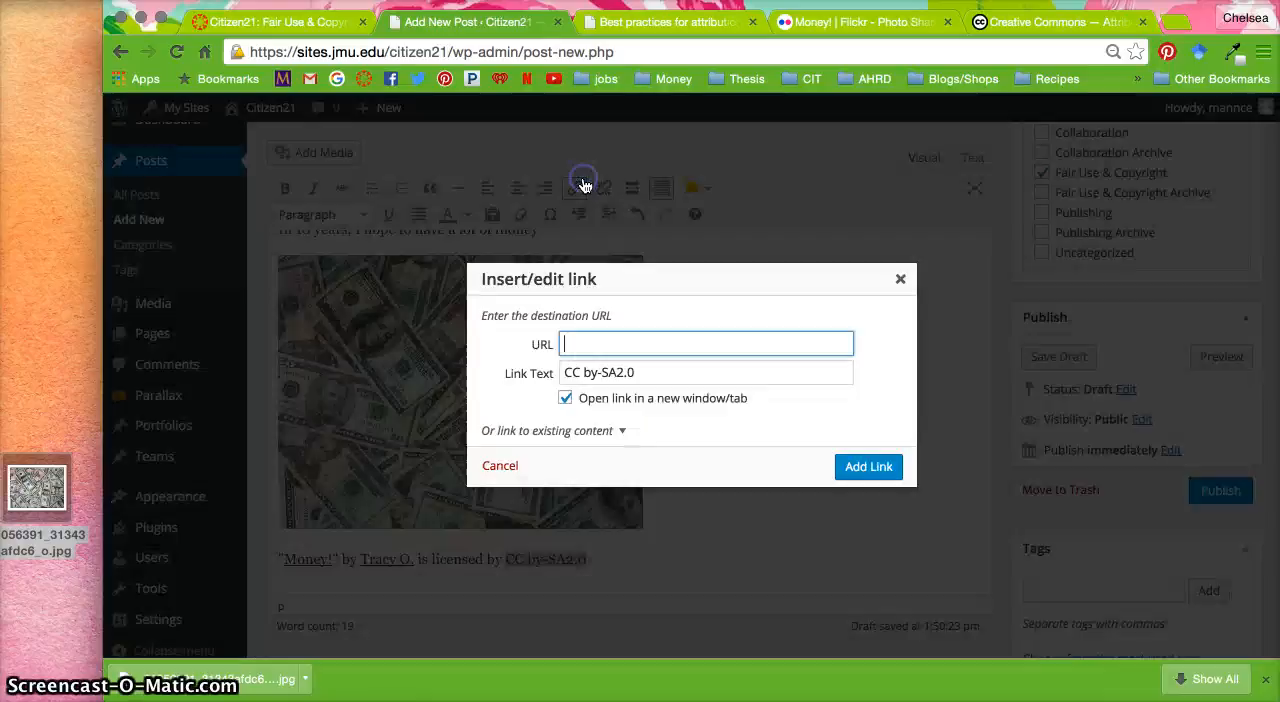
key("super+v")
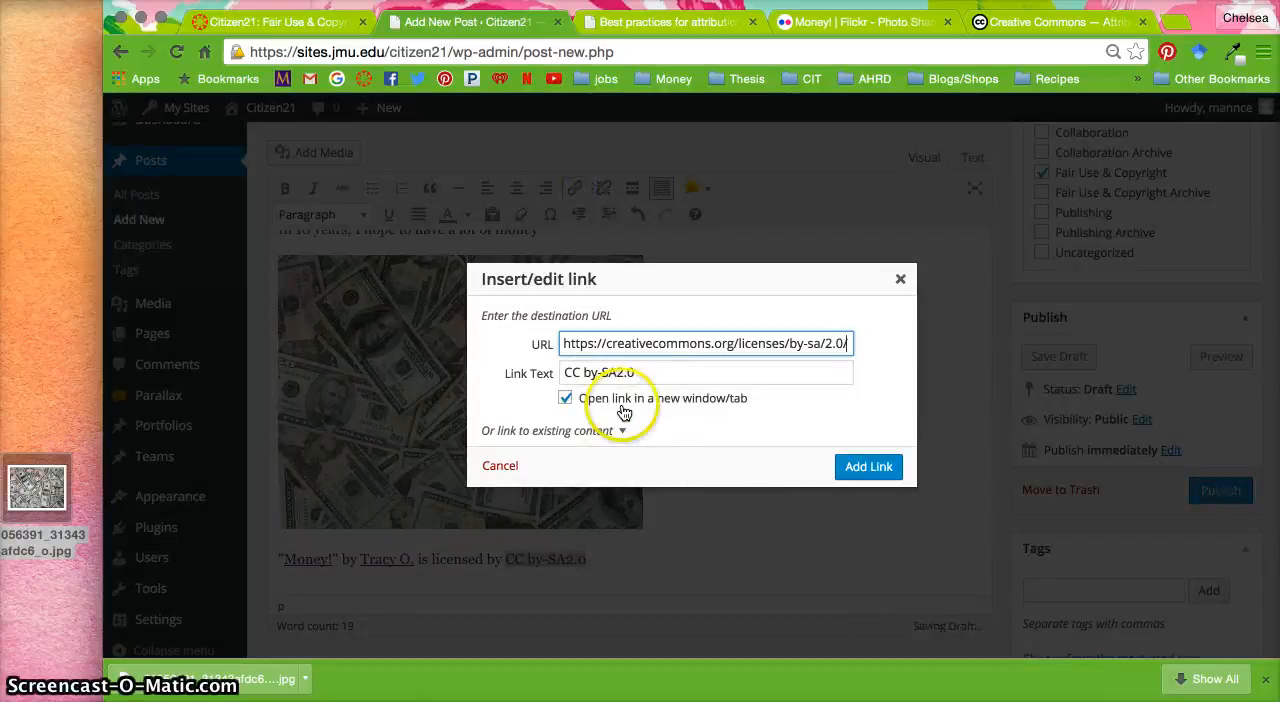
left_click(861, 468)
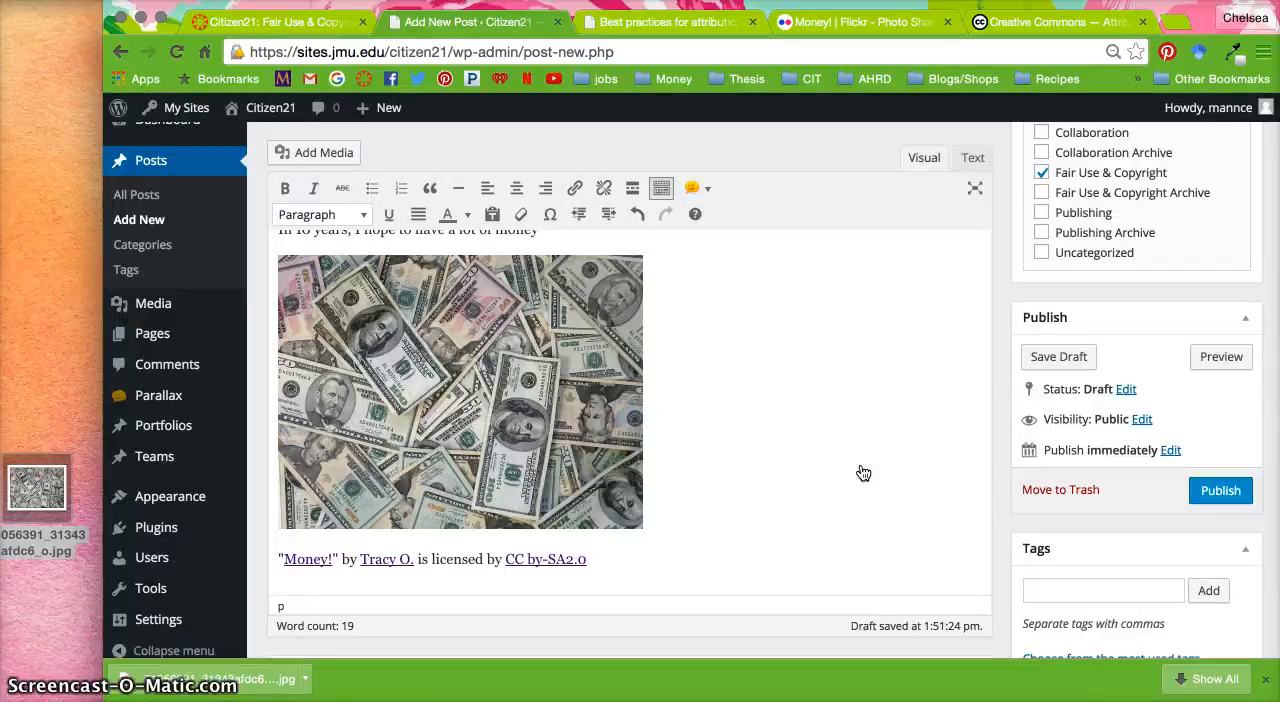
Review the post's text, photo, credit line and category, and consult the photo's Flickr page for comparison
scroll(863, 472, "up", 1)
scroll(863, 472, "down", 2)
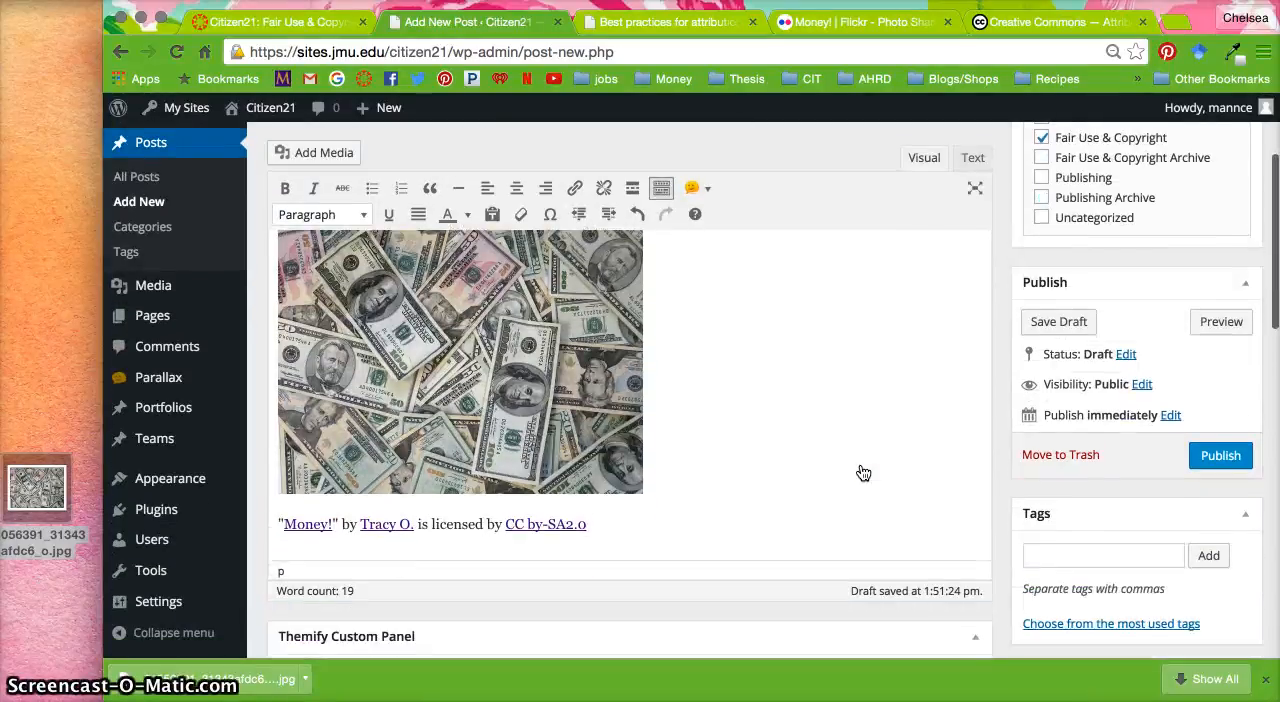
scroll(863, 472, "up", 3)
scroll(863, 472, "down", 1)
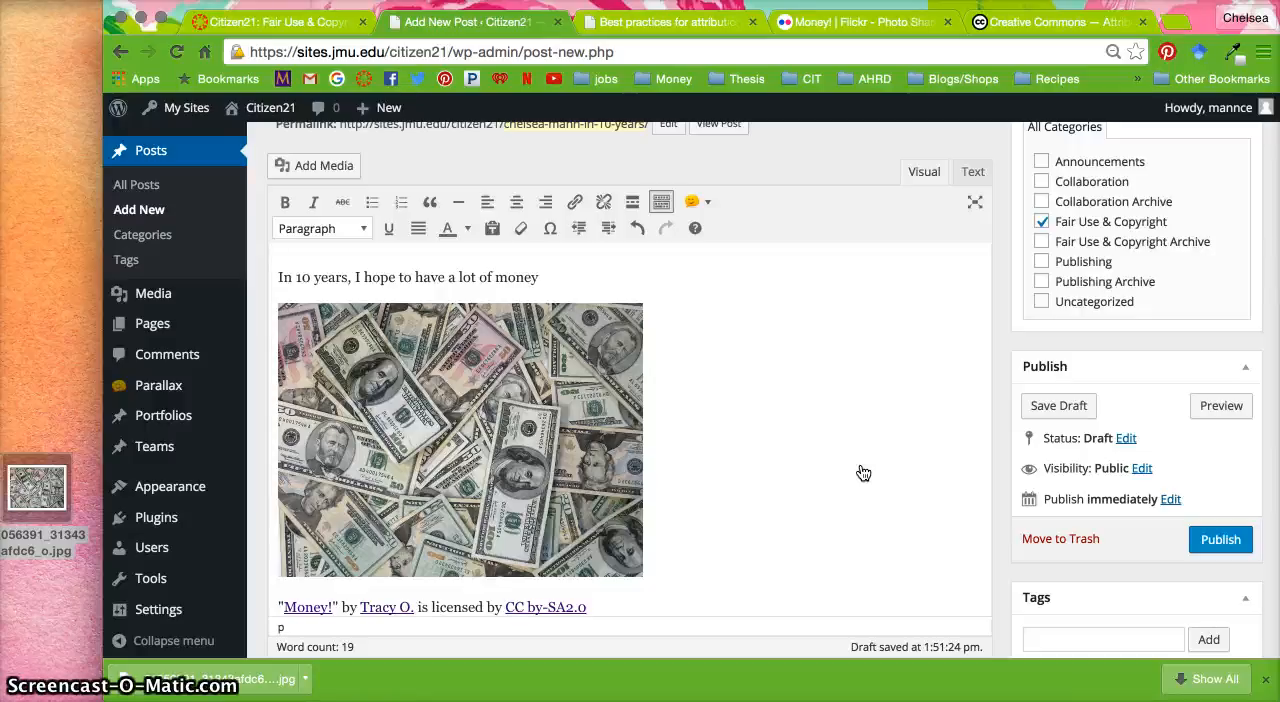
left_click(884, 22)
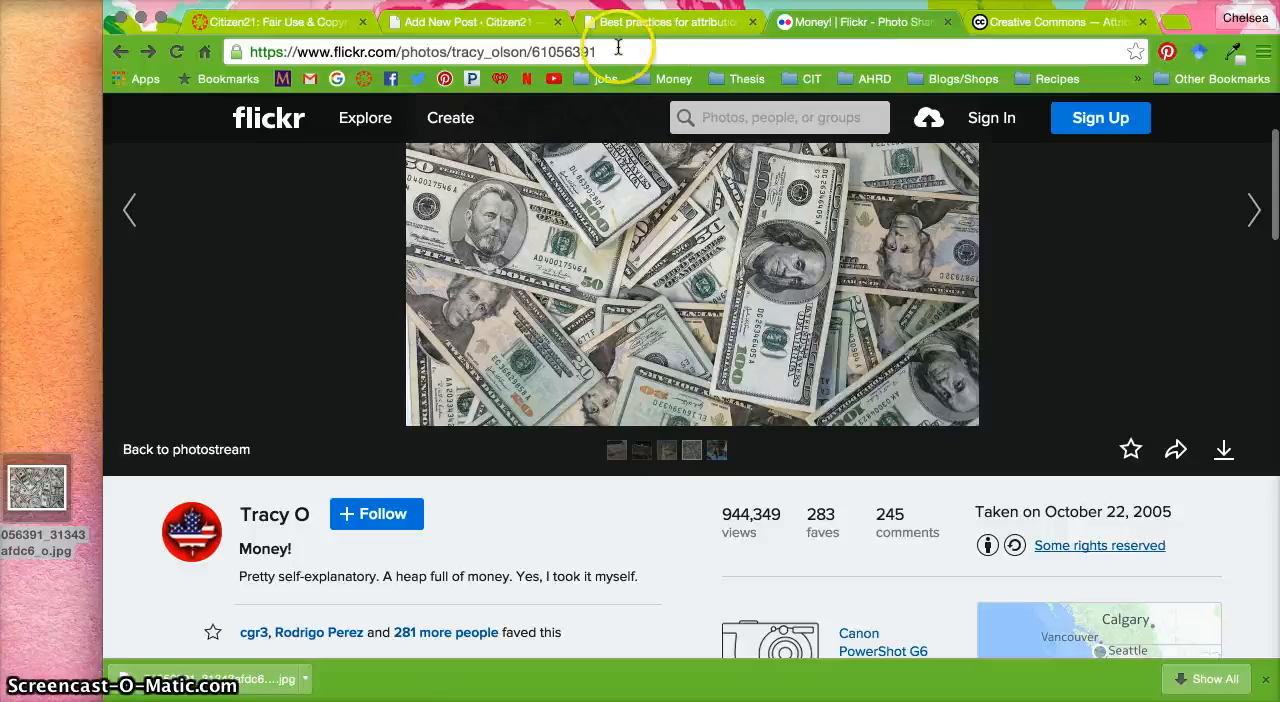
left_click(458, 22)
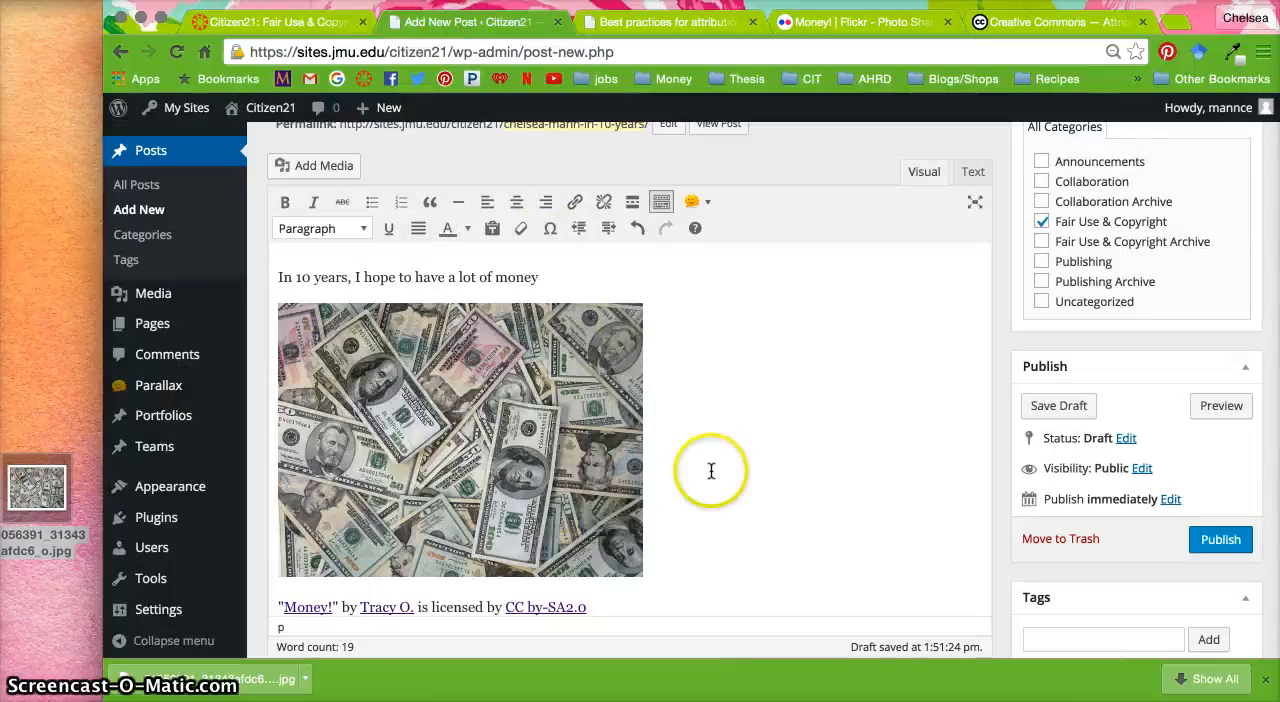
scroll(708, 471, "down", 2)
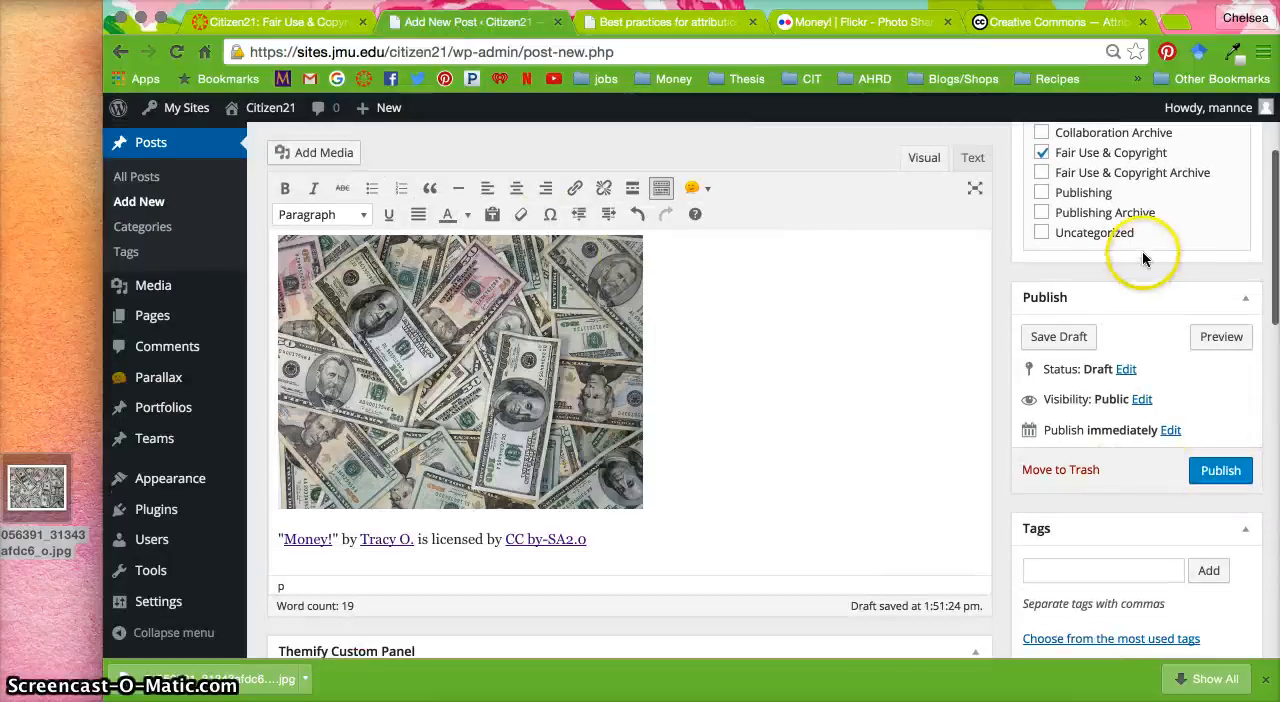
scroll(1055, 198, "up", 3)
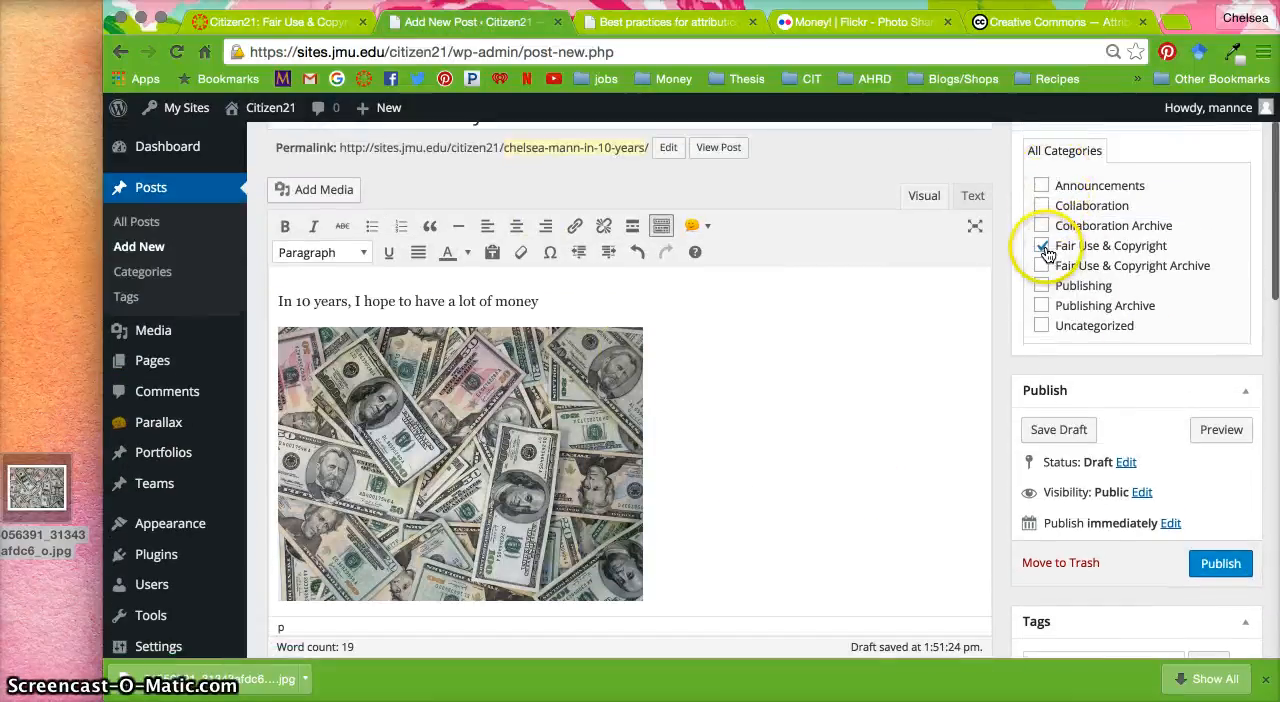
Publish the post and view its live page on the Citizen21 site, including the photo and credit line
left_click(1220, 564)
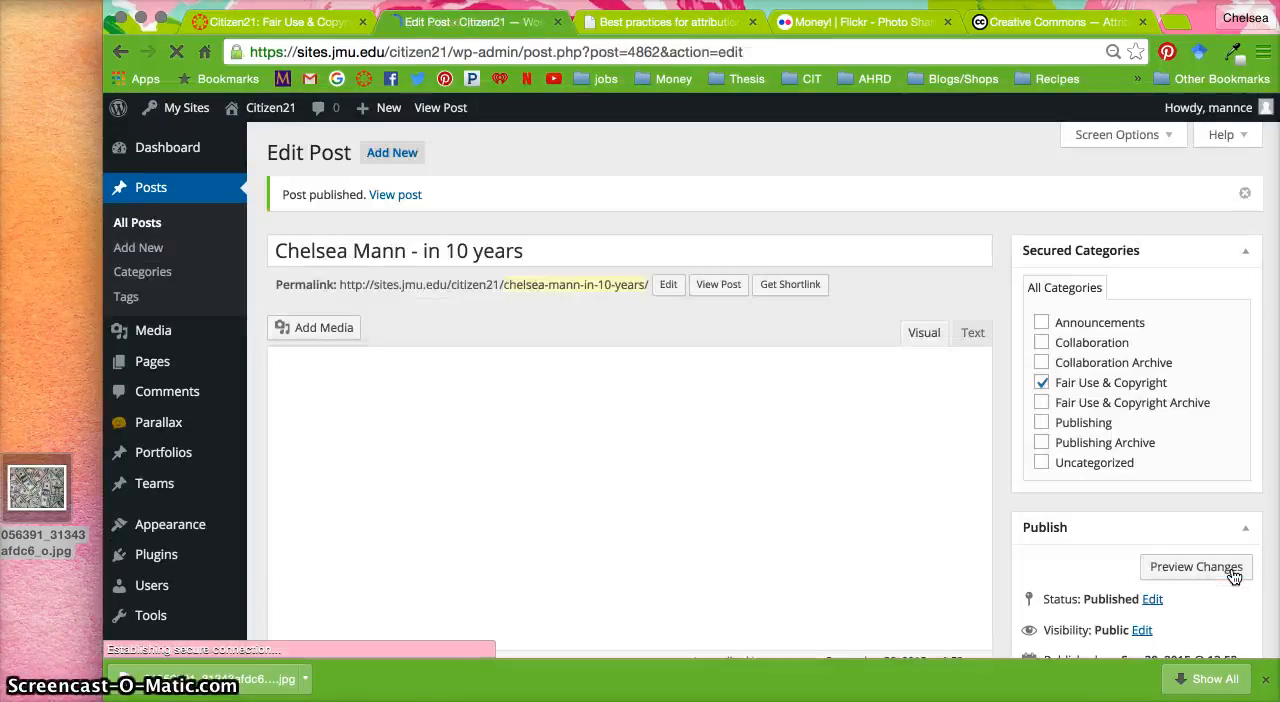
left_click(398, 196)
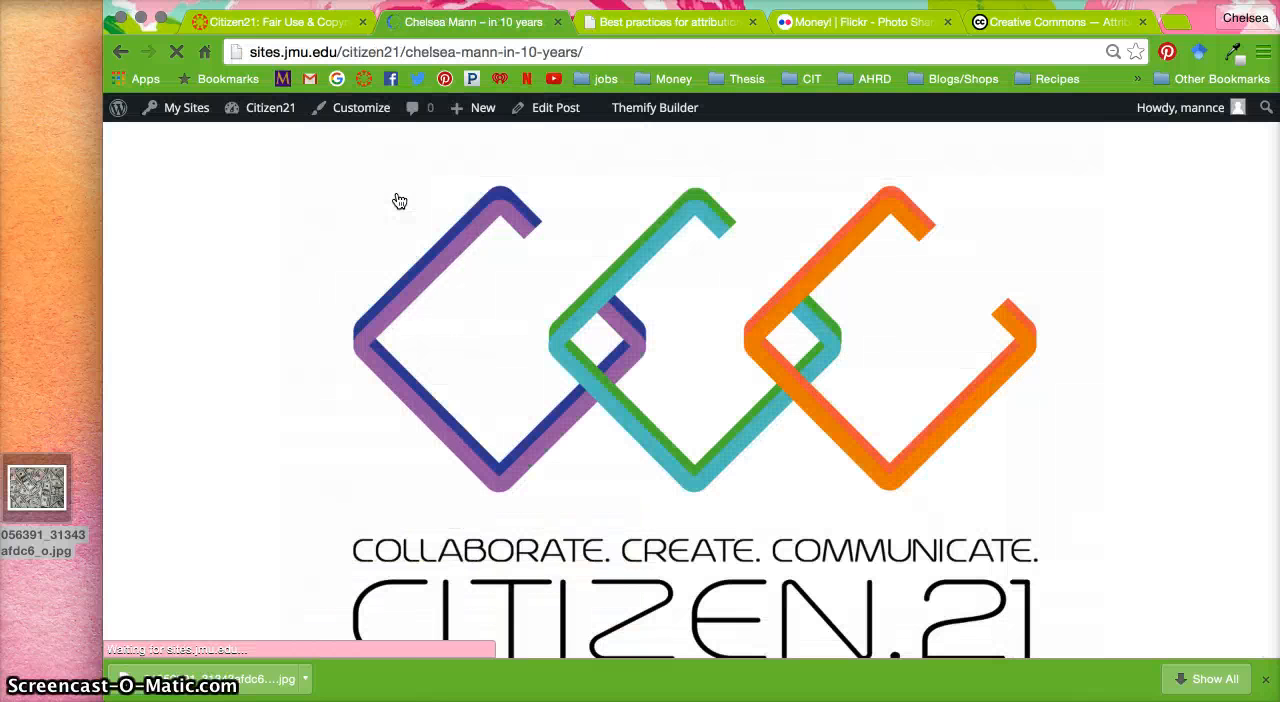
left_click(651, 323)
scroll(651, 325, "down", 6)
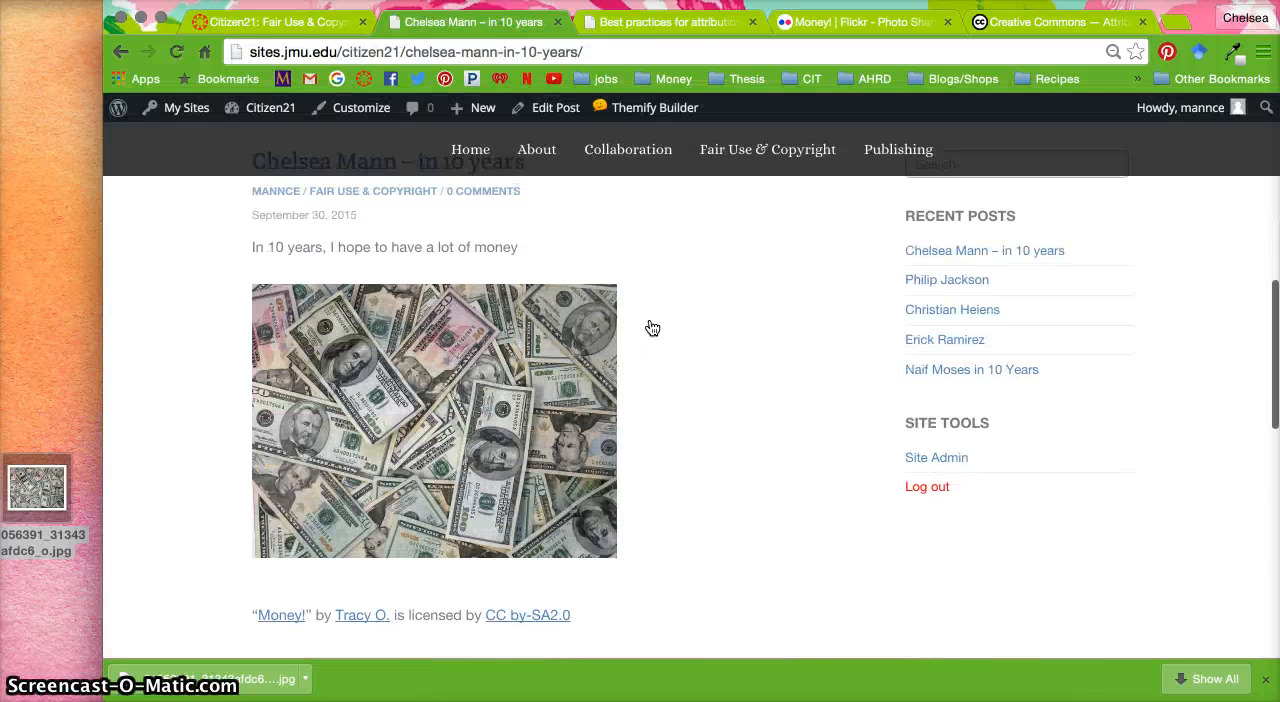
left_click(352, 229)
left_click(478, 580)
scroll(477, 586, "down", 5)
scroll(476, 579, "up", 10)
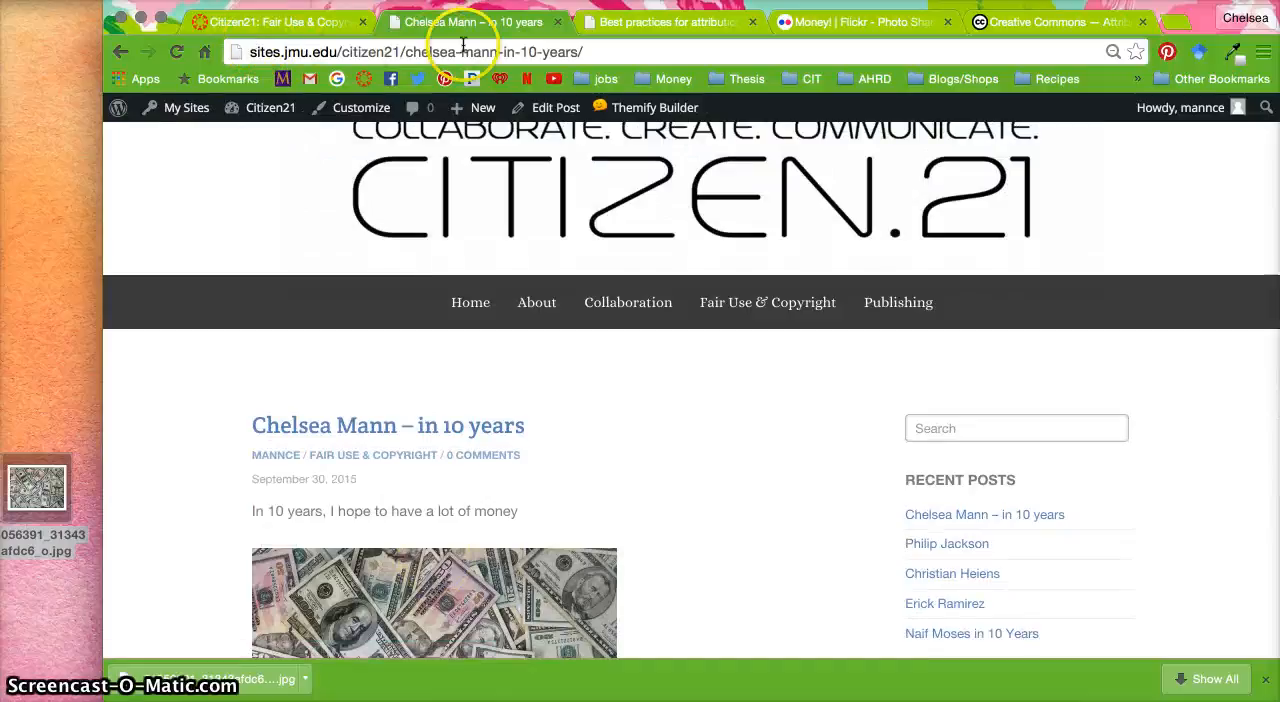
Copy the published post's web address and submit it as the Evidence URL for the badge on the Canvas assignment page
left_click(521, 50)
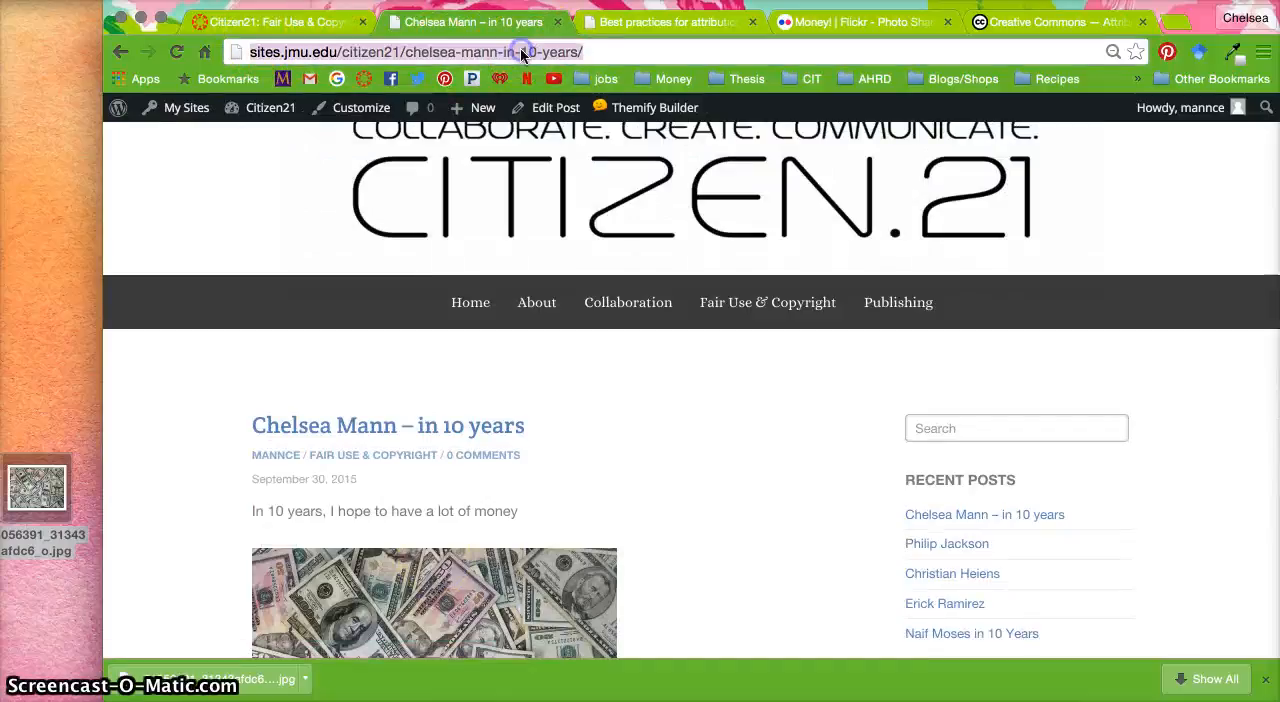
left_click(287, 22)
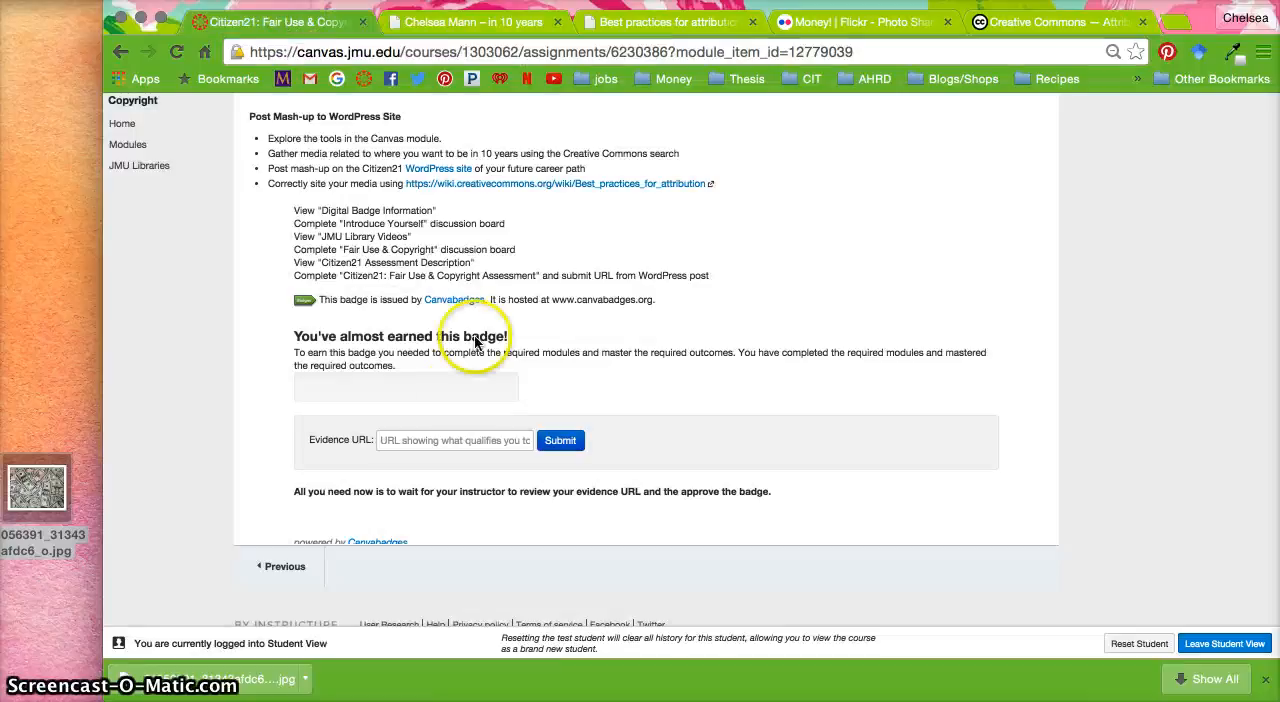
left_click(394, 440)
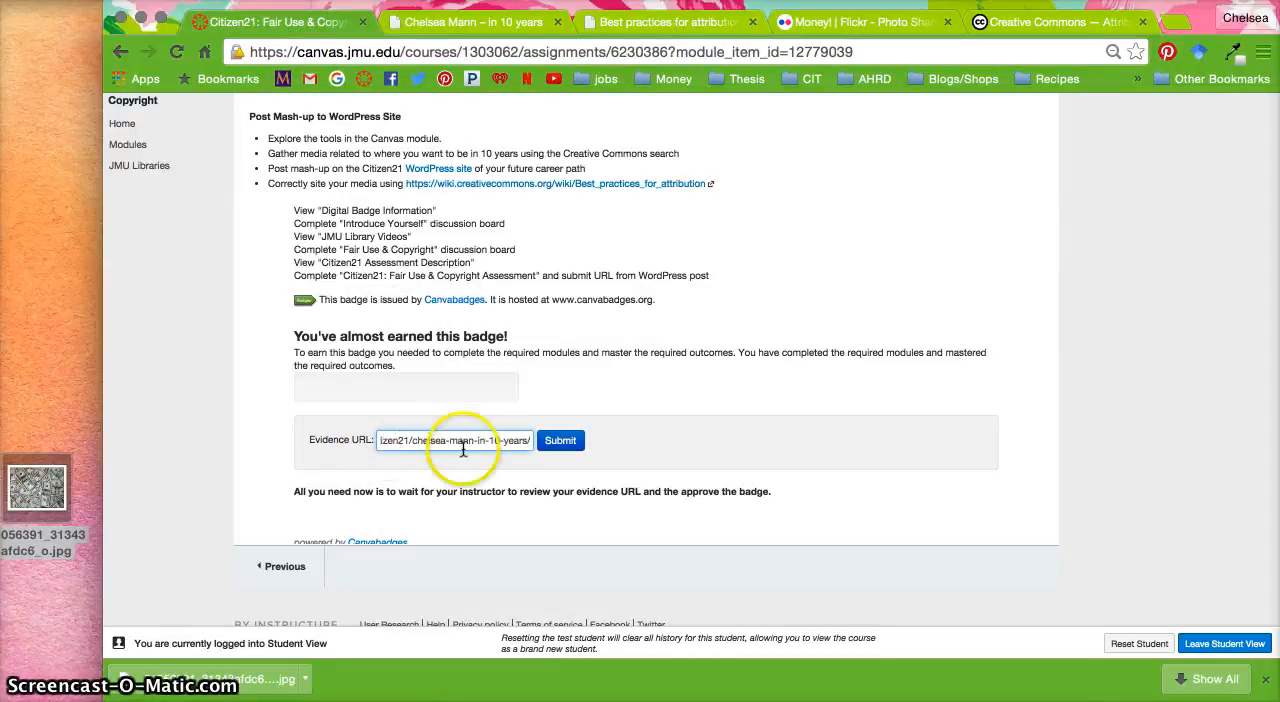
key("super+v")
left_click(563, 442)
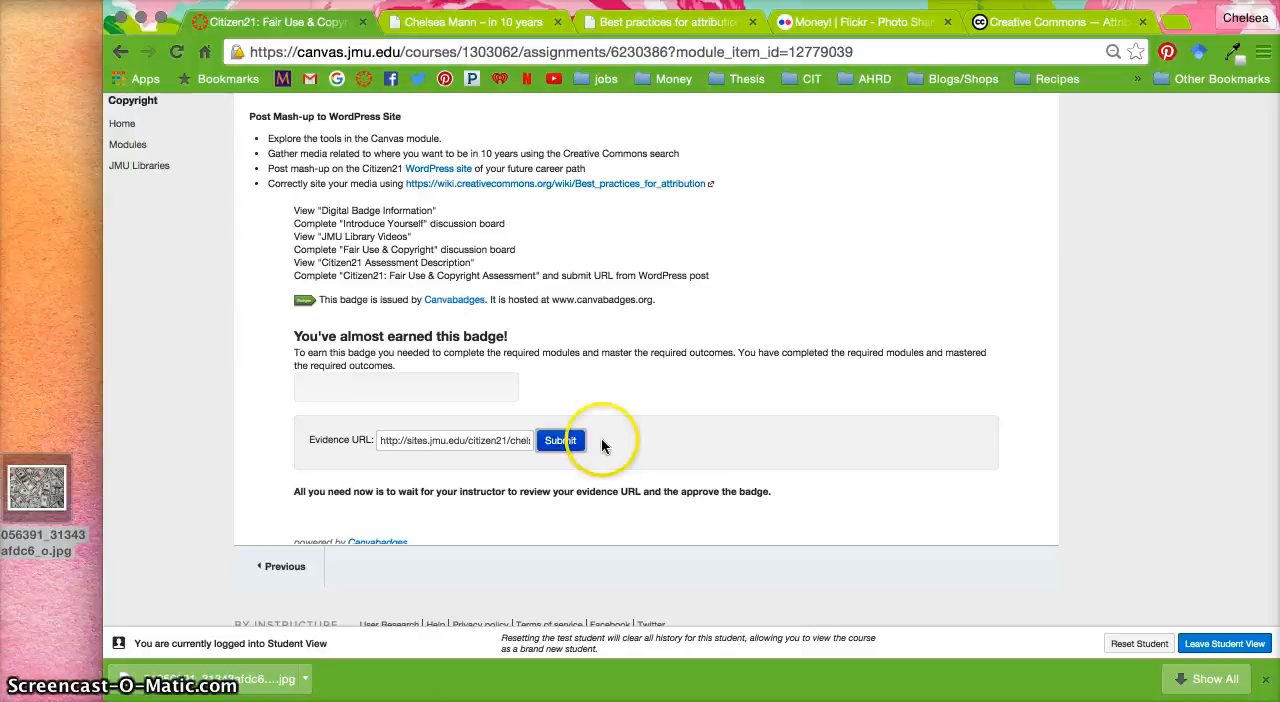
left_click(562, 442)
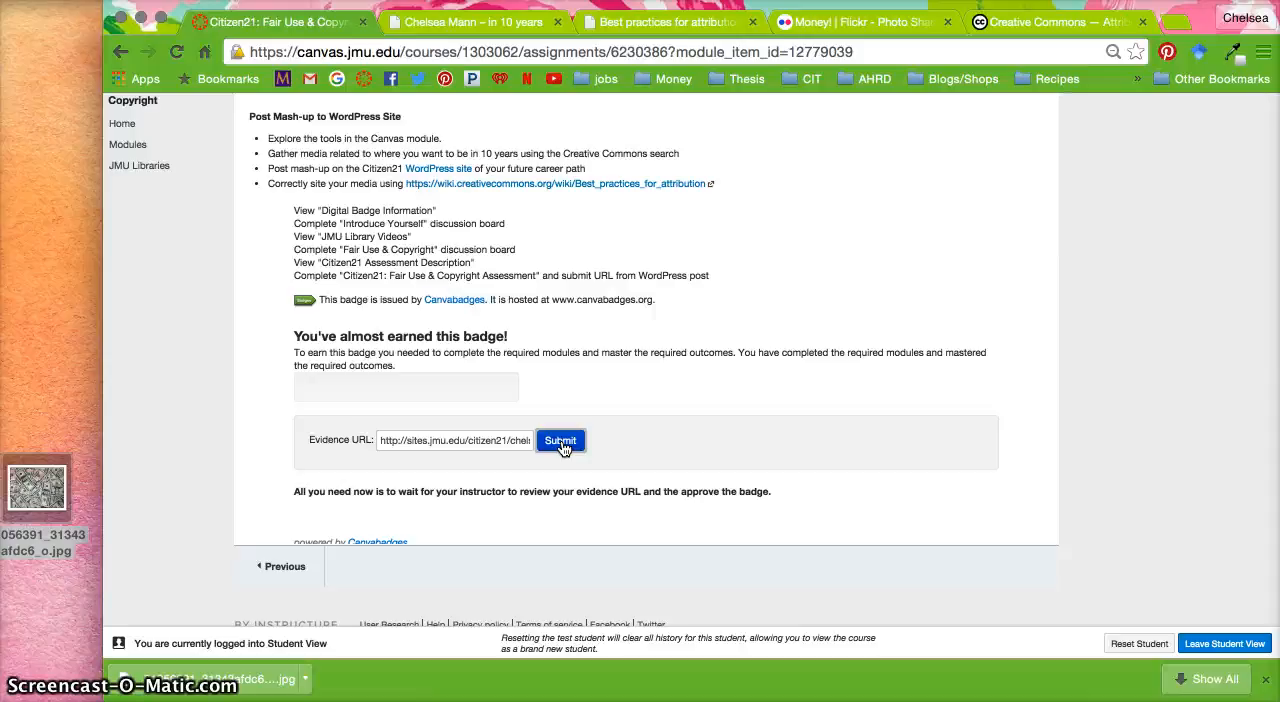
left_click(795, 497)
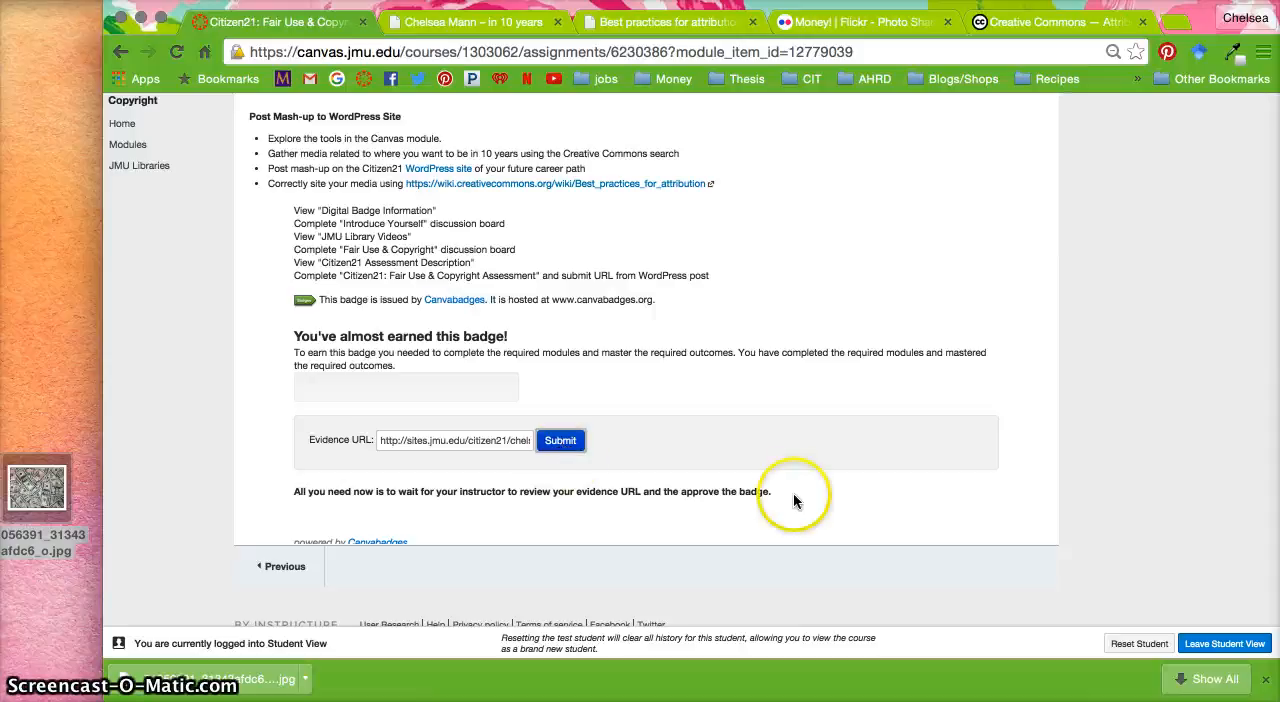